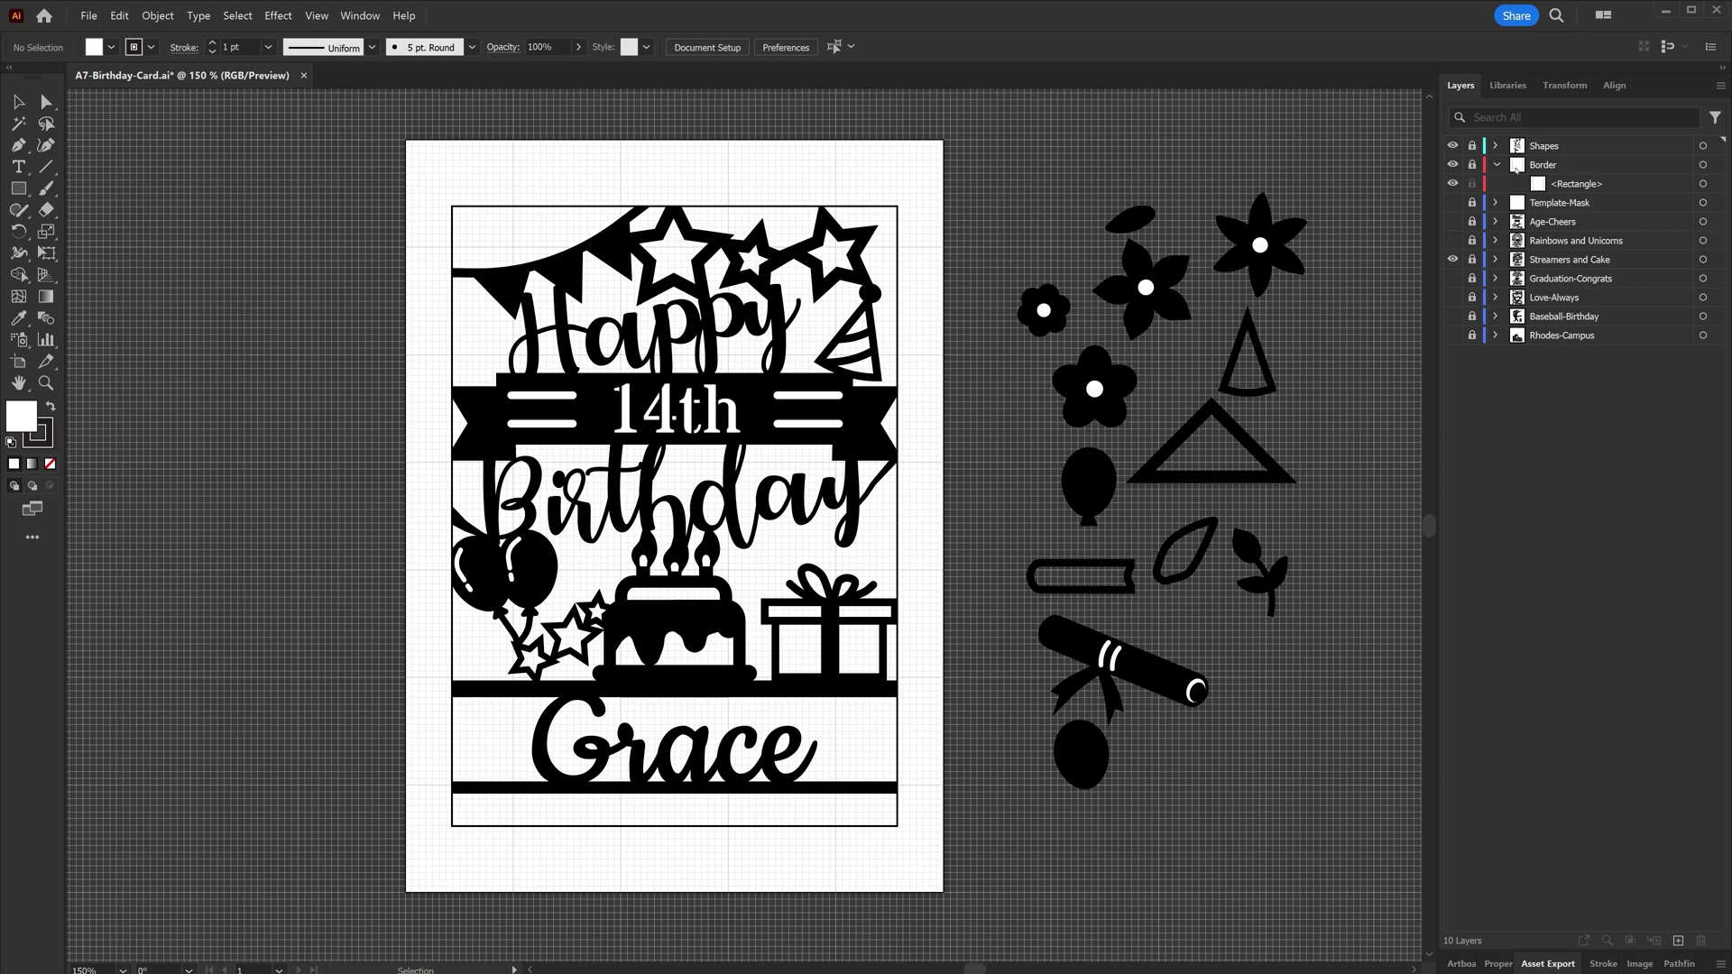
Preview the card without the Border layer, restore the border, and hide the Shapes layer
left_click(1455, 165)
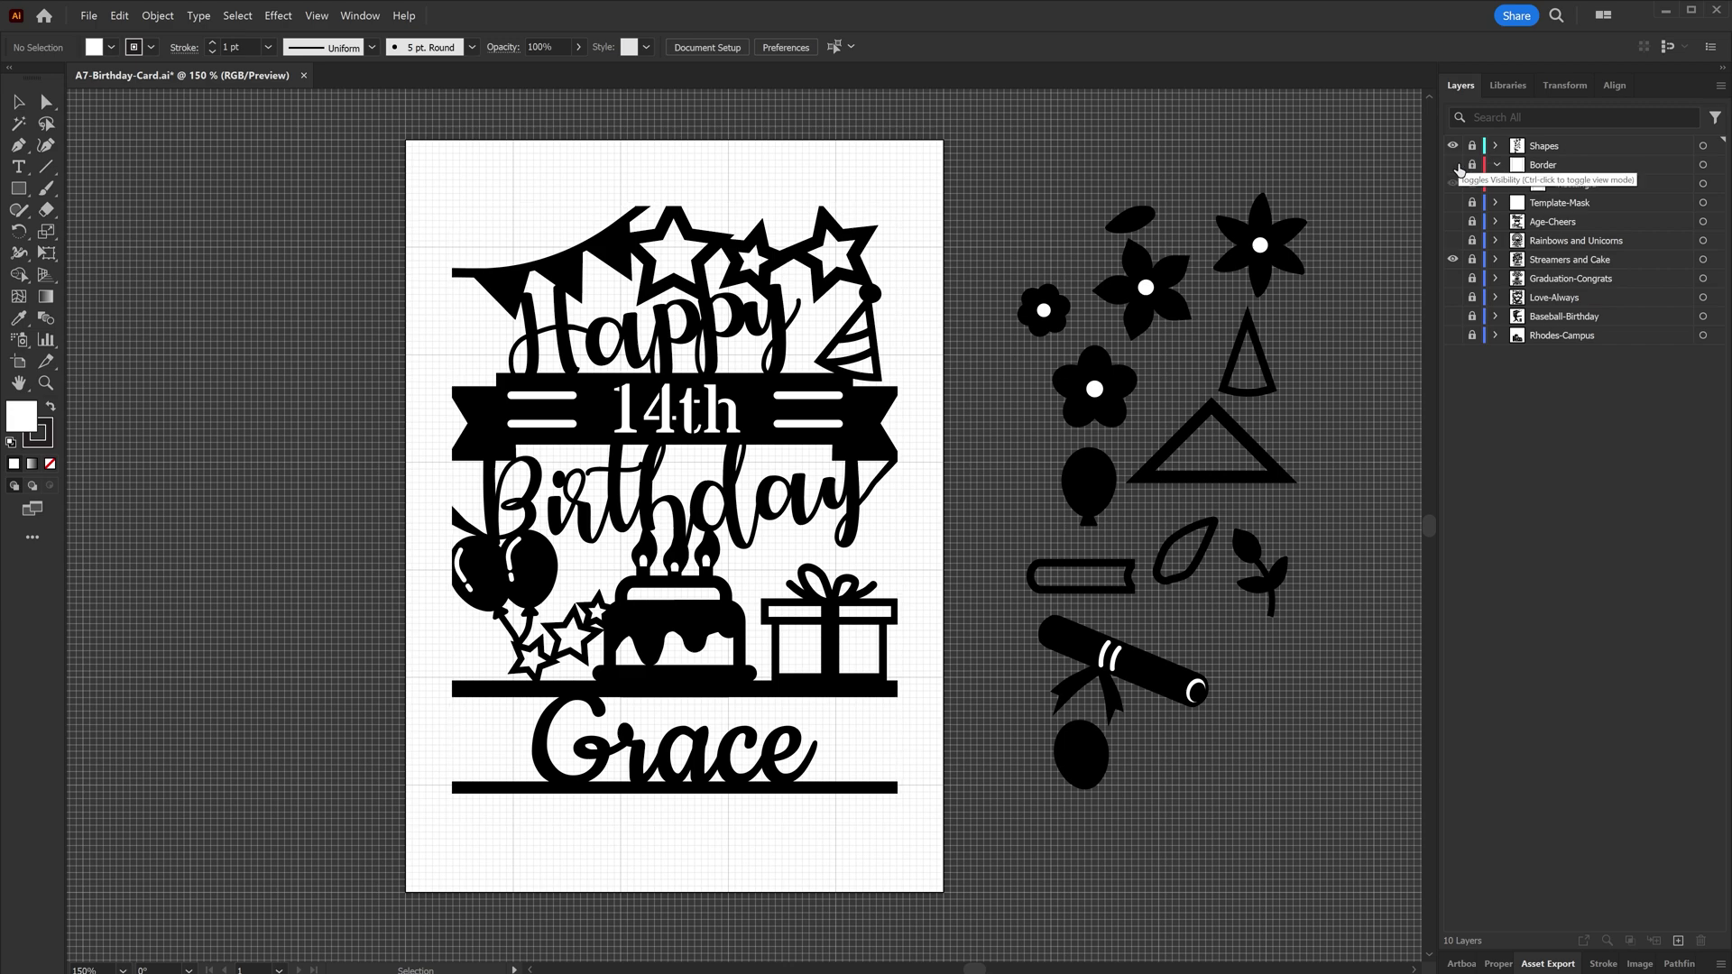
left_click(1454, 165)
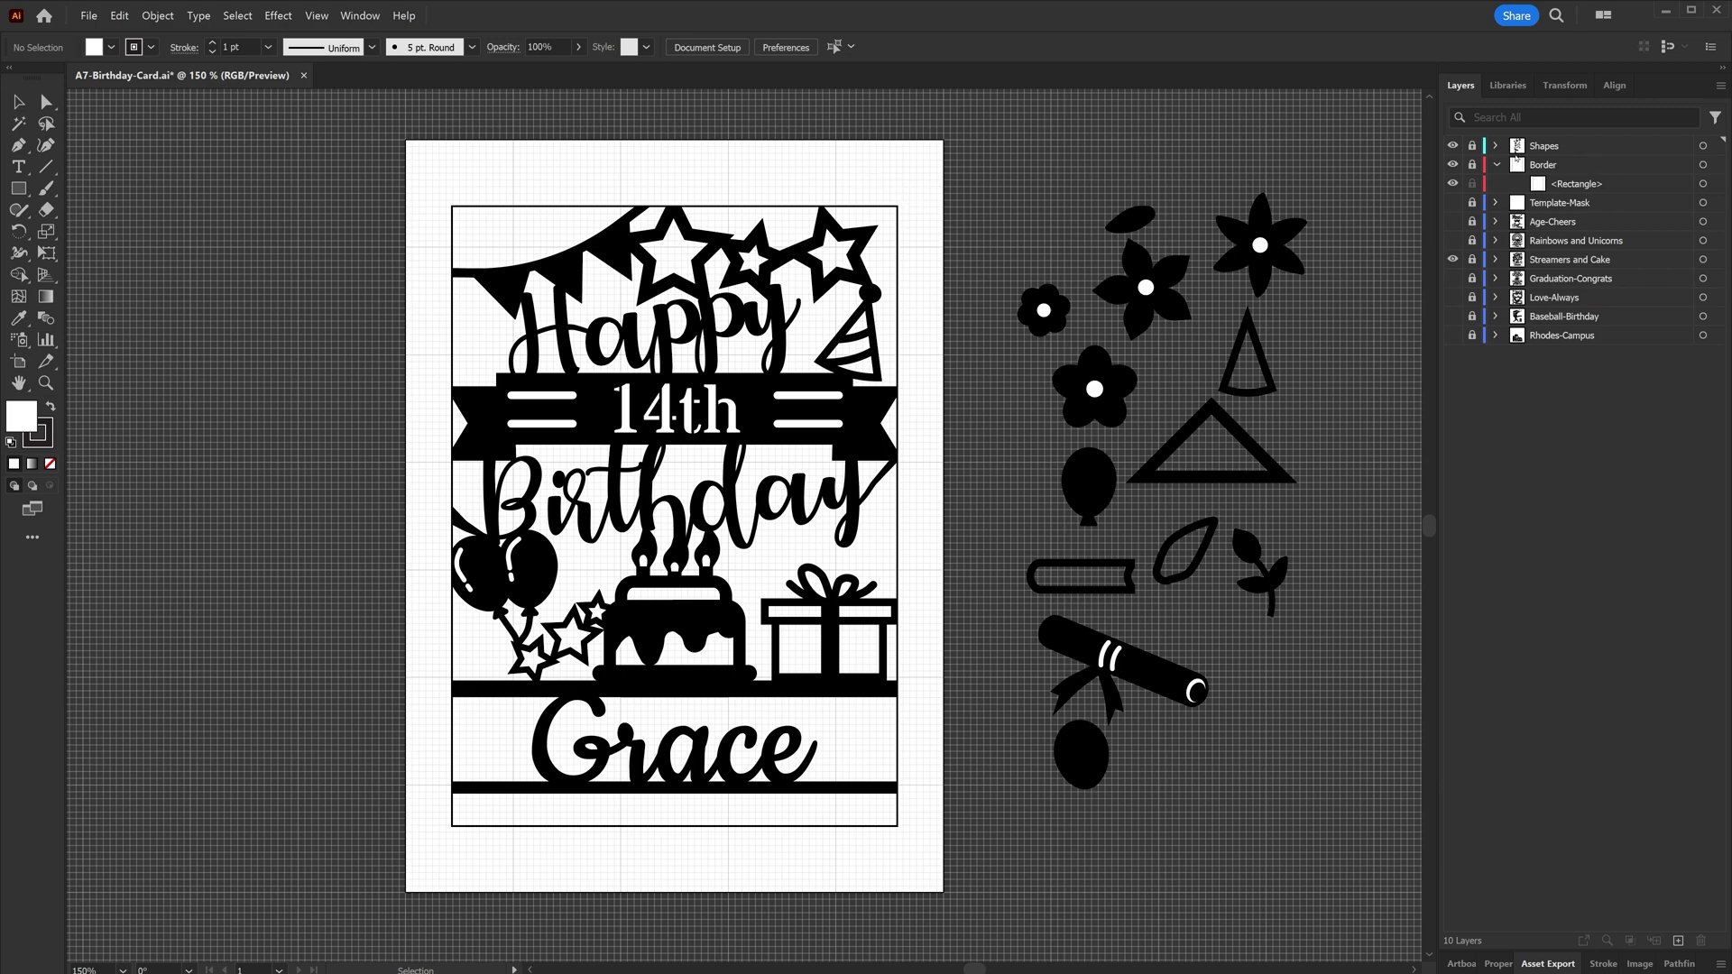
left_click(1472, 145)
left_click(1472, 145)
left_click(1453, 145)
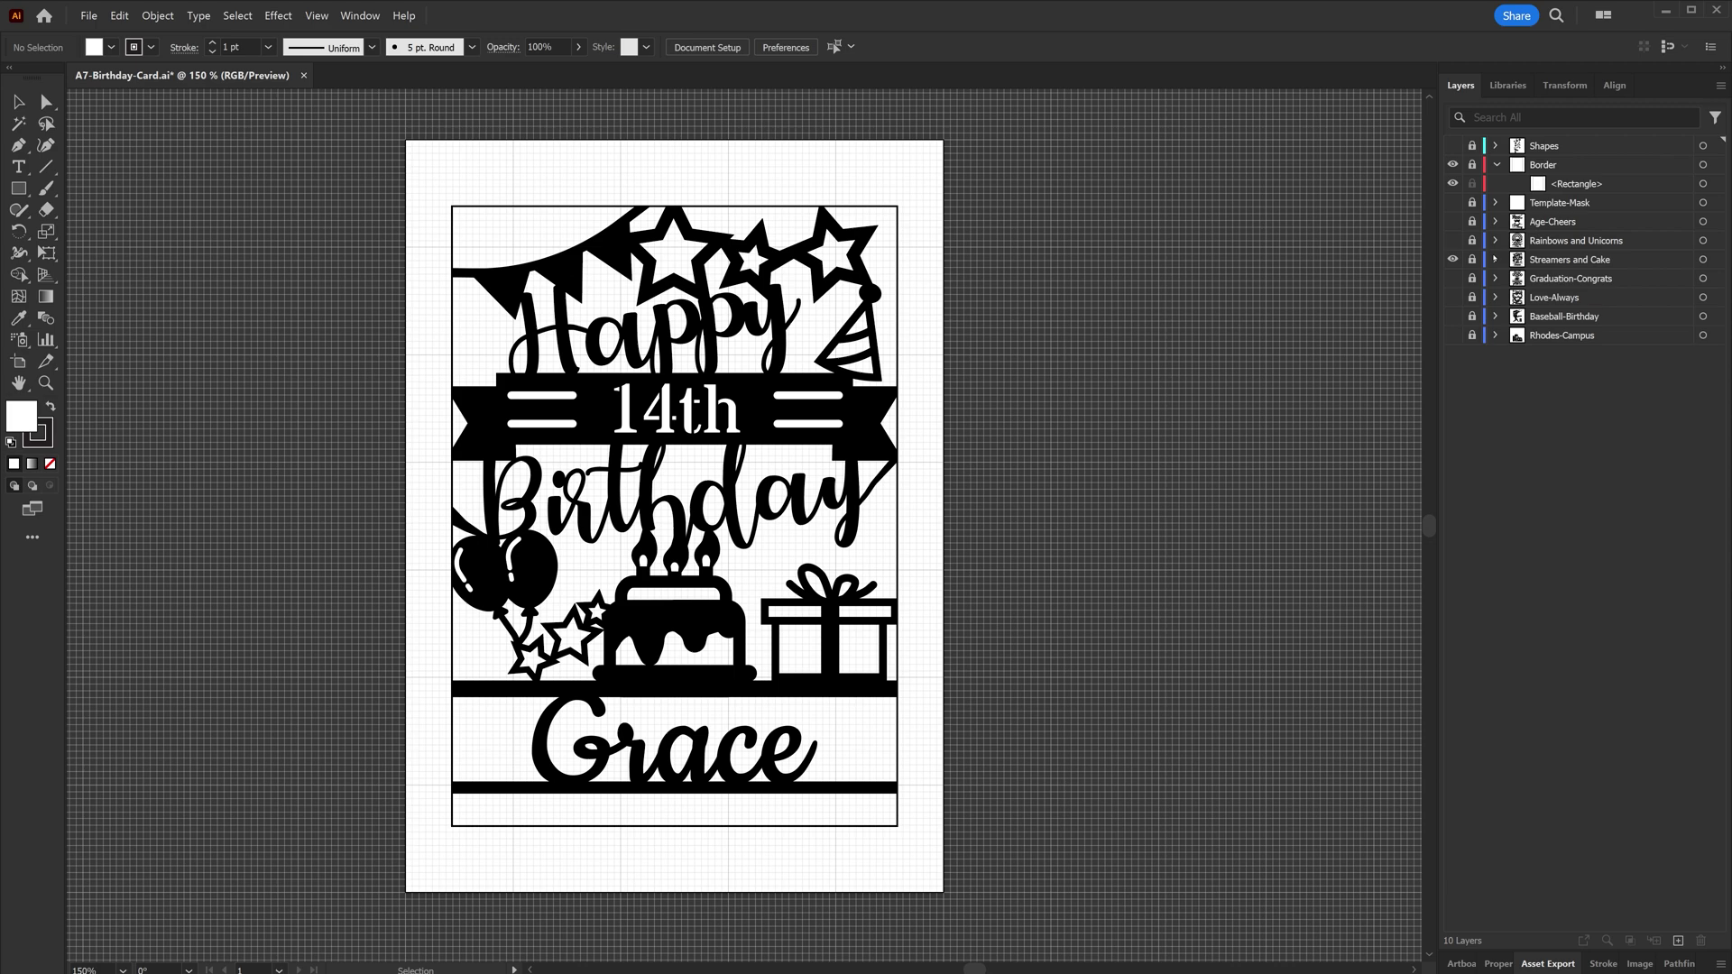
Unlock and expand the Streamers and Cake layer, and replace the name at the foot of the card with the new recipient's first name
left_click(1496, 259)
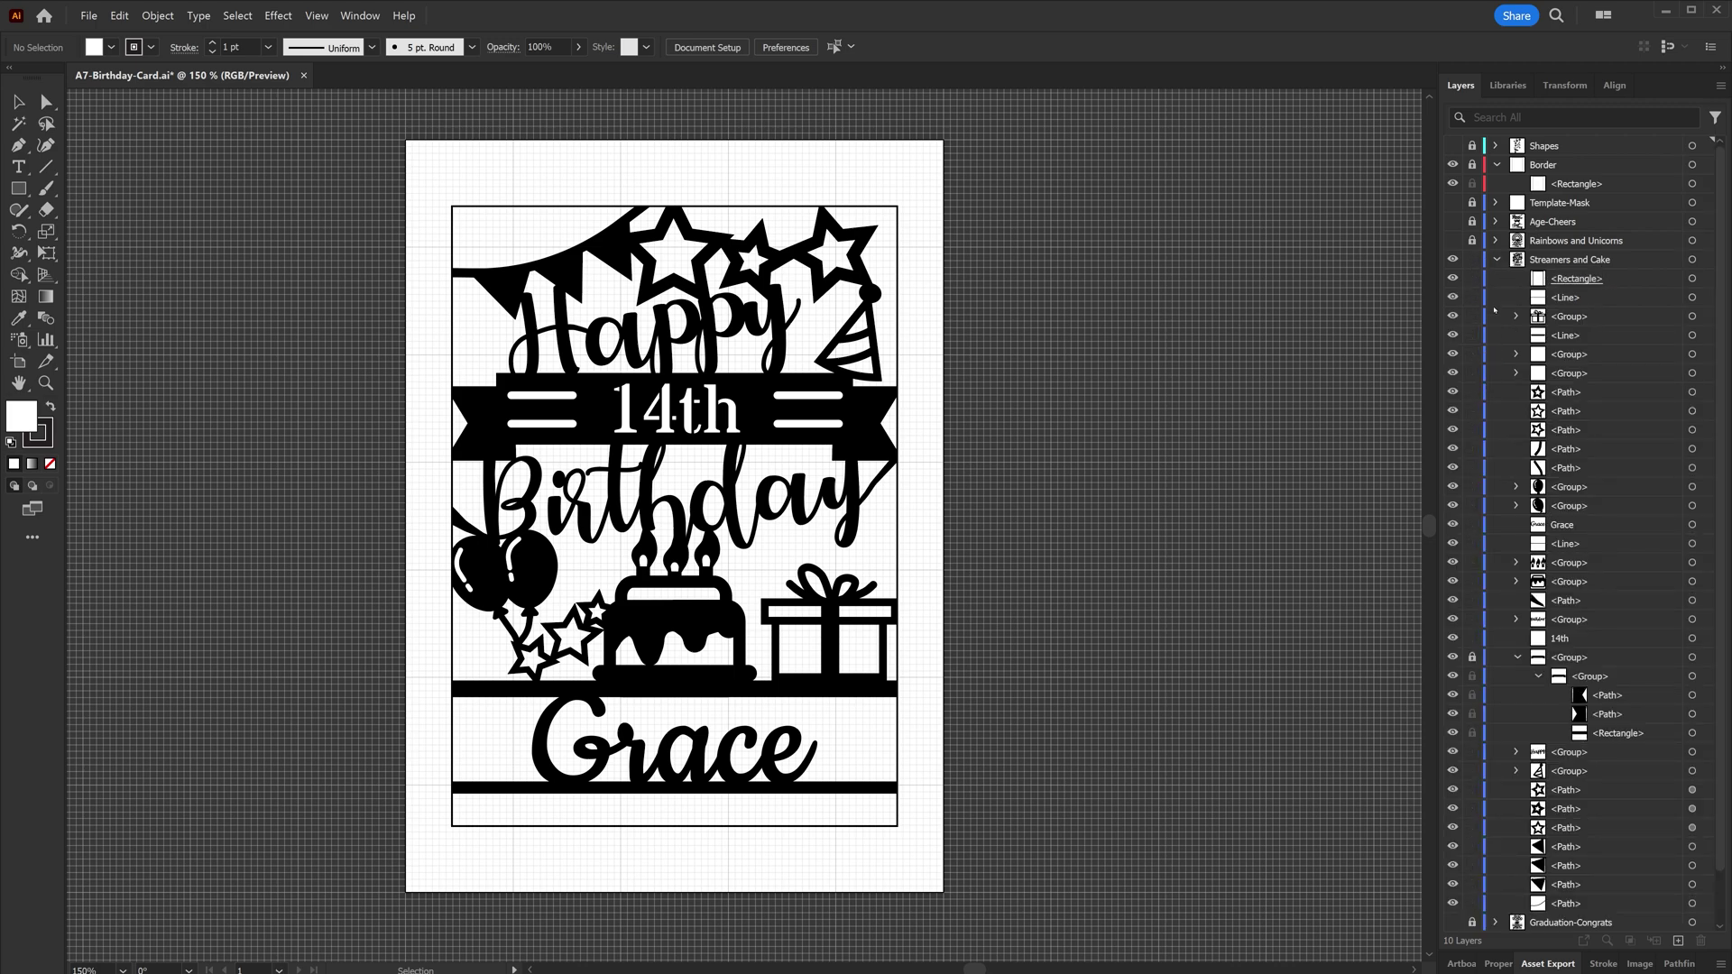
left_click(1517, 657)
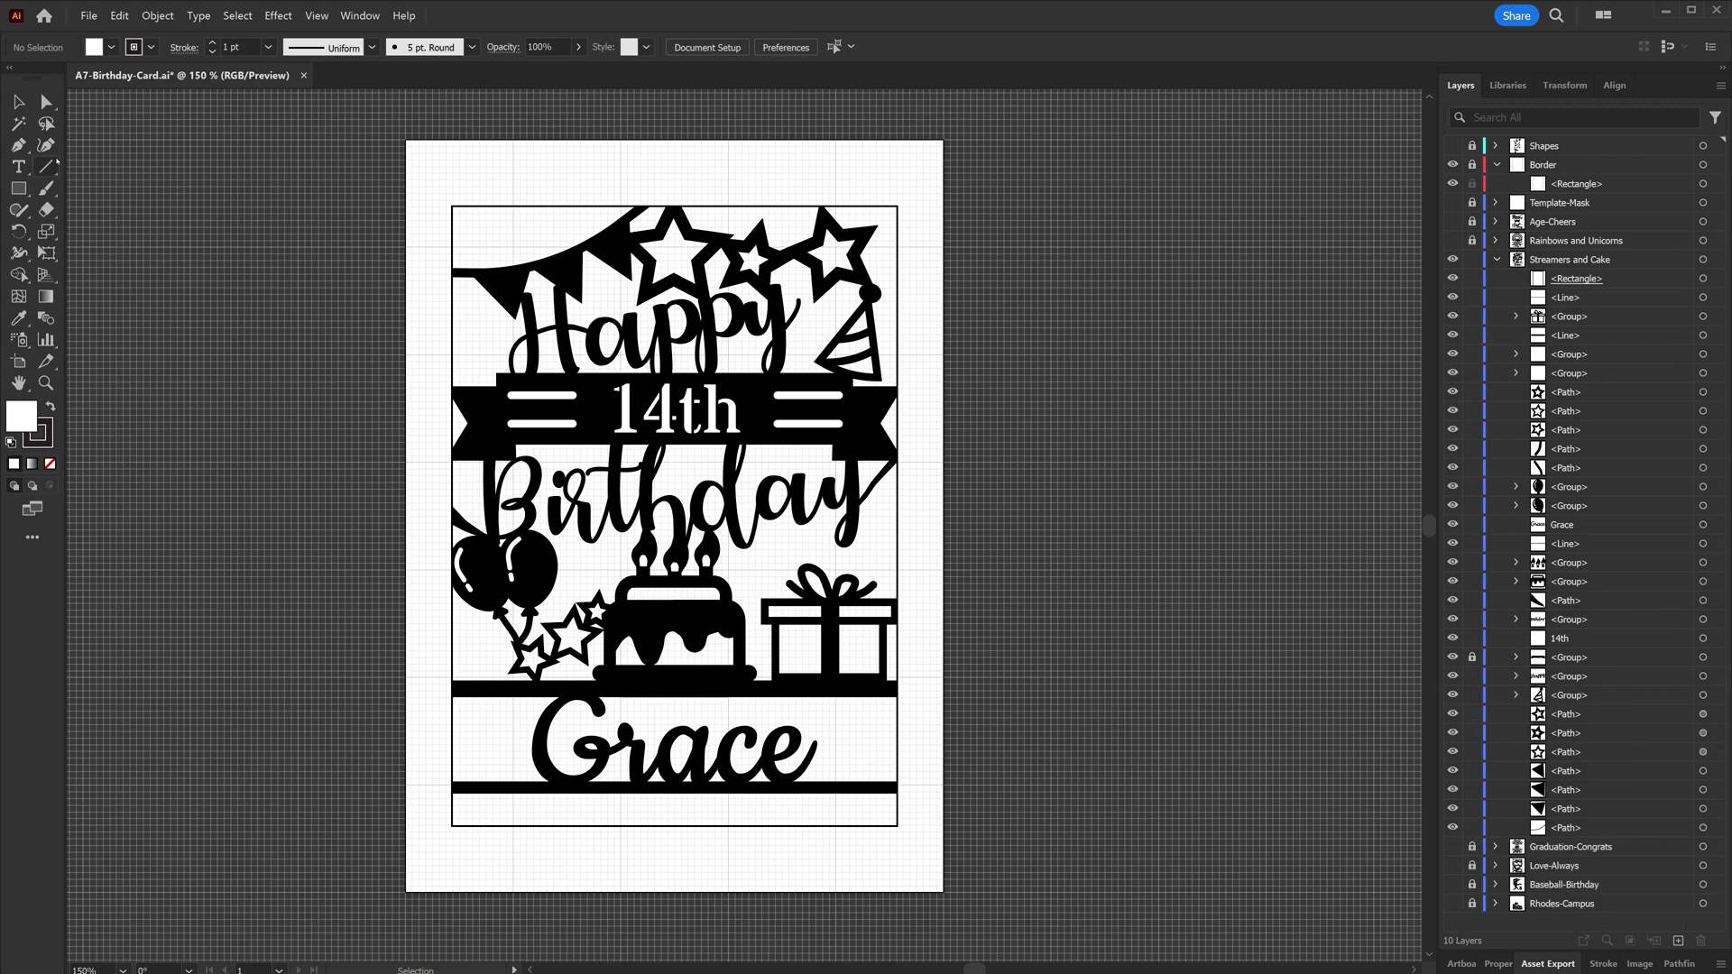
left_click(678, 771)
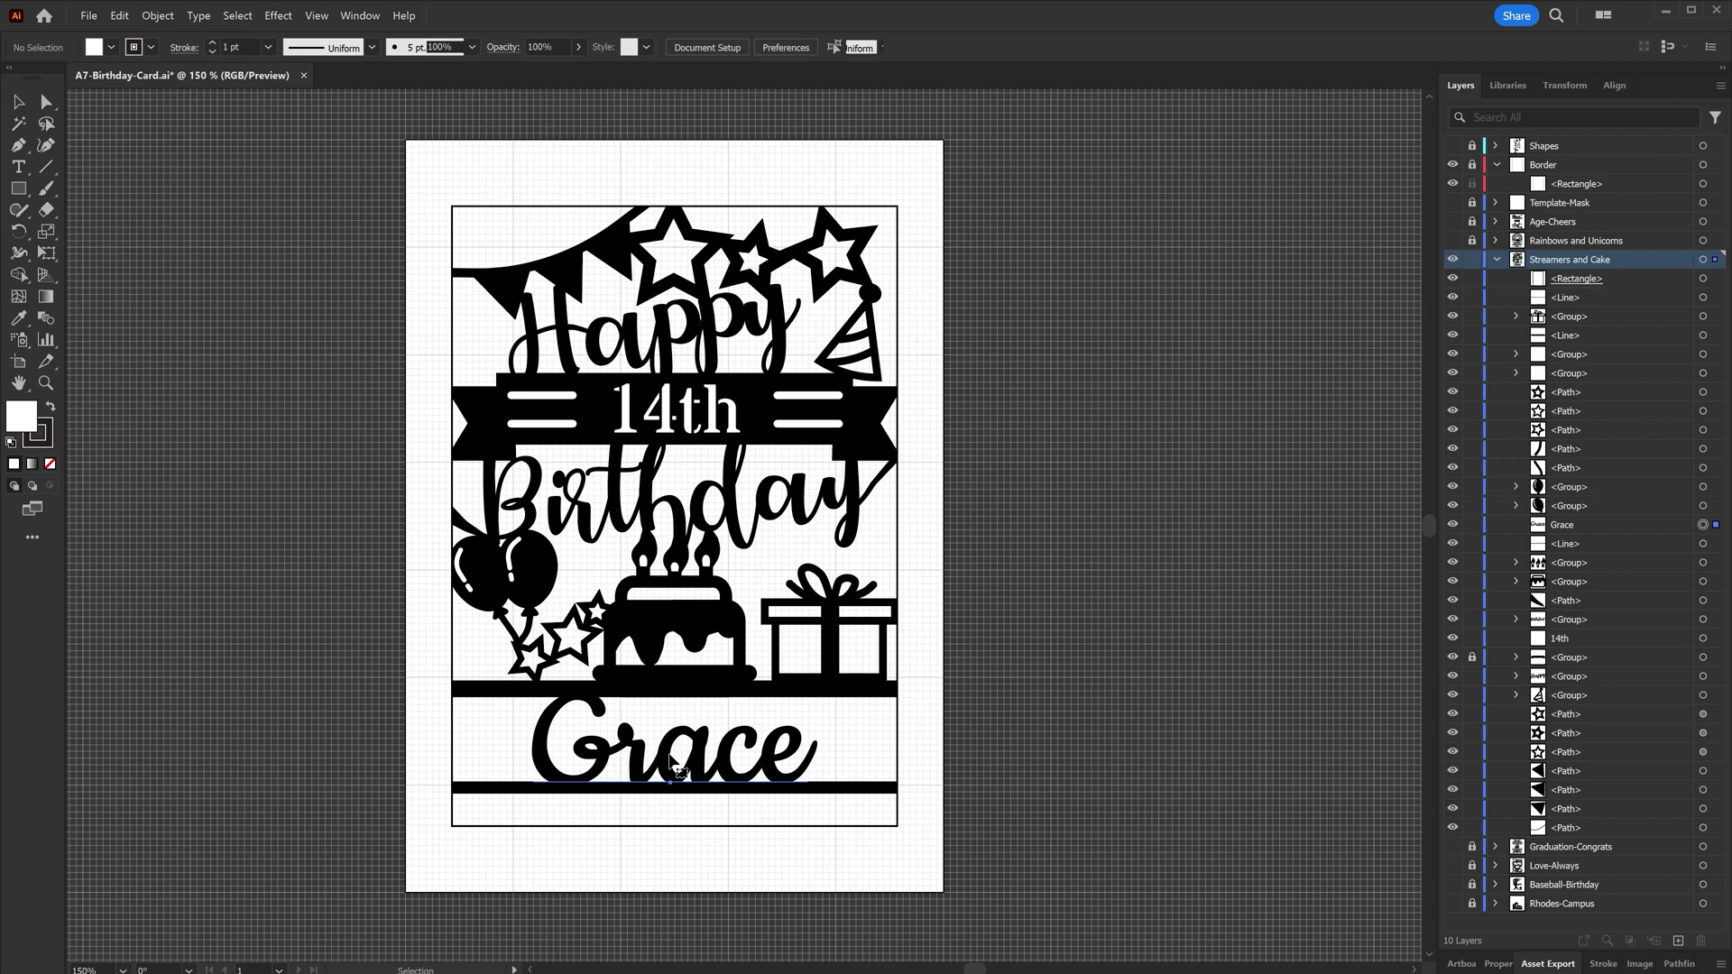
double_click(678, 771)
key("BackSpace")
key("BackSpace")
key("Delete")
key("Delete")
key("Delete")
type("Jonathan")
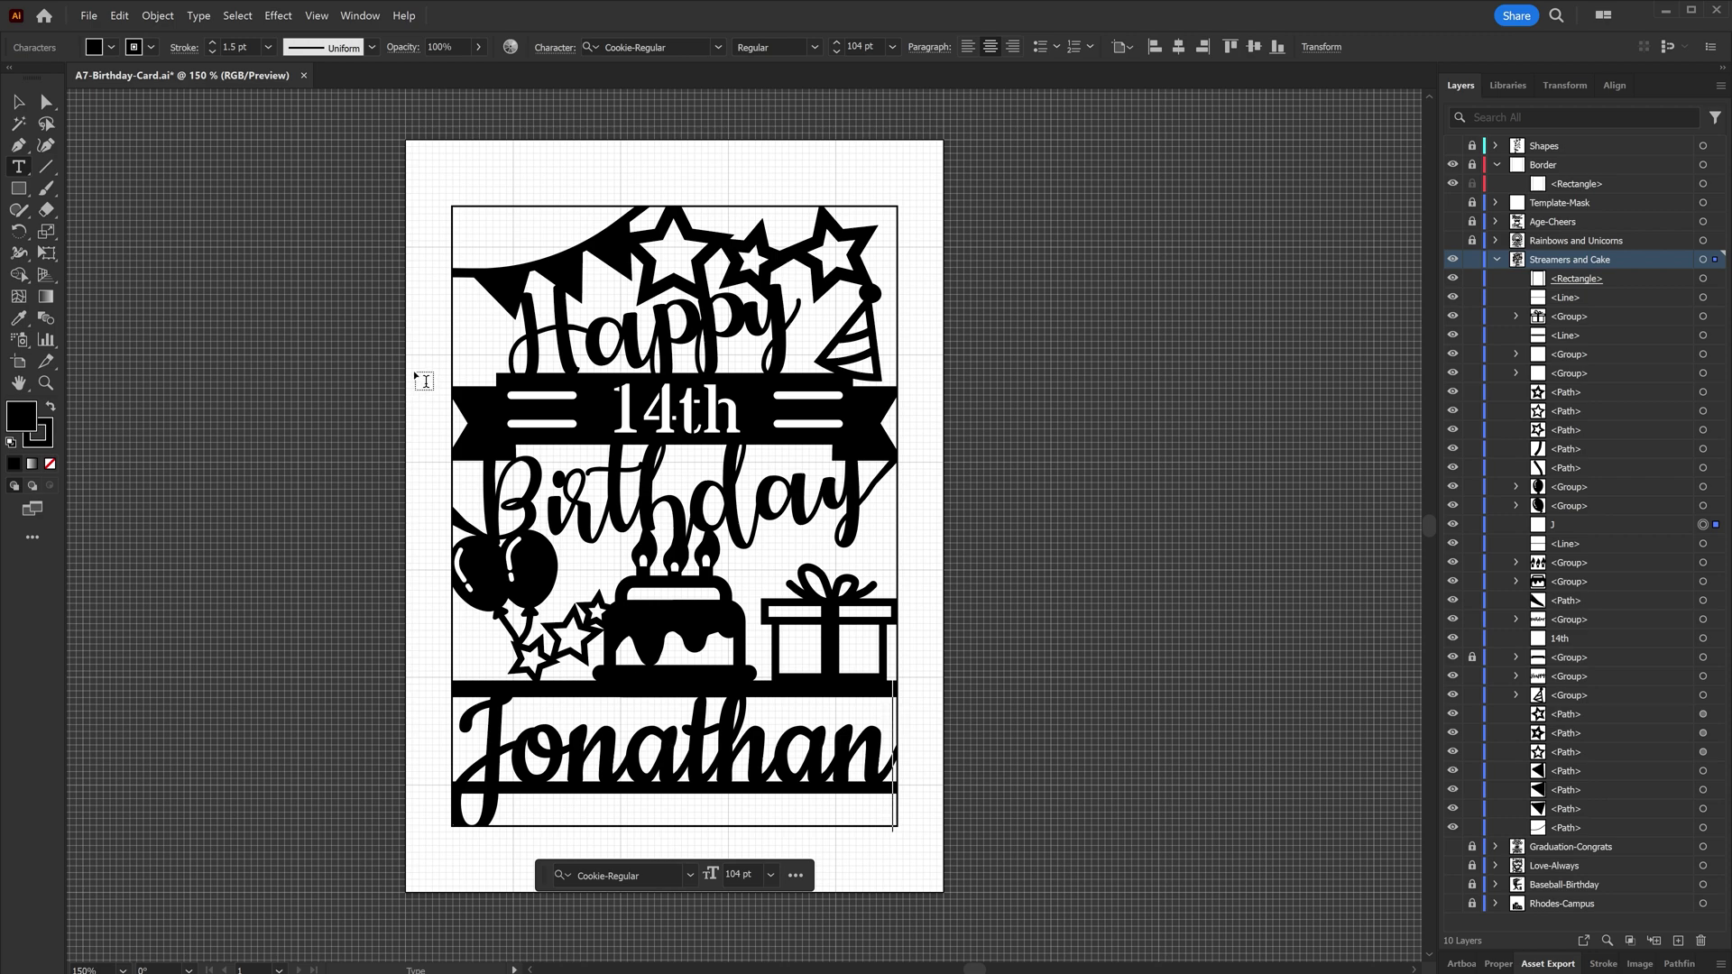
left_click(18, 102)
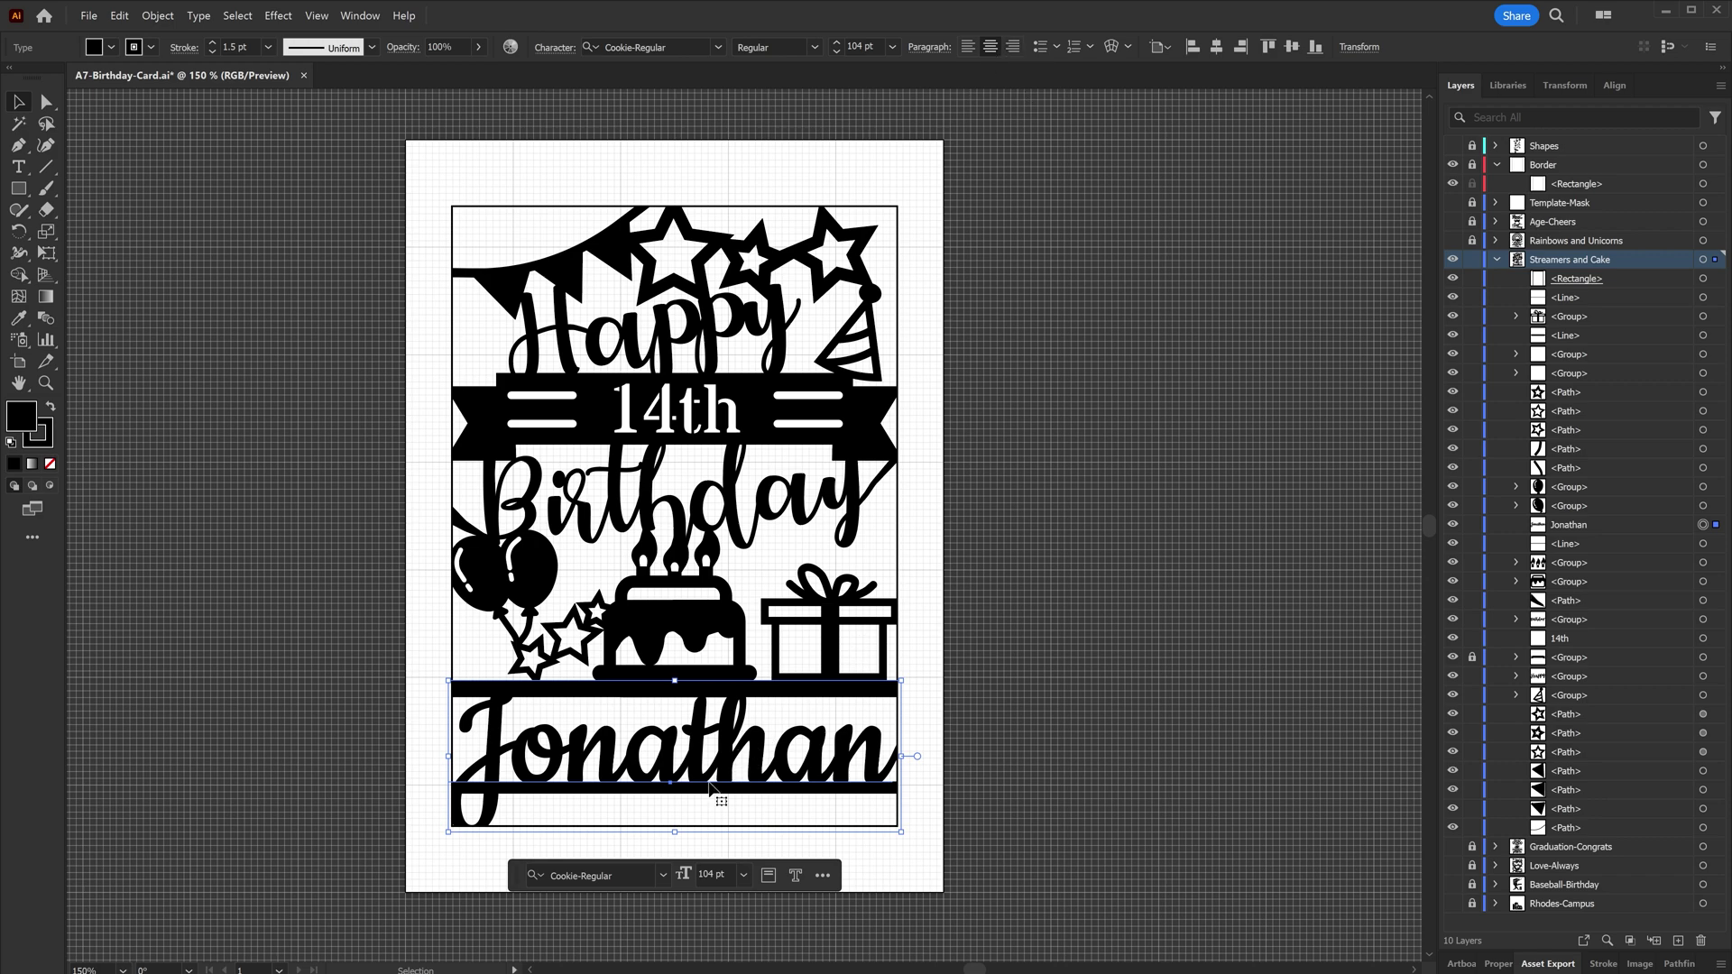
left_click(1131, 638)
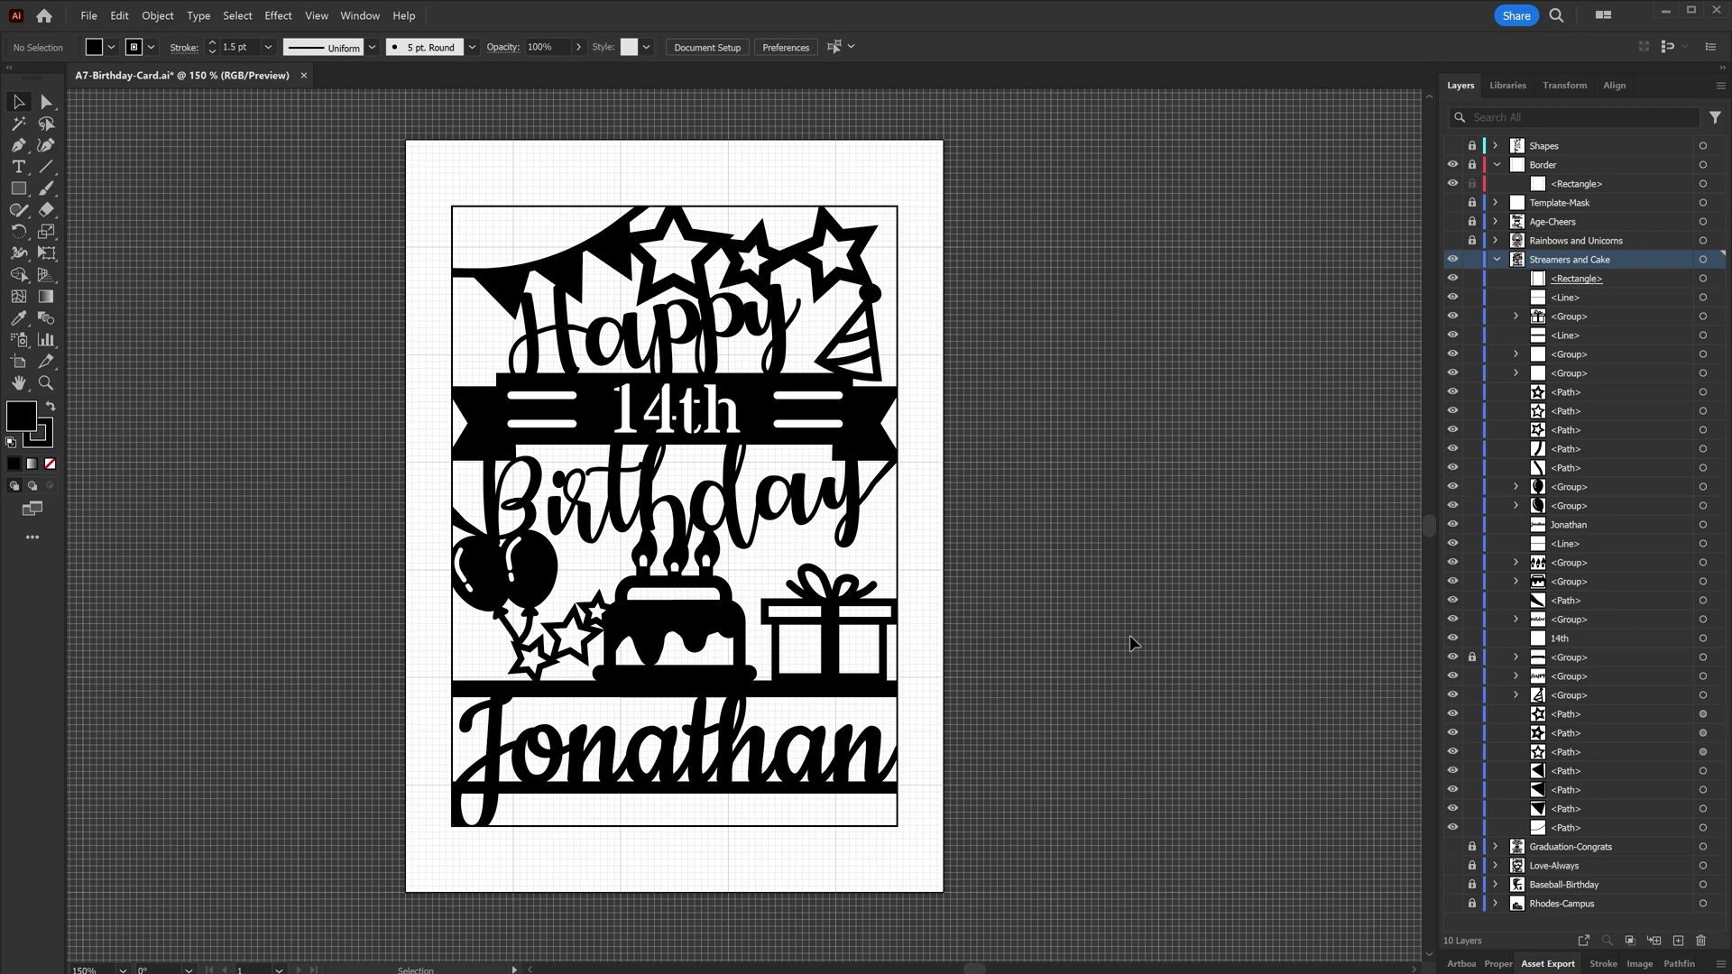
Replace the age text in the card's central banner with 48th
double_click(679, 420)
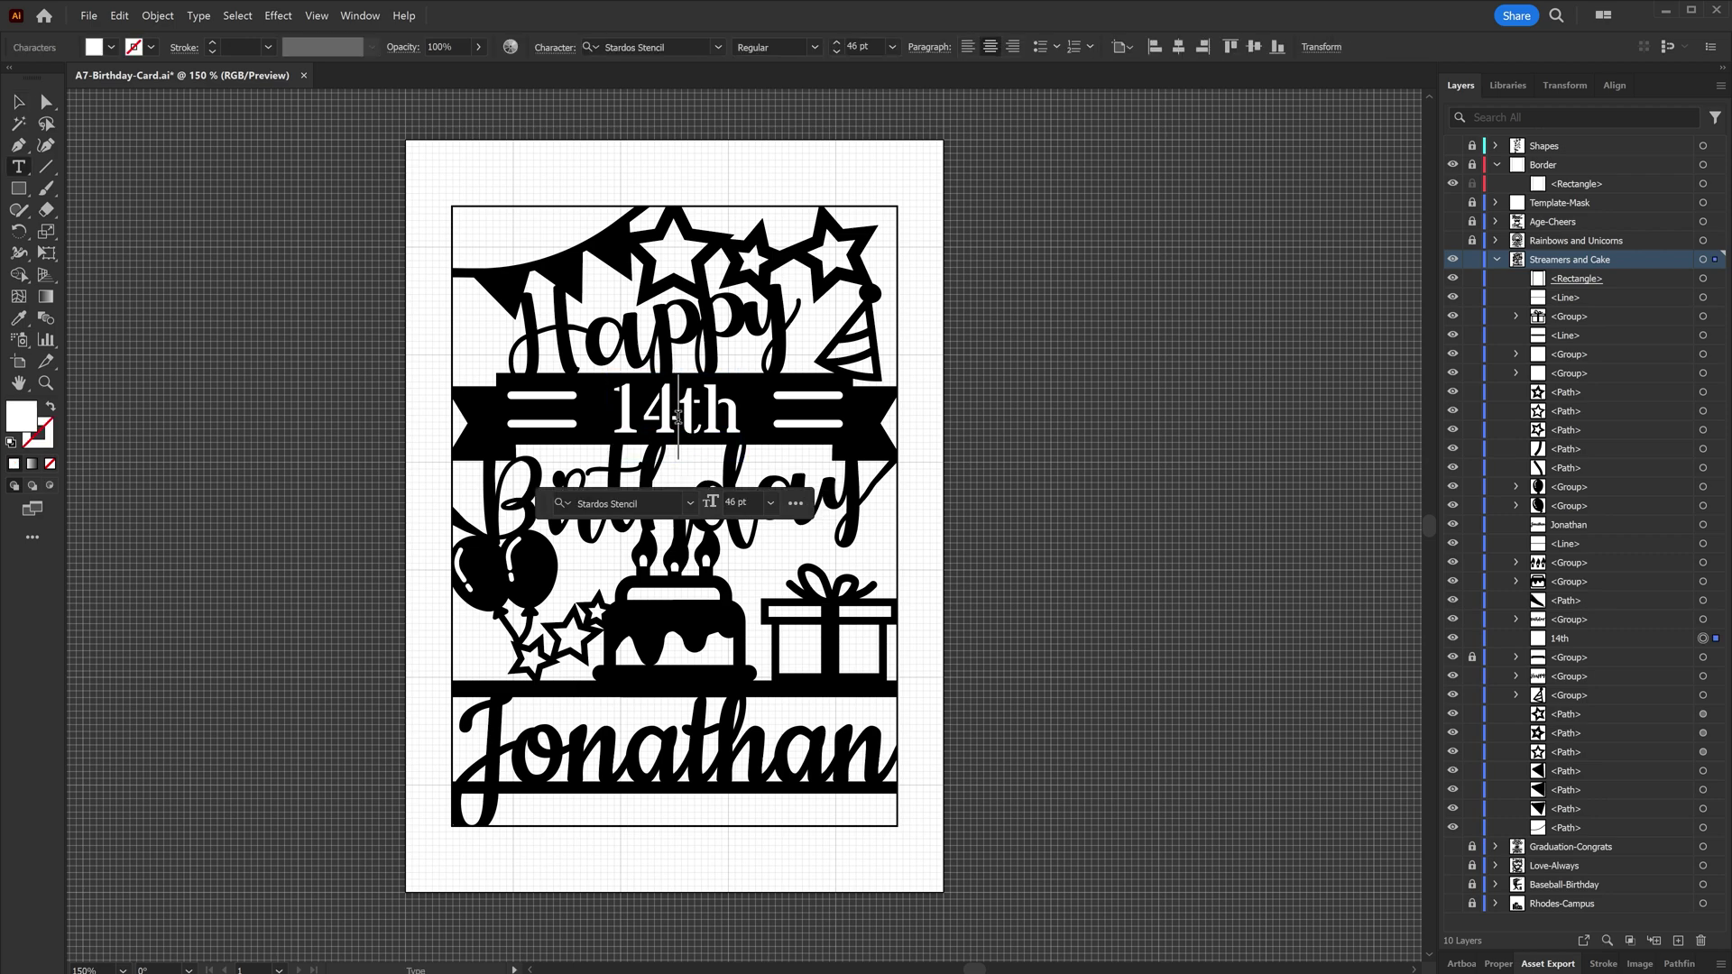
key("BackSpace")
key("BackSpace")
key("Delete")
key("Delete")
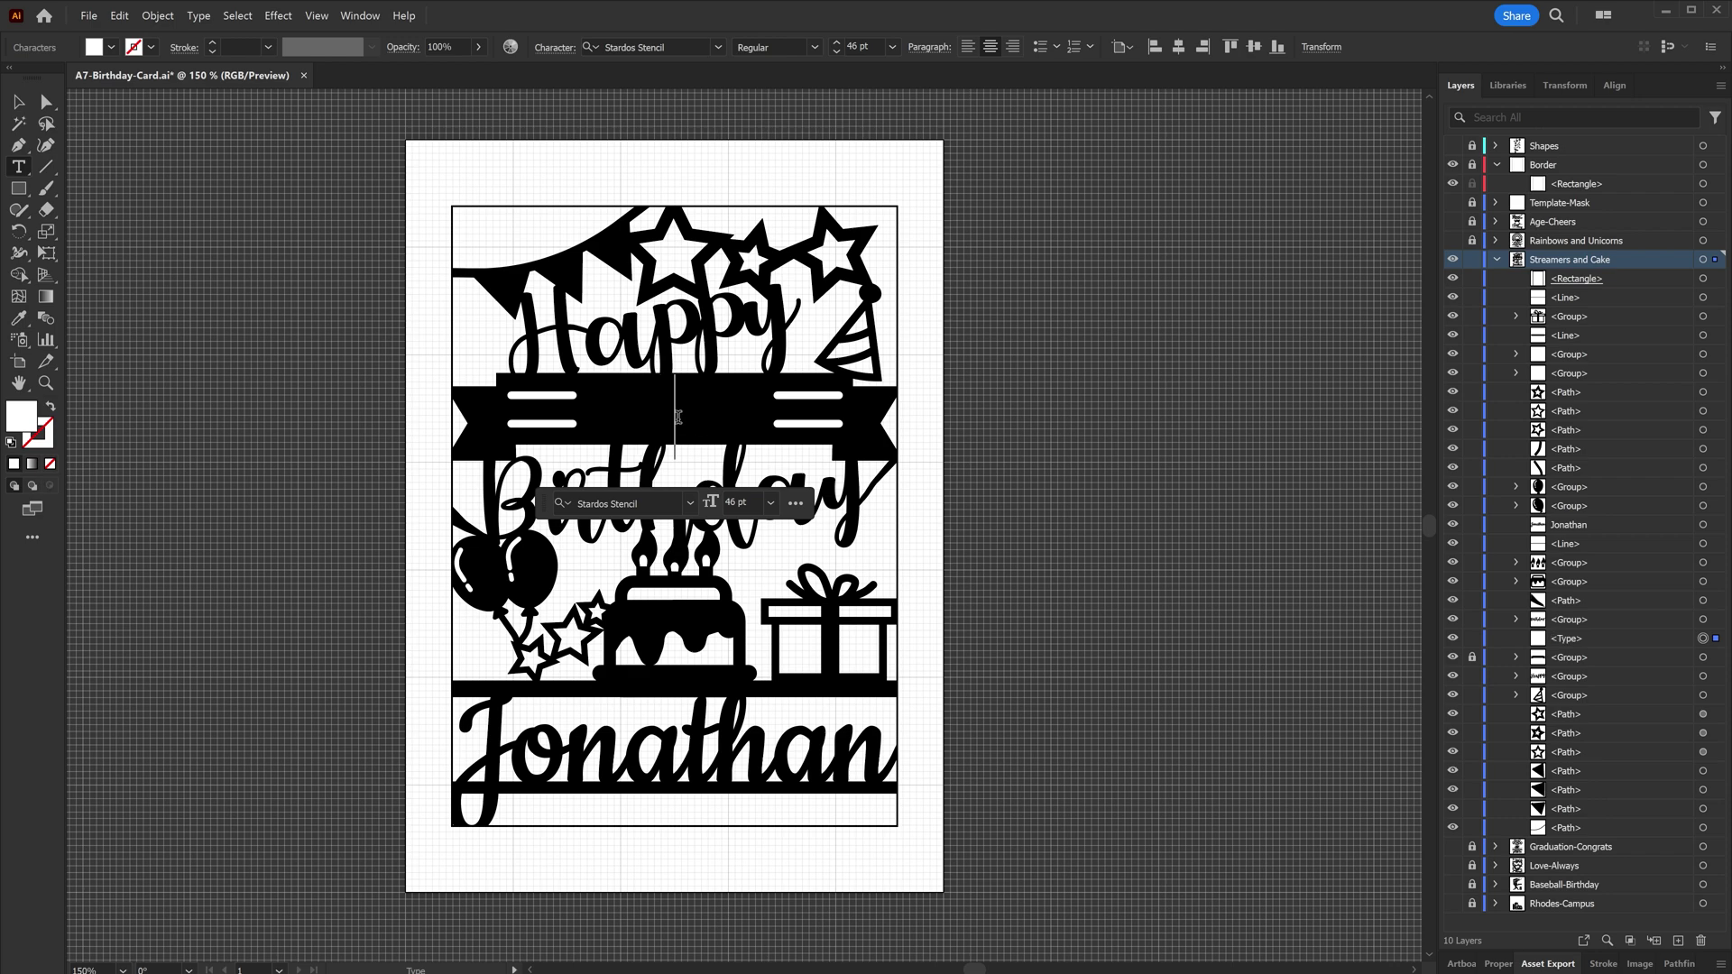
type("48th")
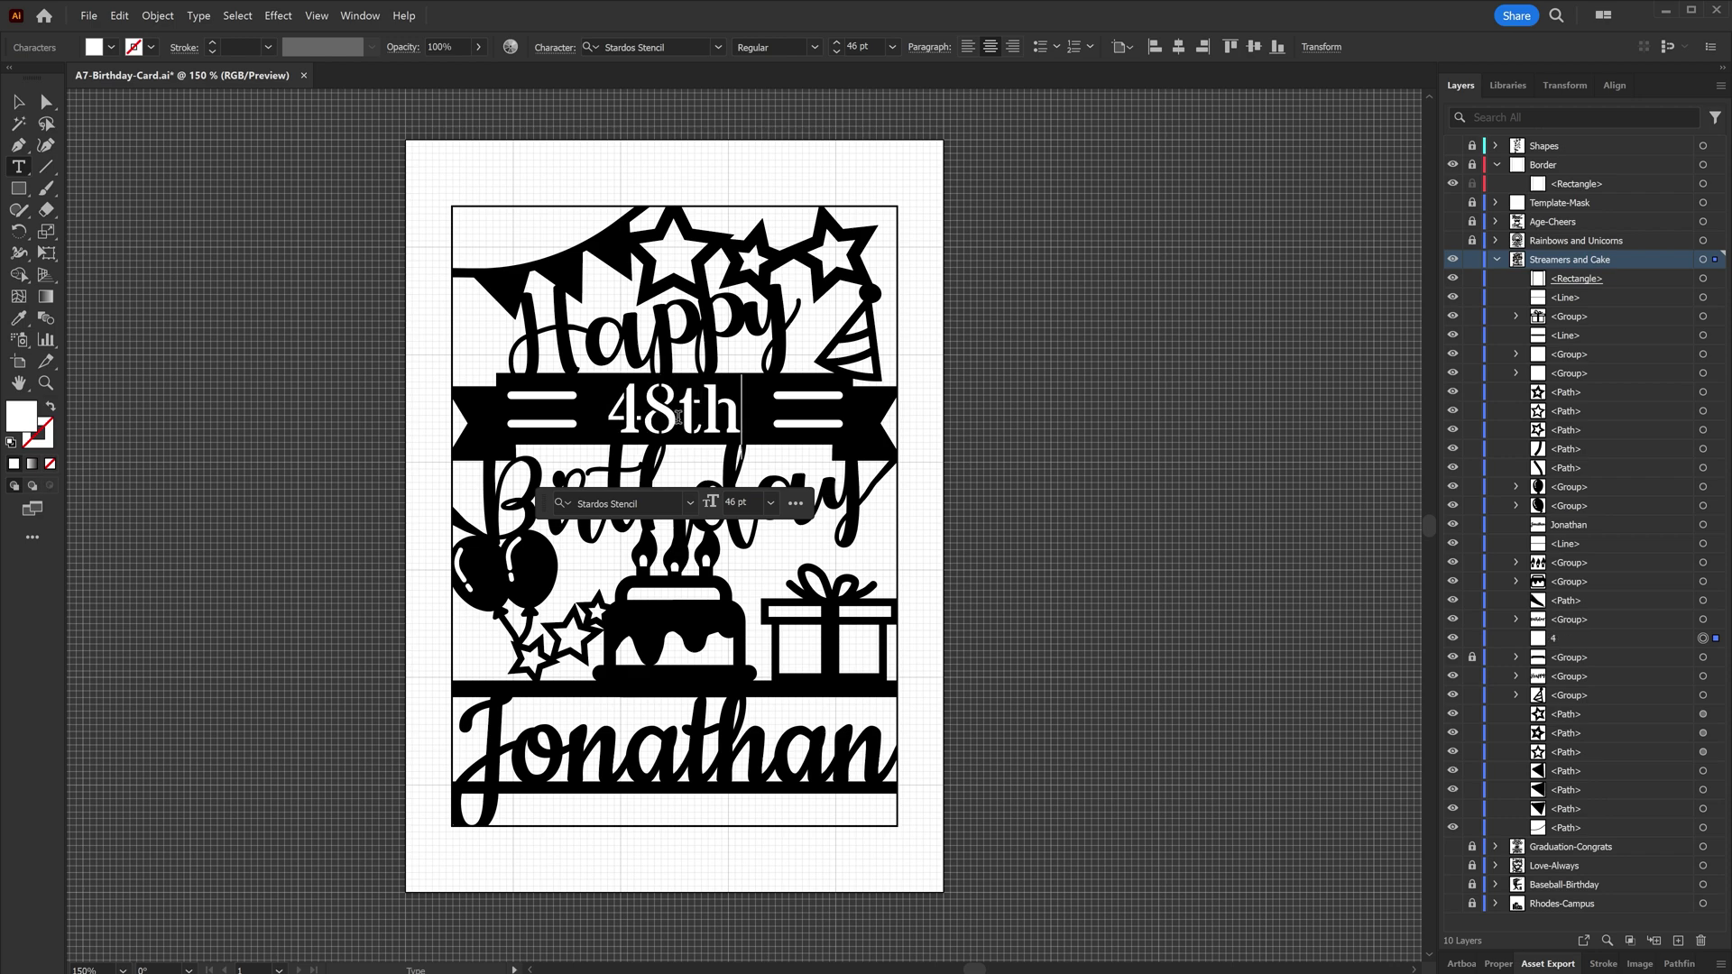
Change the age text in the card's central banner to 1st and finish text editing
key("BackSpace")
key("BackSpace")
key("BackSpace")
key("BackSpace")
type("1")
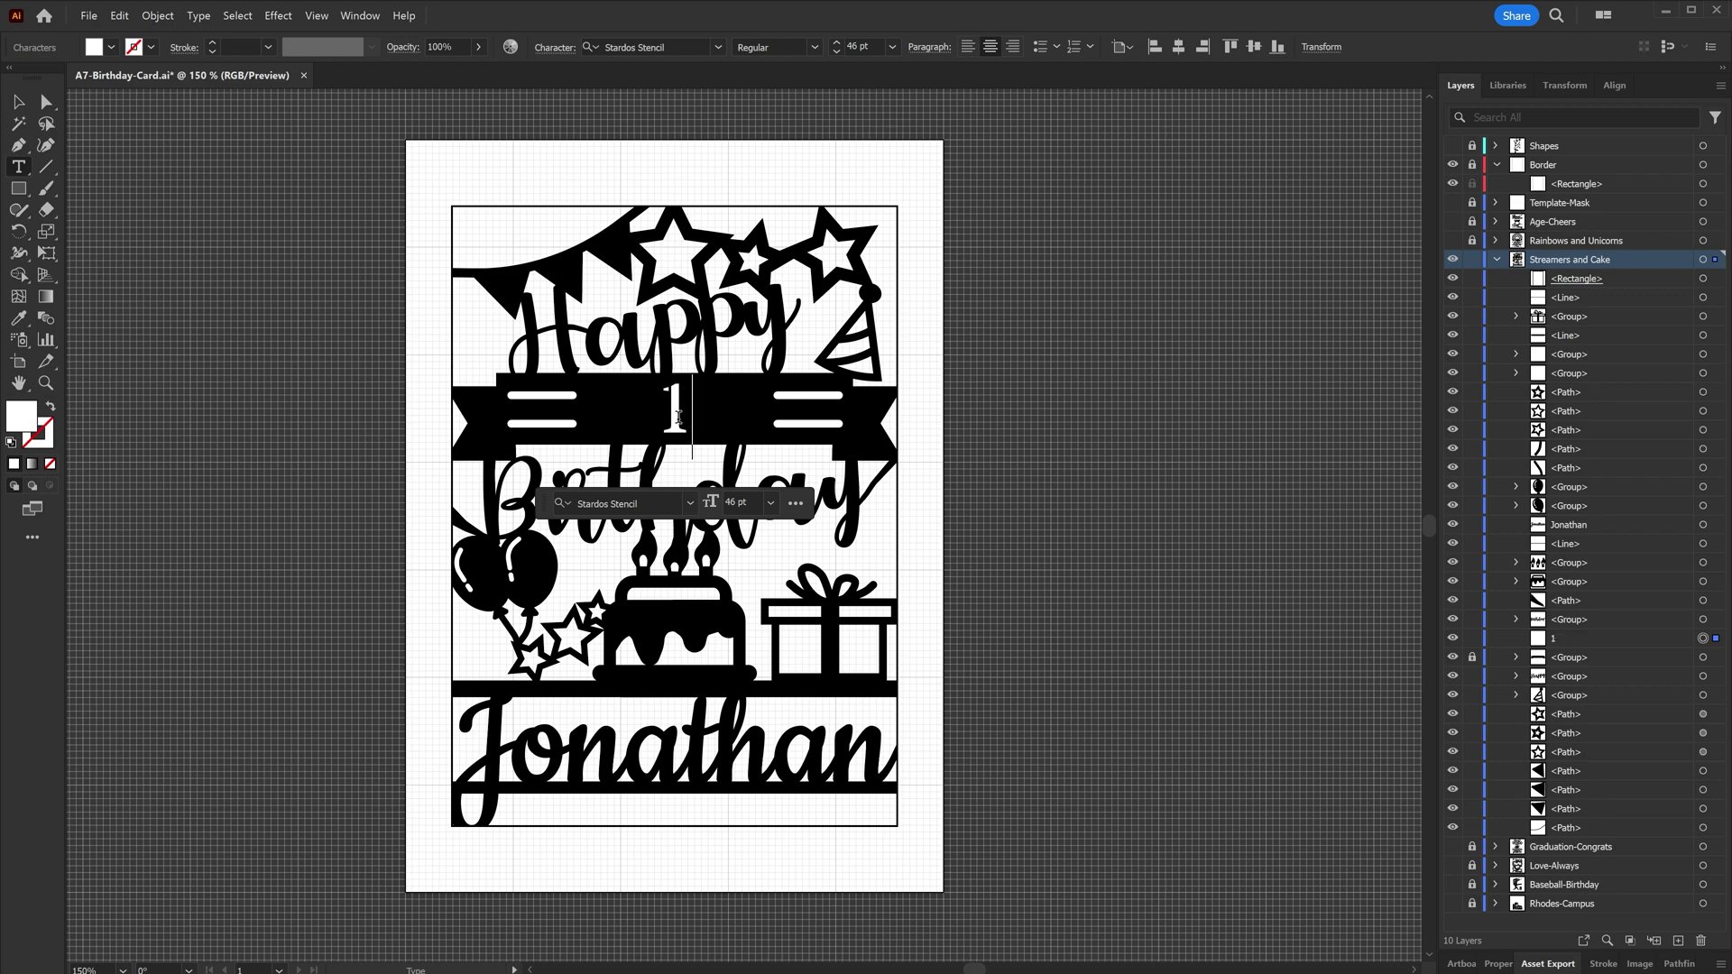
type("st")
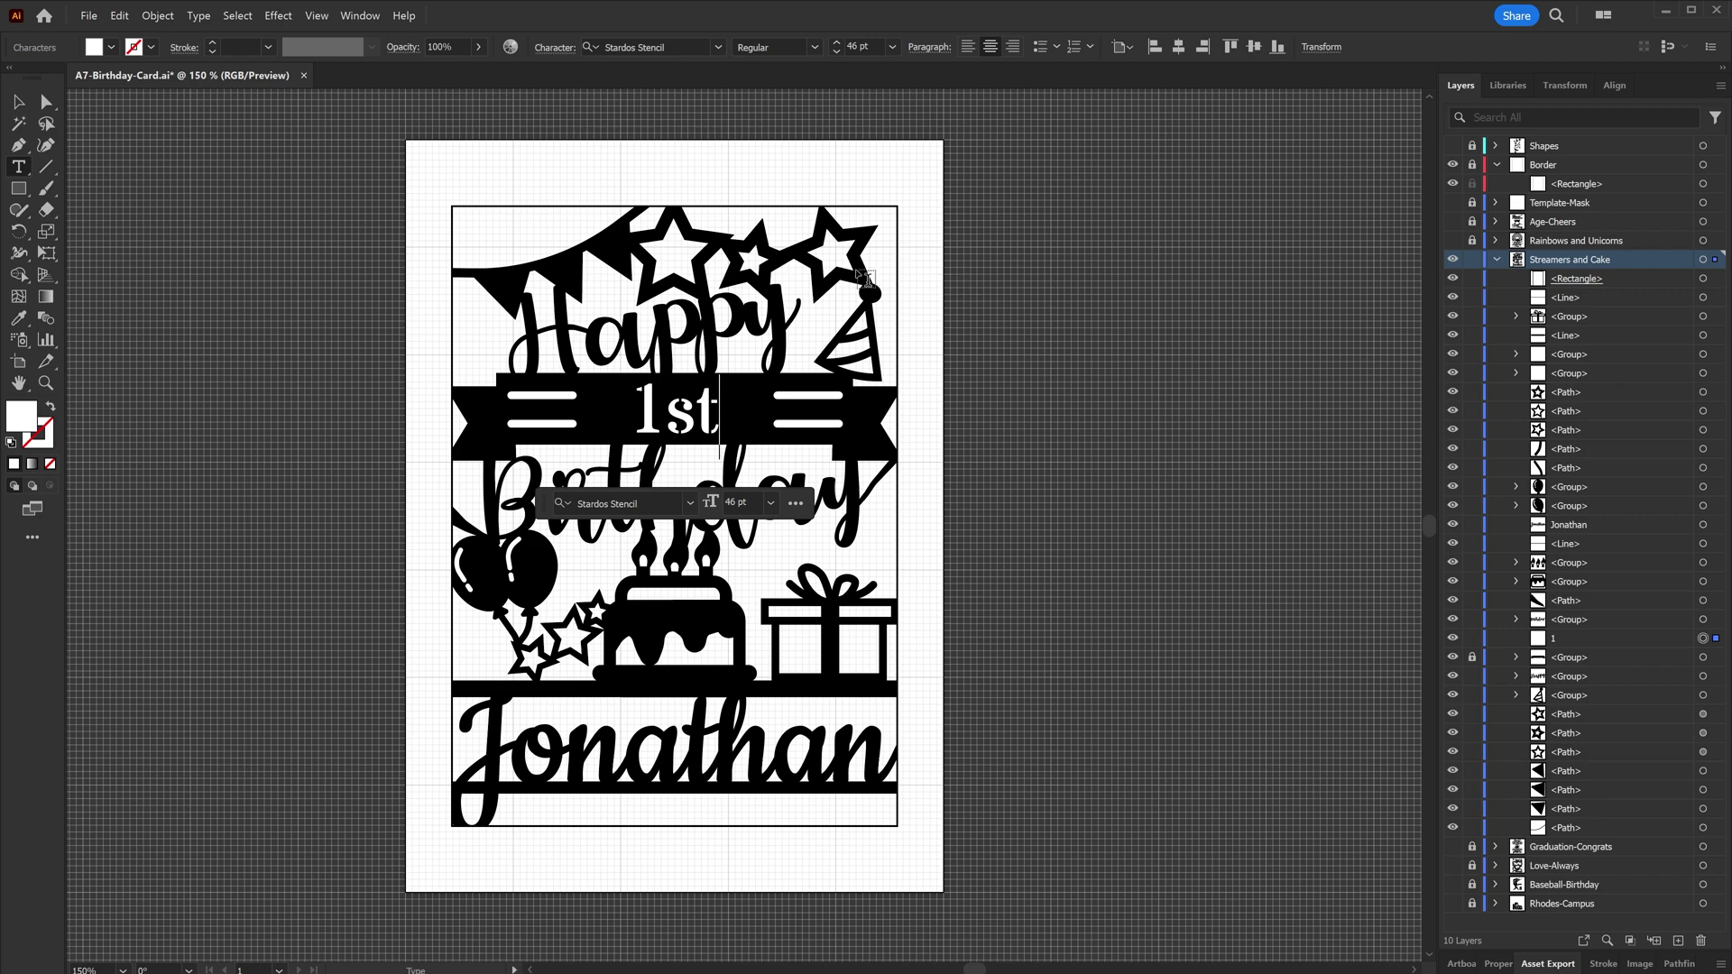
left_click(1566, 320)
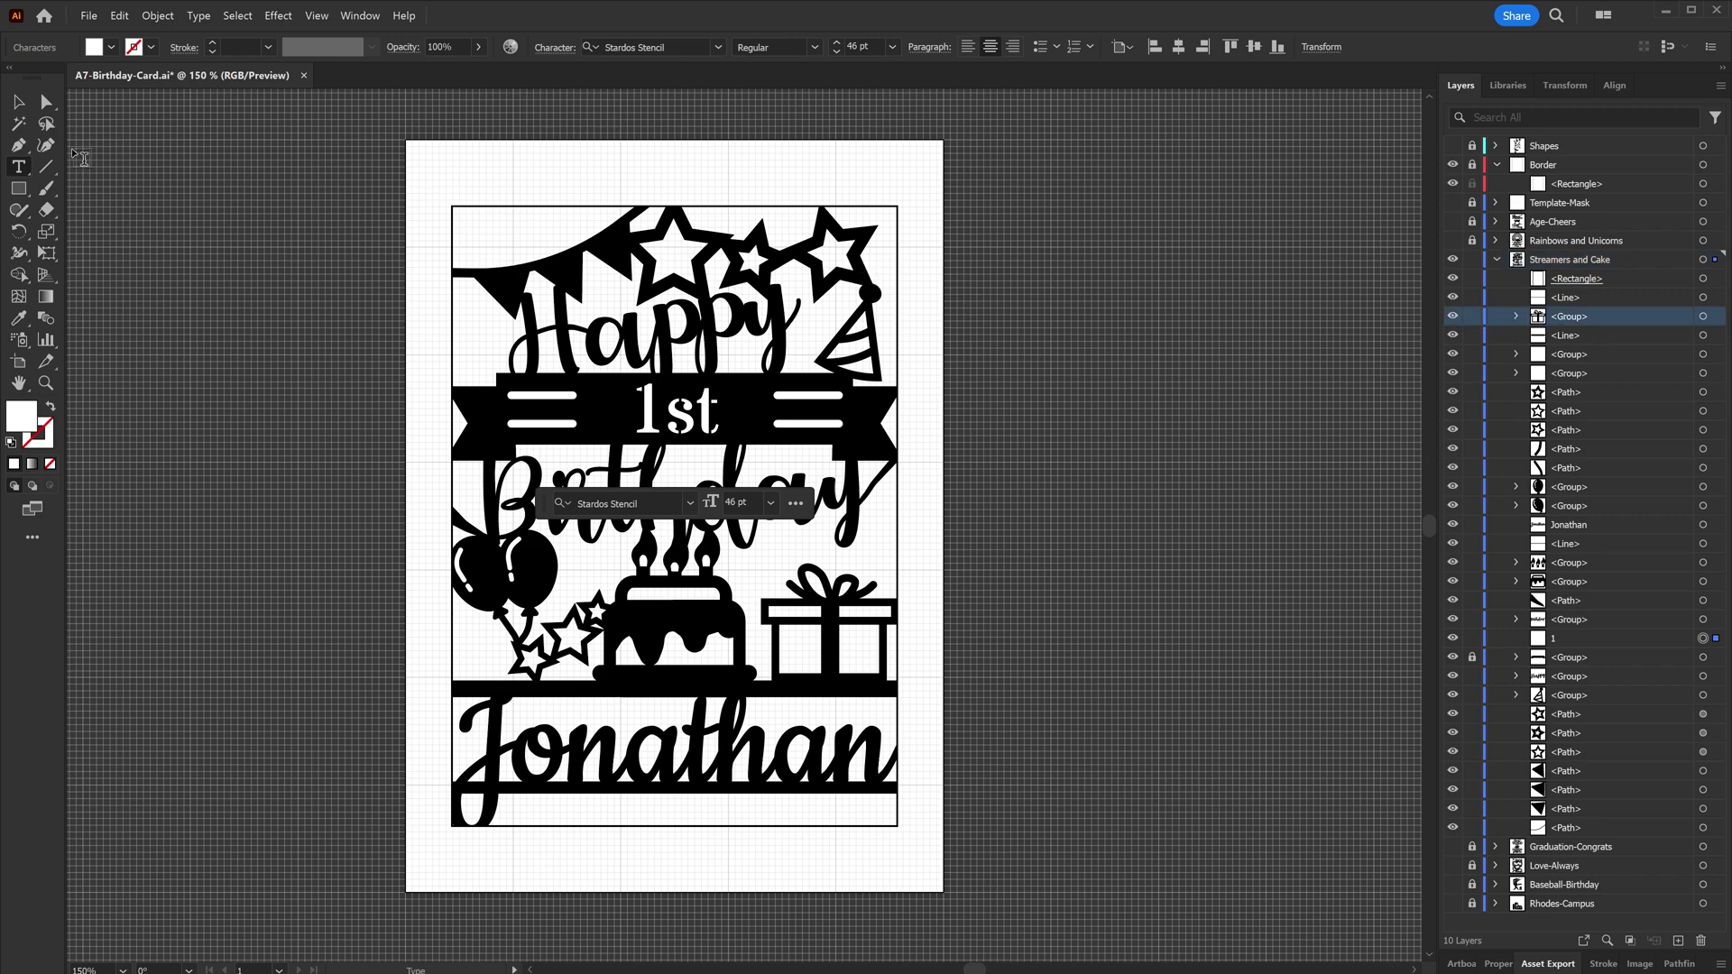
left_click(29, 105)
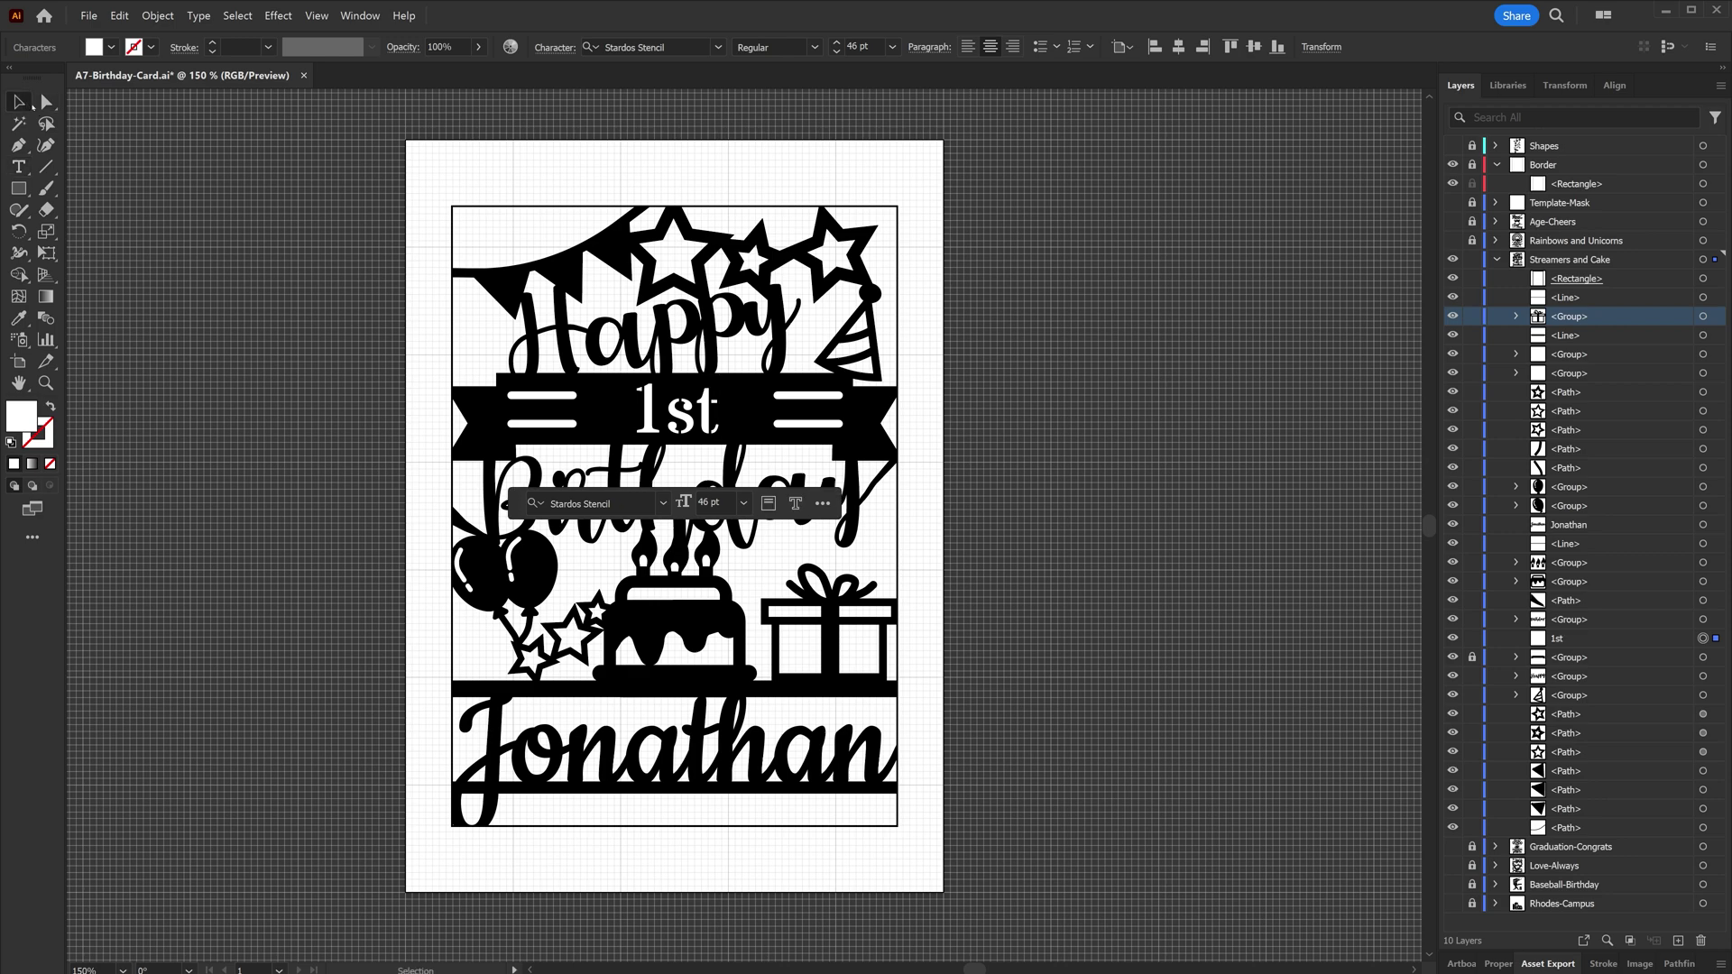
Collapse, lock and hide the Streamers and Cake layer
left_click(1498, 260)
left_click(1473, 260)
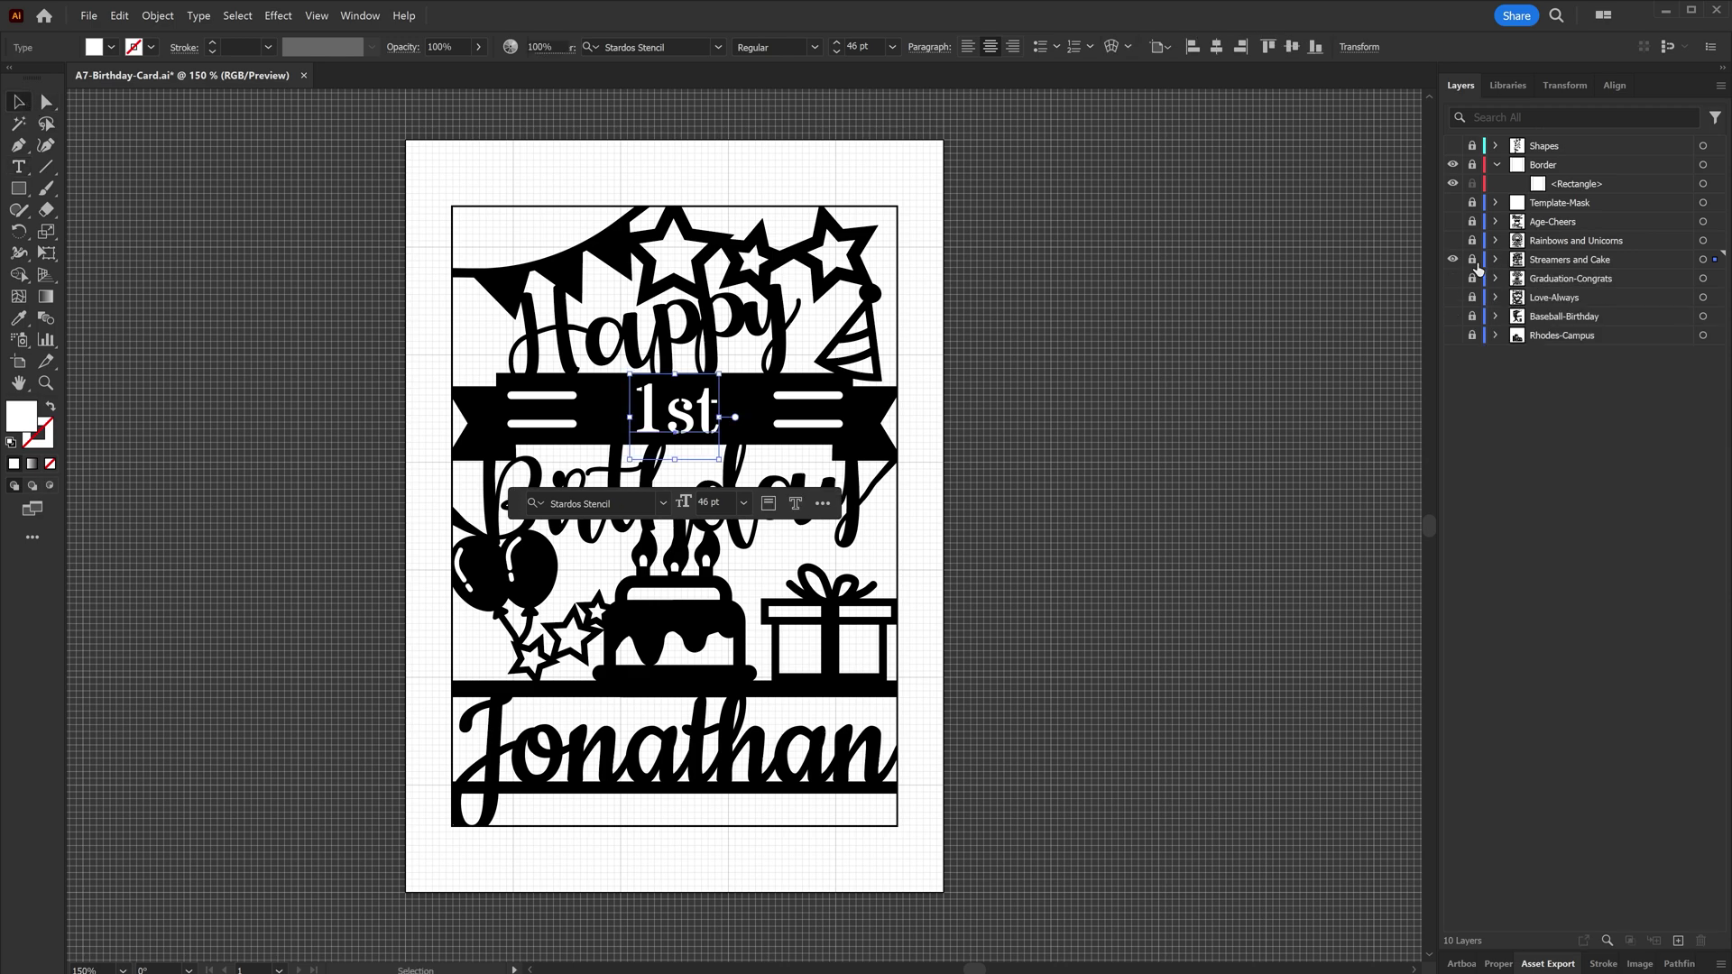
left_click(1454, 261)
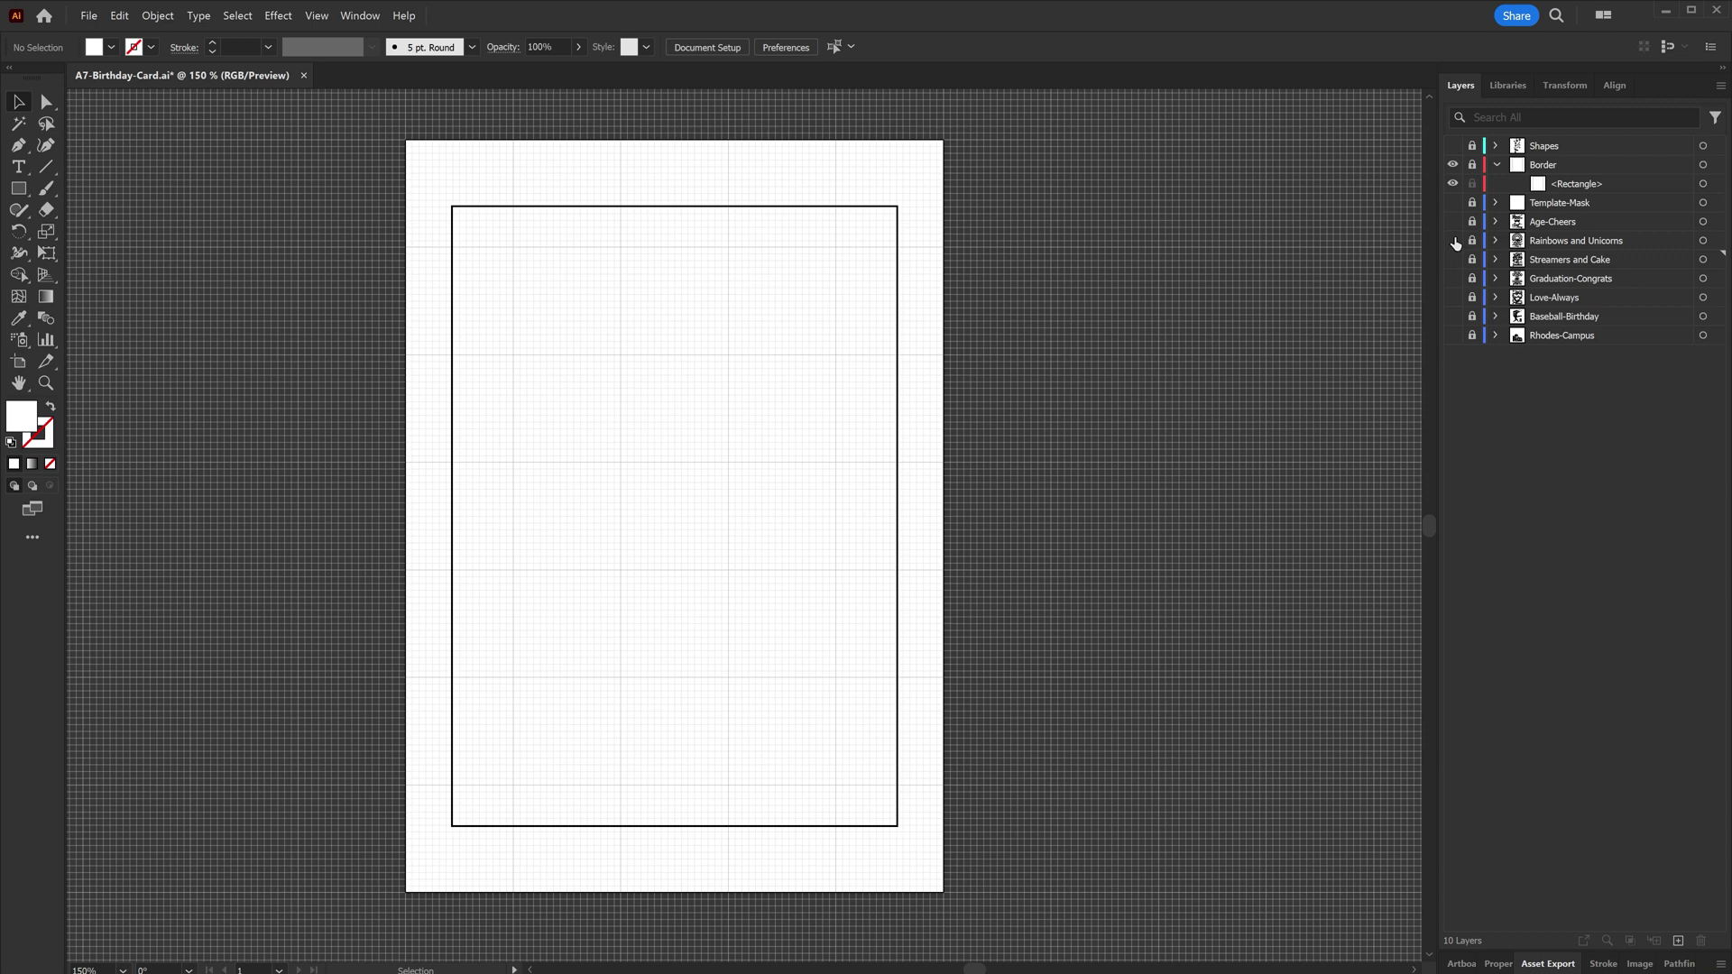
Preview the Rainbows and Unicorns, Age-Cheers and Graduation-Congrats card designs one at a time, hiding each again
left_click(1454, 241)
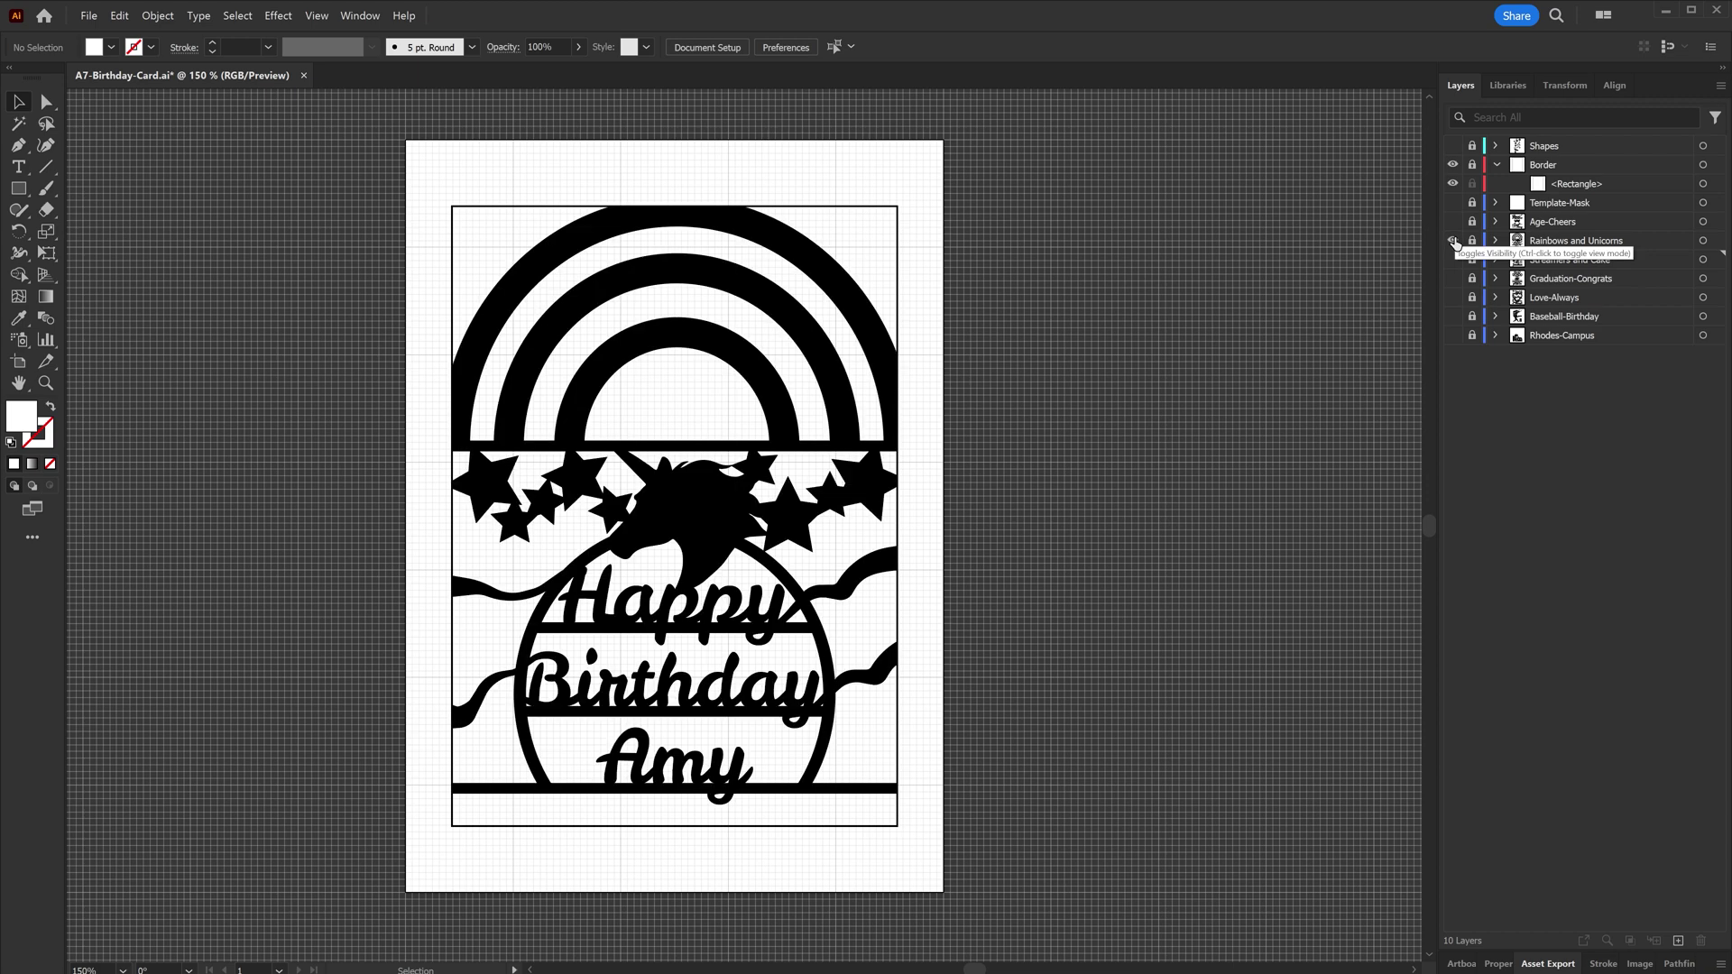
left_click(1454, 241)
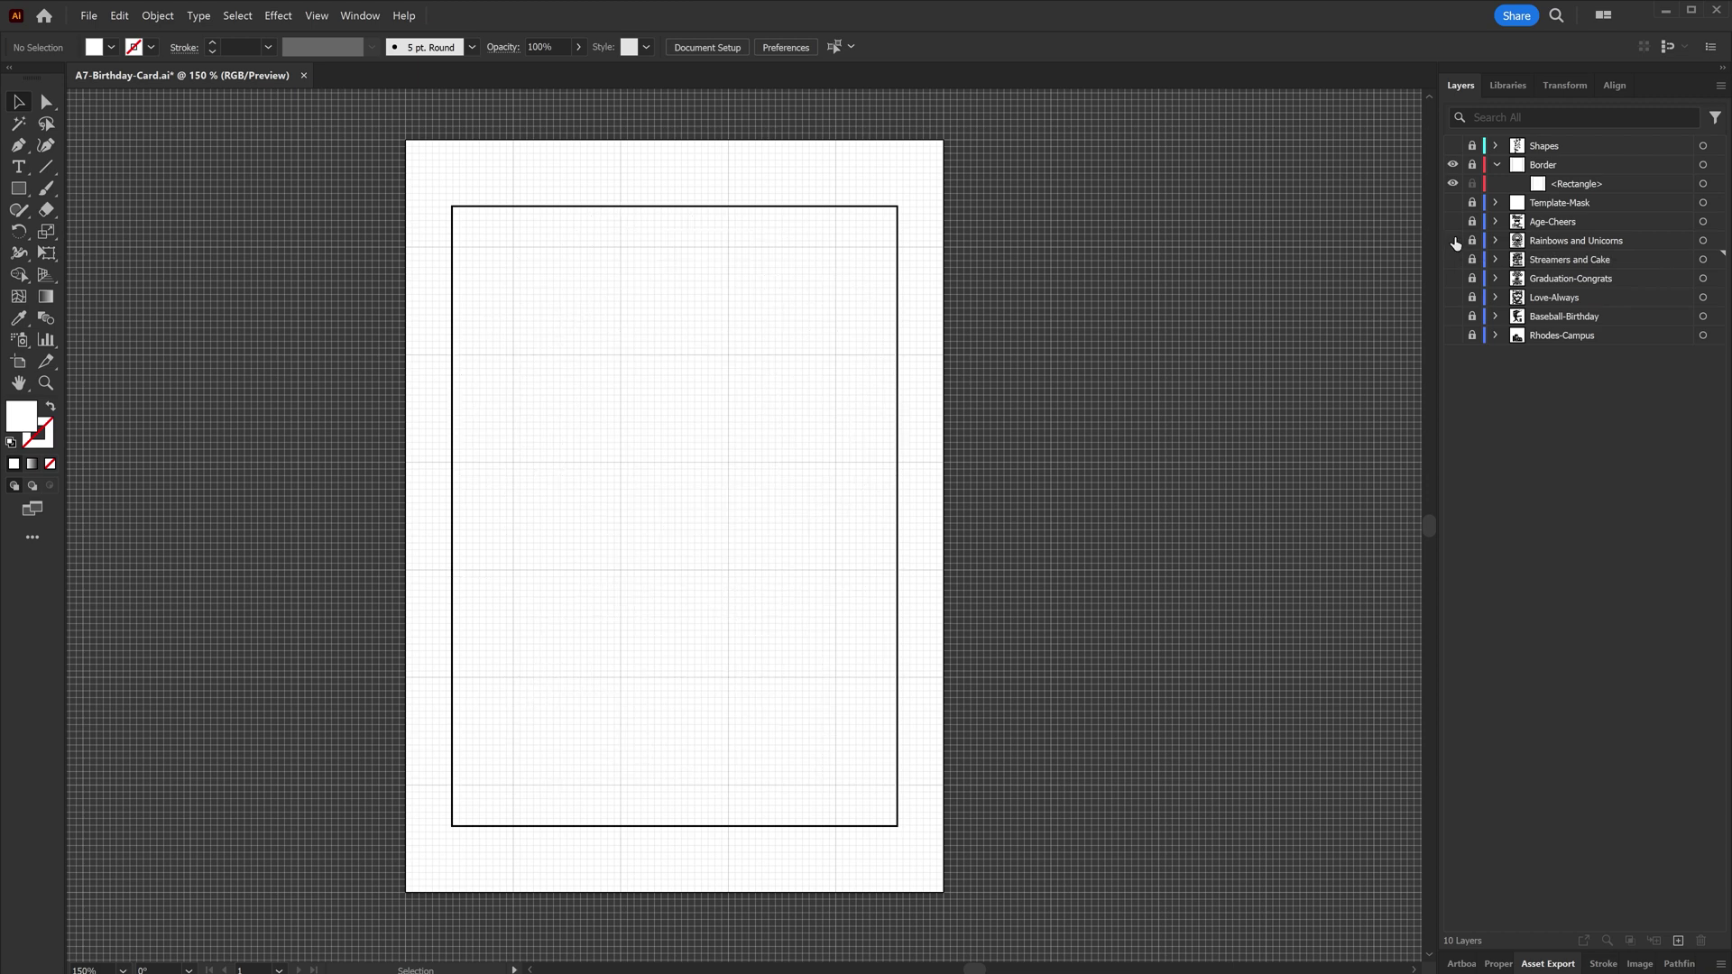
left_click(1454, 221)
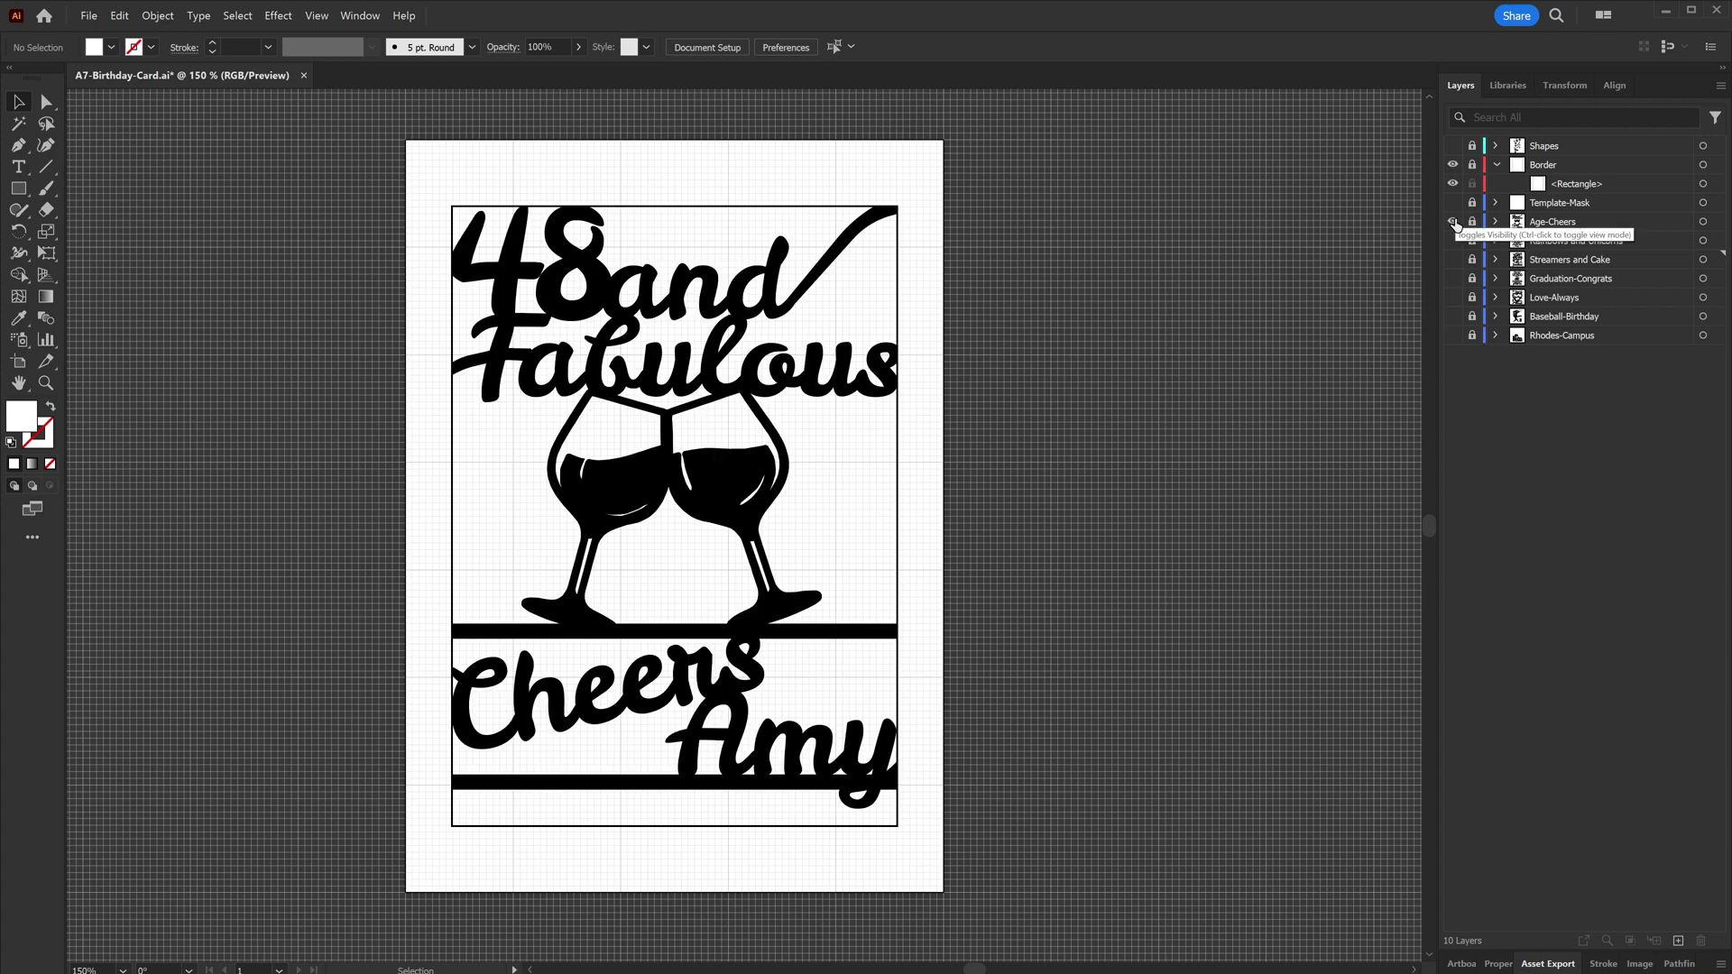
left_click(1453, 222)
left_click(1453, 279)
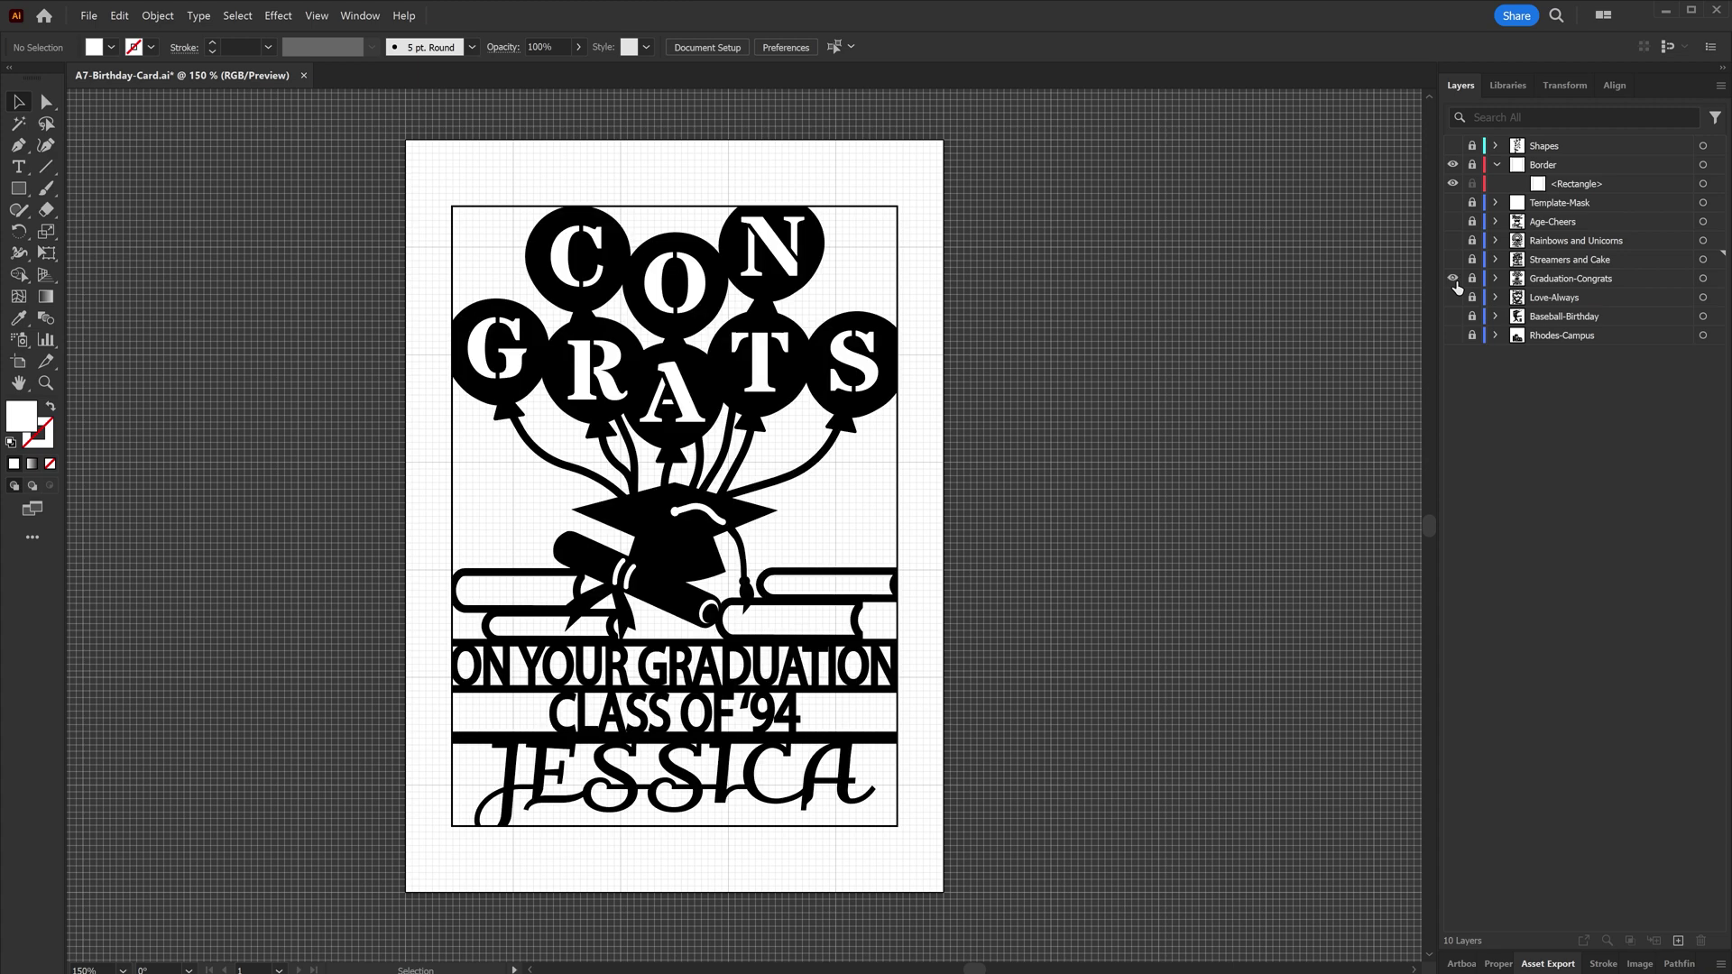
left_click(1454, 280)
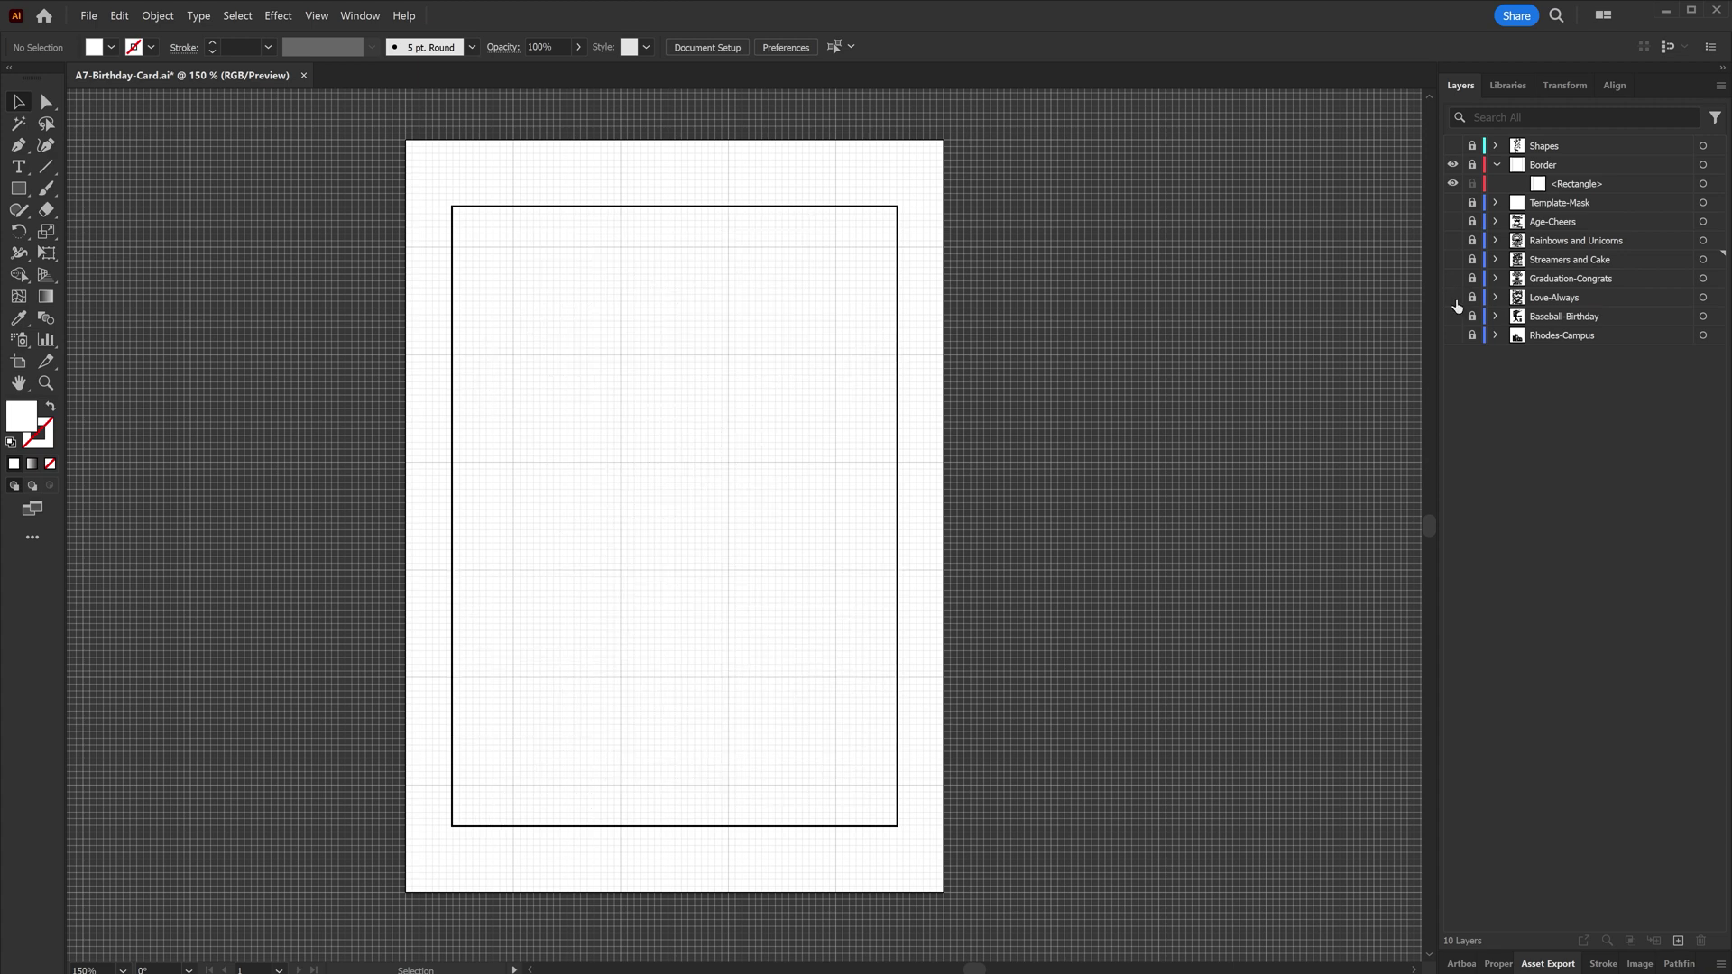
Preview the Love-Always, Baseball-Birthday and Rhodes-Campus card designs one at a time, showing the Shapes layer alongside them
left_click(1454, 297)
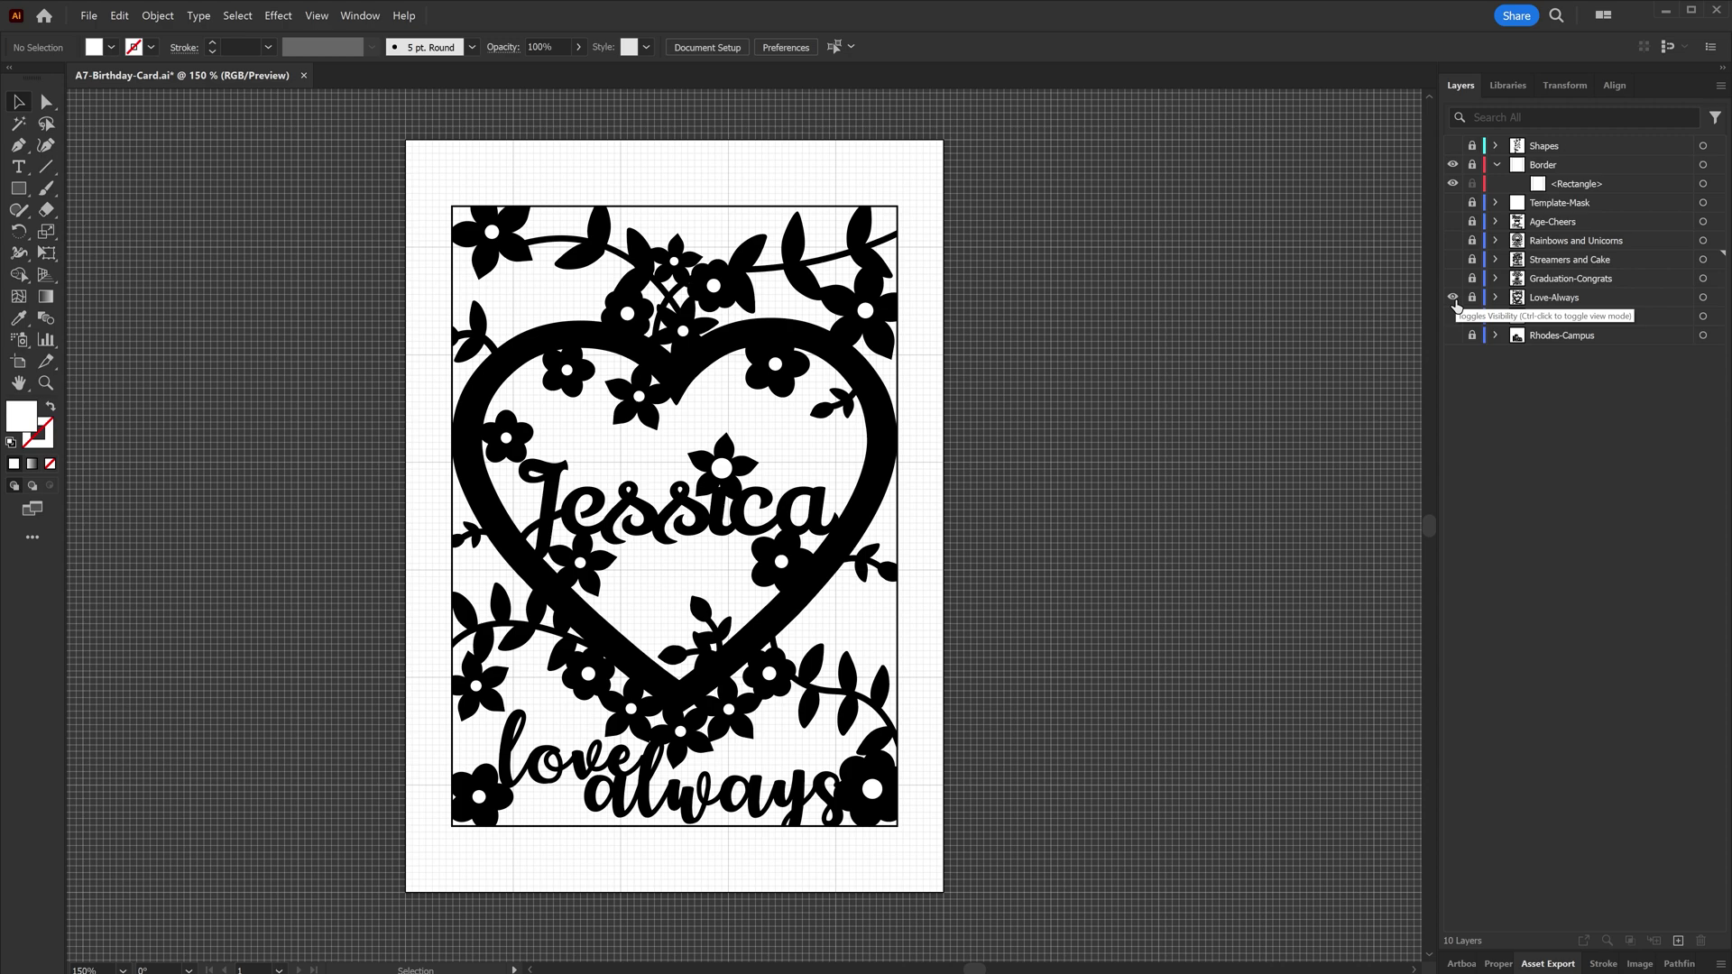
left_click(1453, 145)
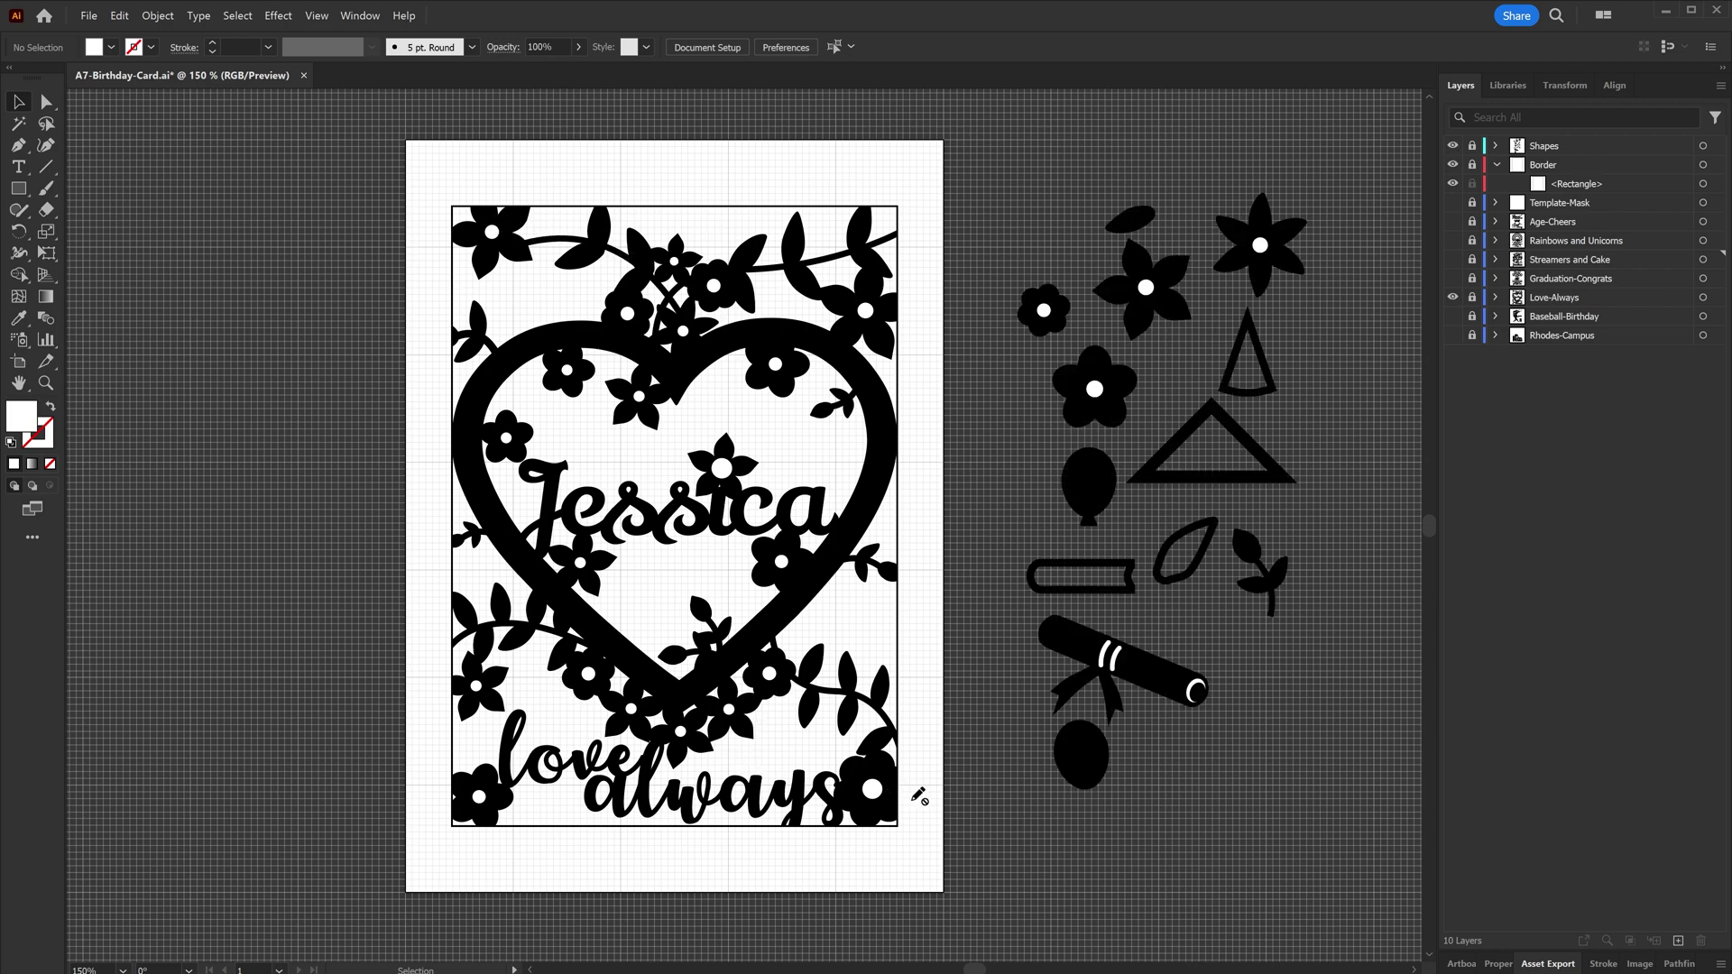
left_click(1453, 297)
left_click(1454, 317)
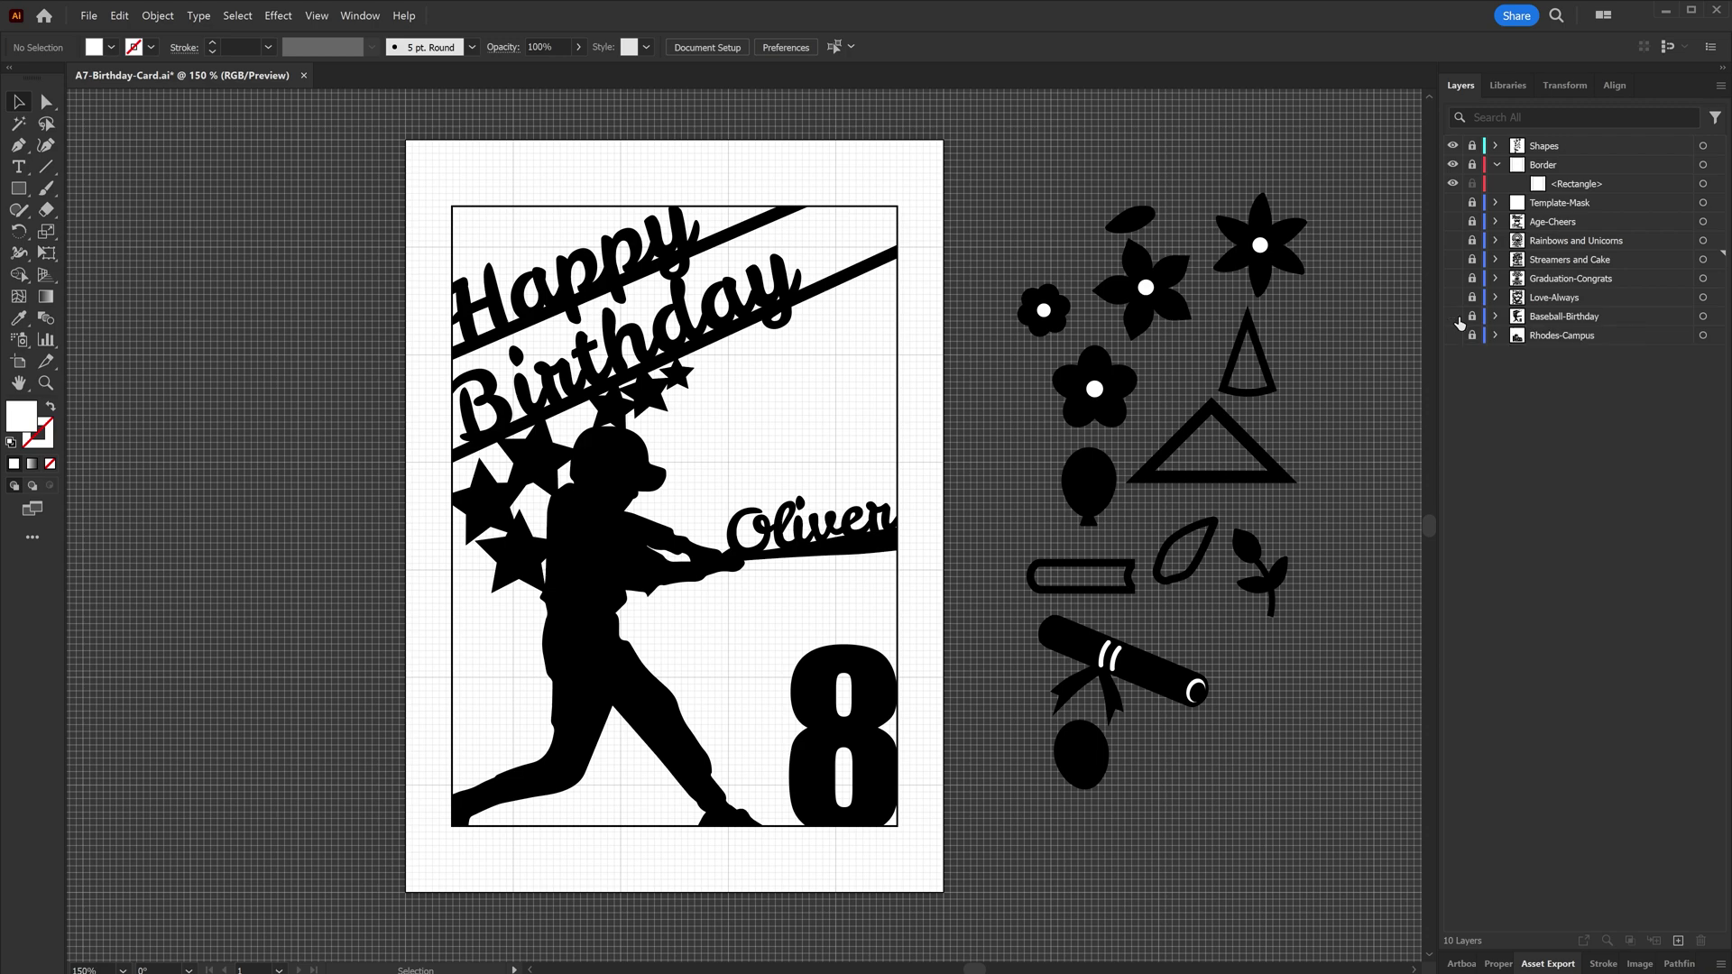
left_click(1453, 317)
left_click(1453, 335)
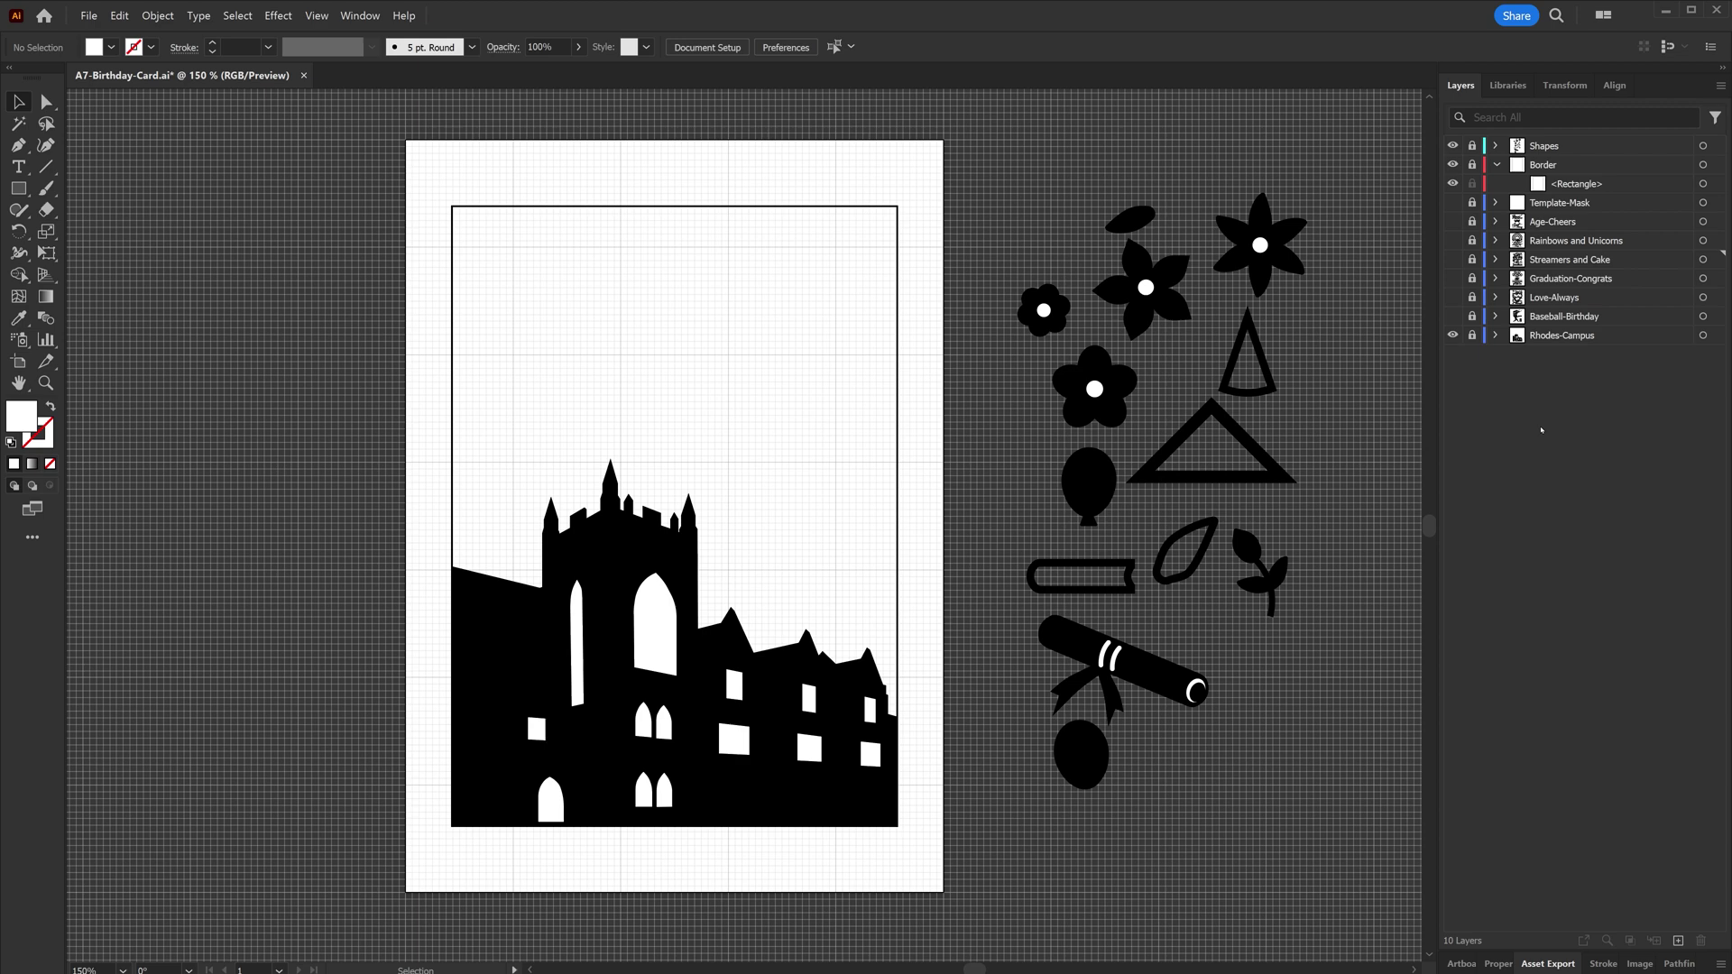
left_click(1454, 336)
Show the Streamers and Cake layer and export only its card asset to the streamers-and-cake folder
left_click(1454, 260)
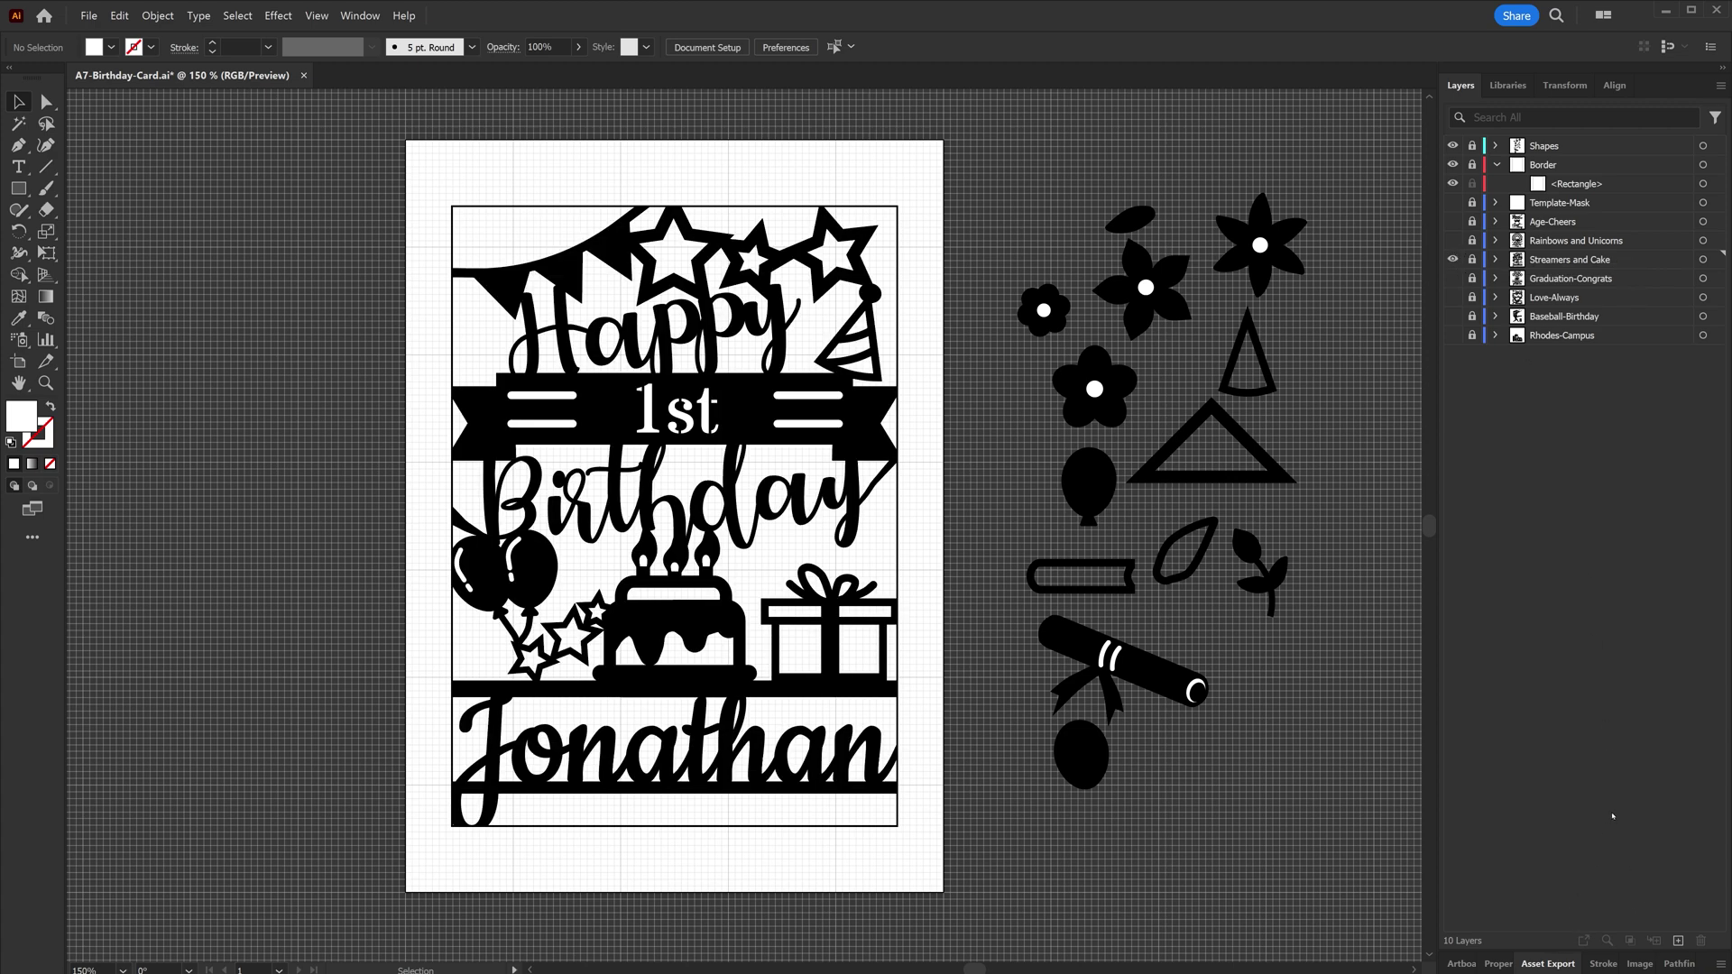
left_click(1564, 962)
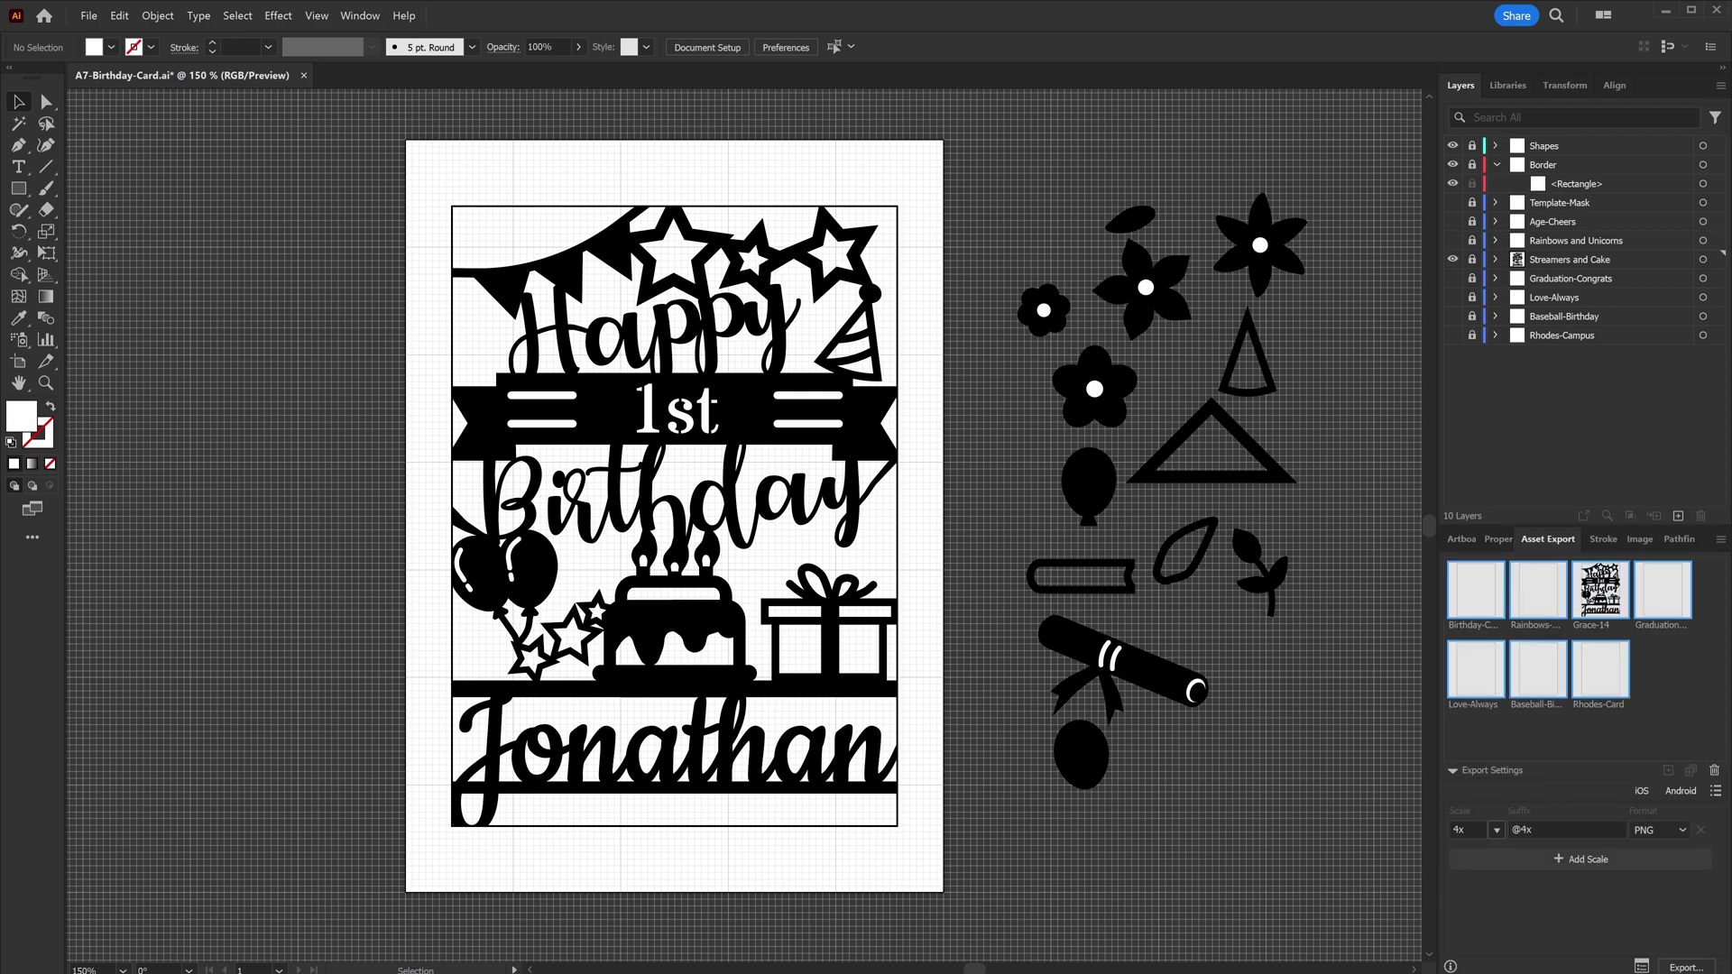
left_click(1599, 588)
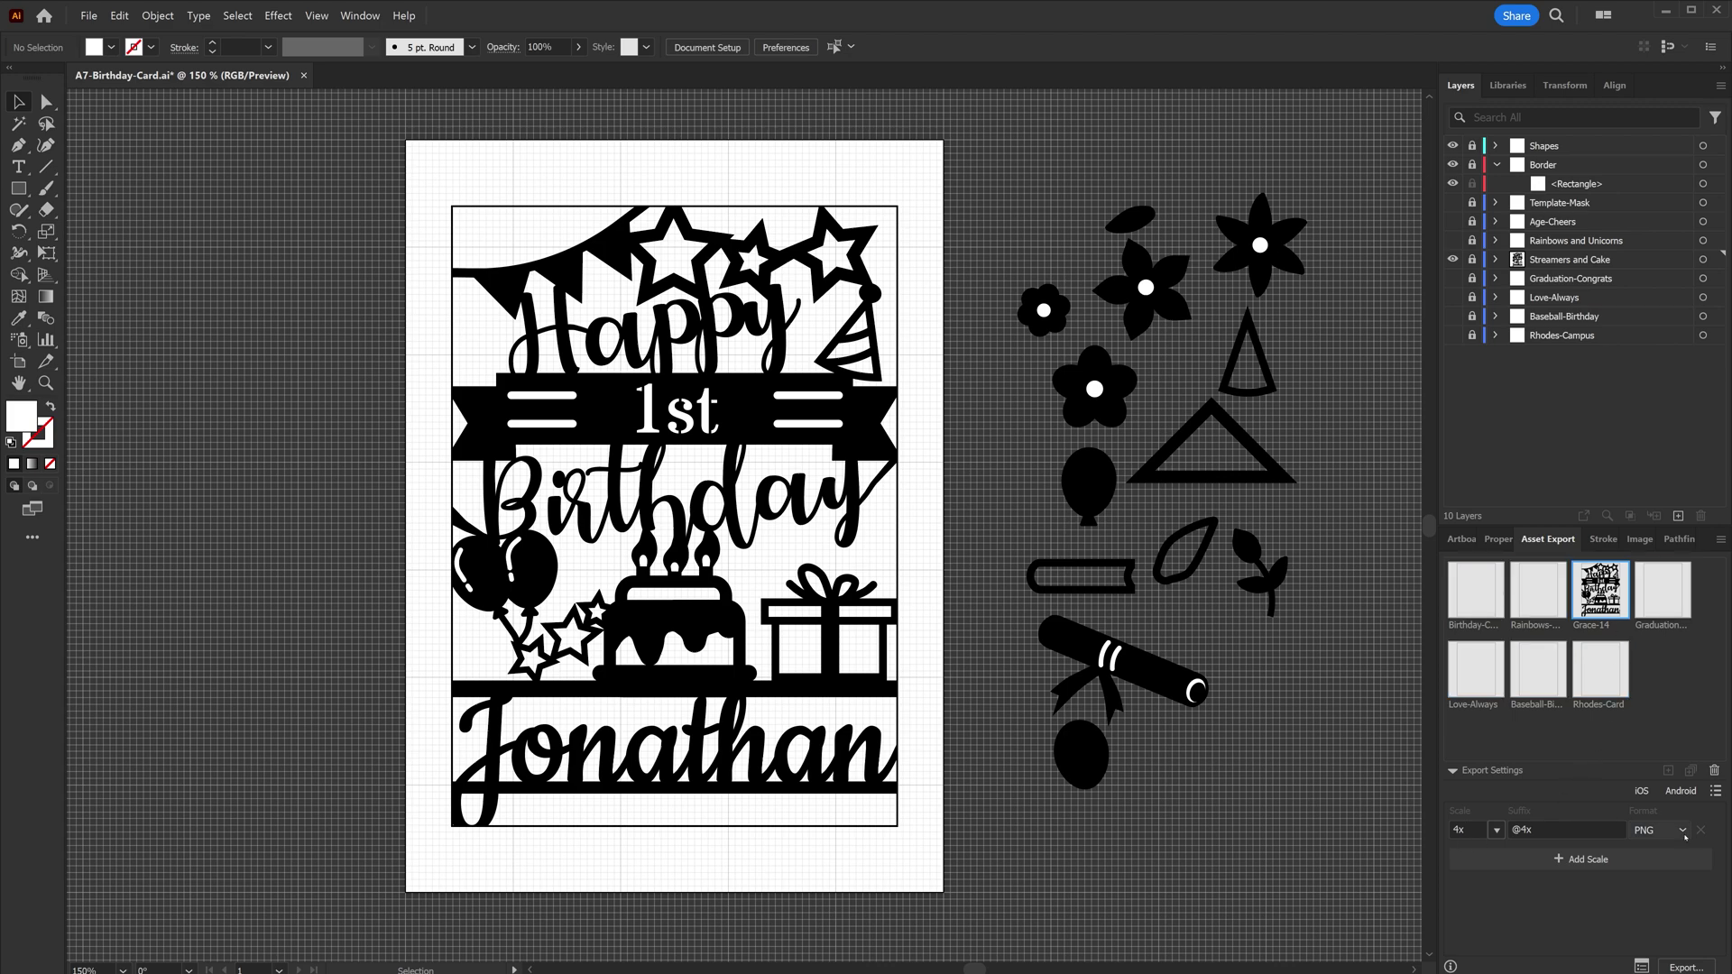
left_click(1671, 963)
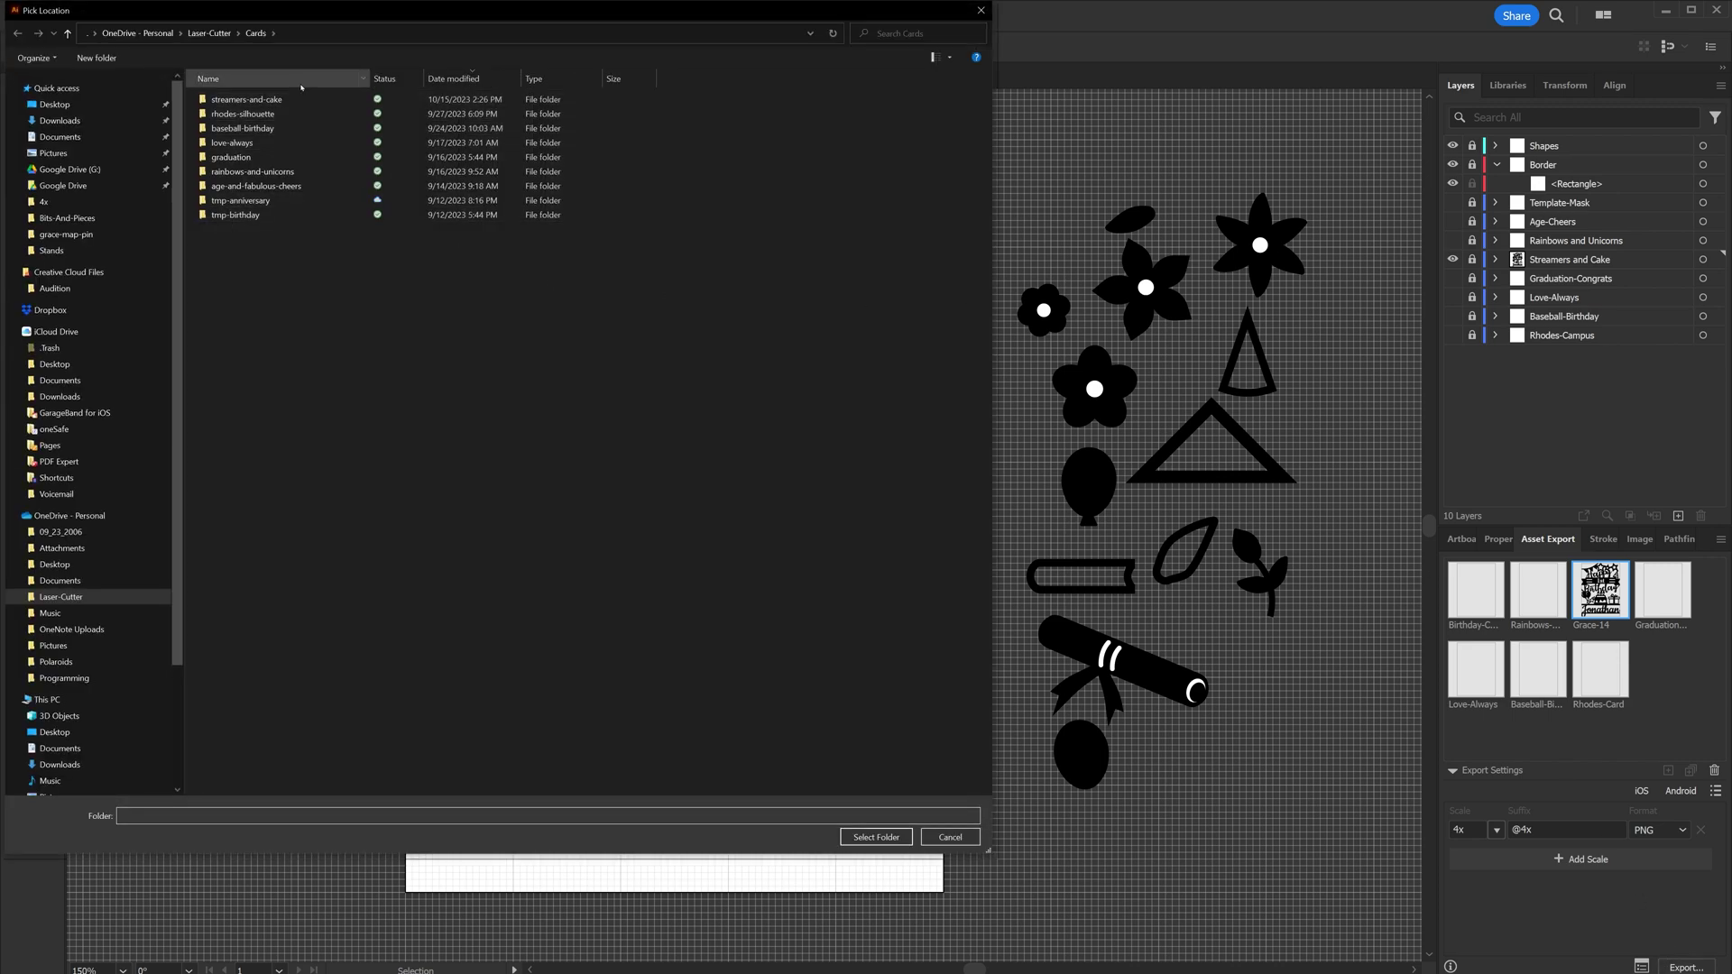
double_click(271, 100)
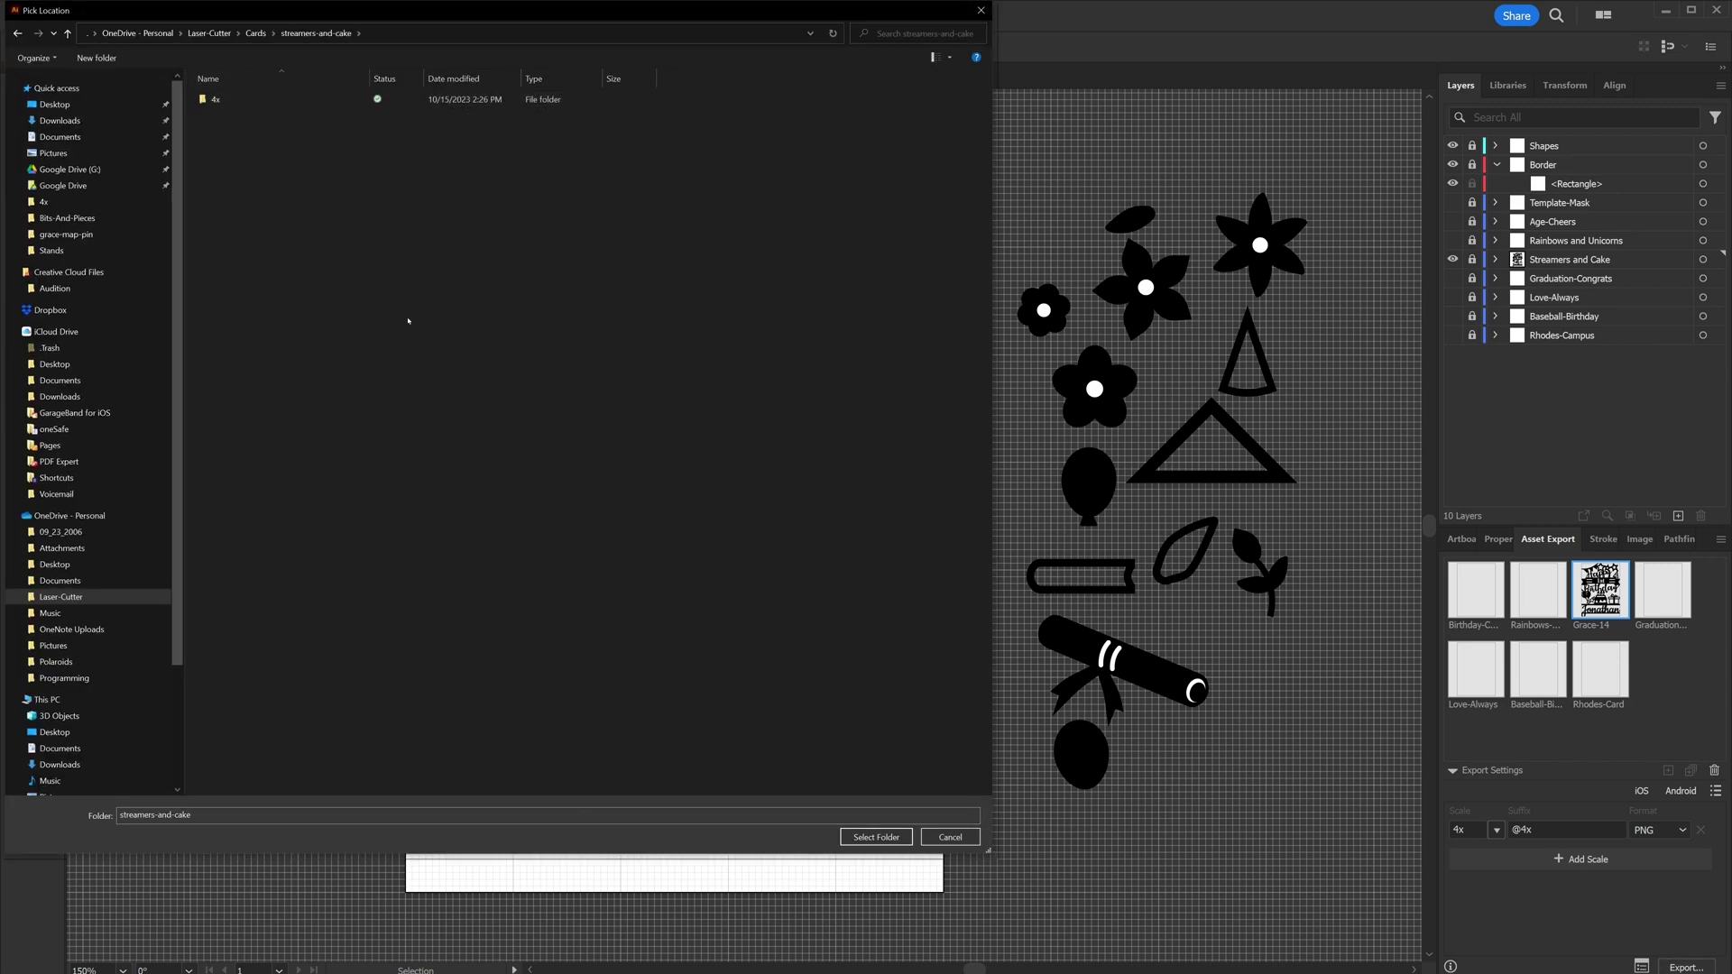
left_click(876, 837)
Rename the Streamers and Cake export asset to the new recipient's first name followed by "-1st"
double_click(1605, 626)
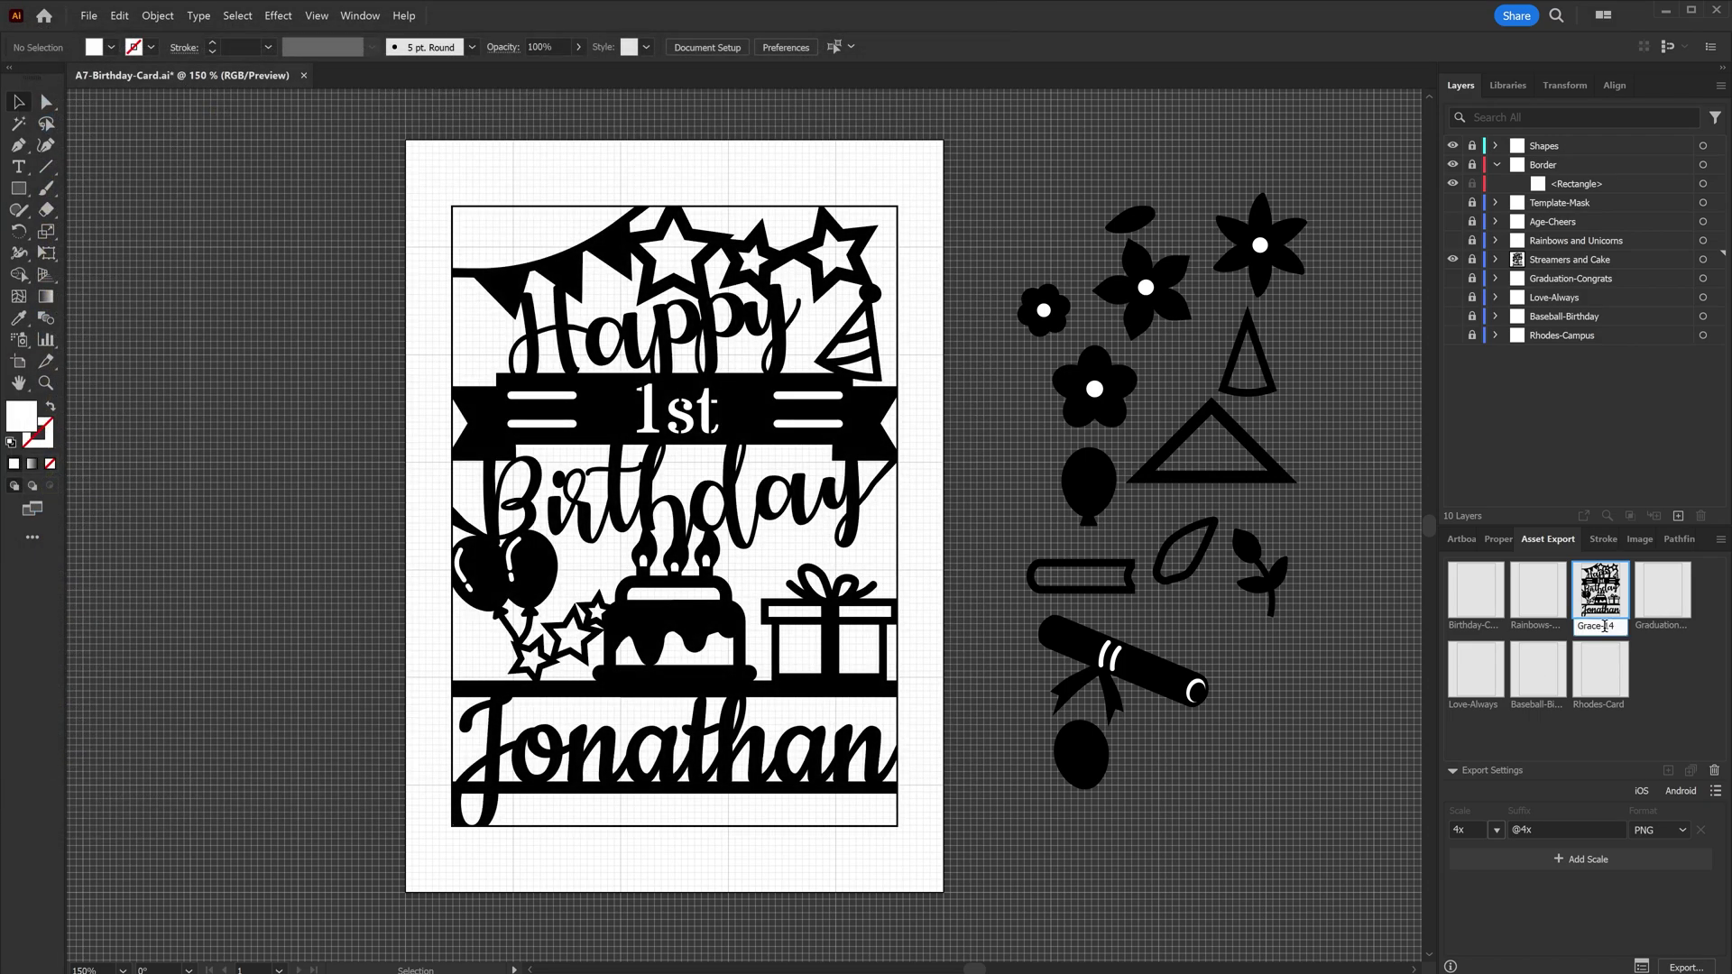
key("BackSpace")
key("BackSpace")
key("BackSpace")
key("BackSpace")
key("BackSpace")
key("BackSpace")
type("Jonathan-1st")
key("Return")
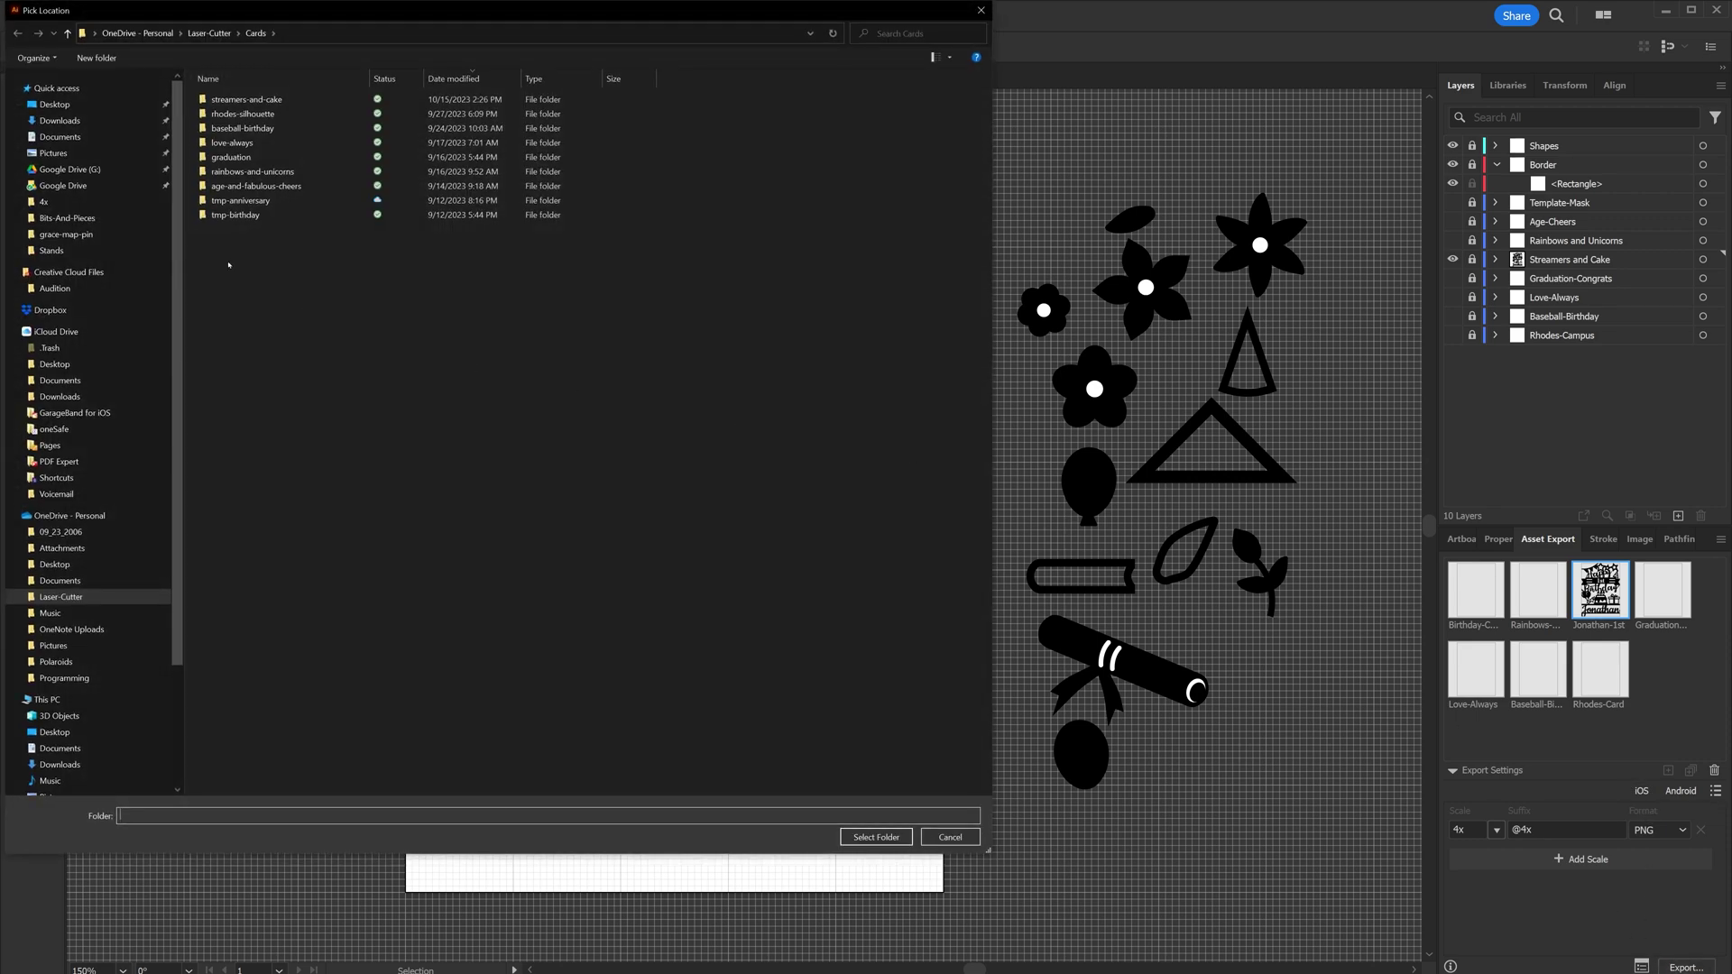
Export the renamed card asset to the streamers-and-cake folder
double_click(236, 99)
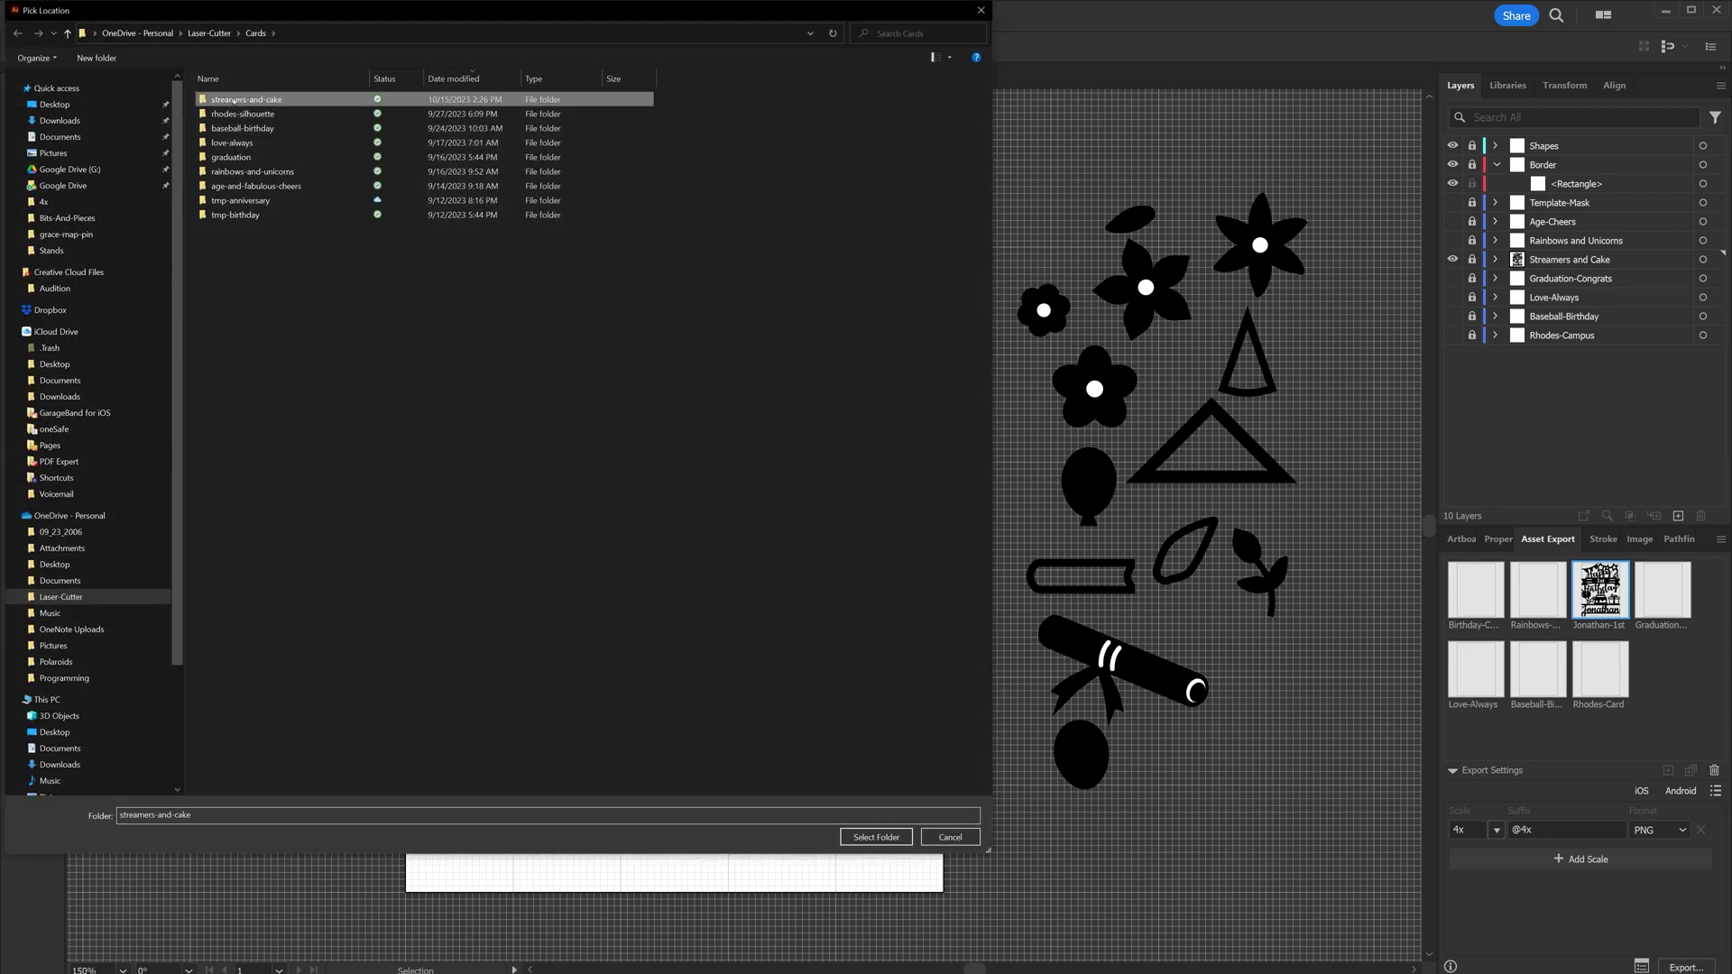
left_click(855, 838)
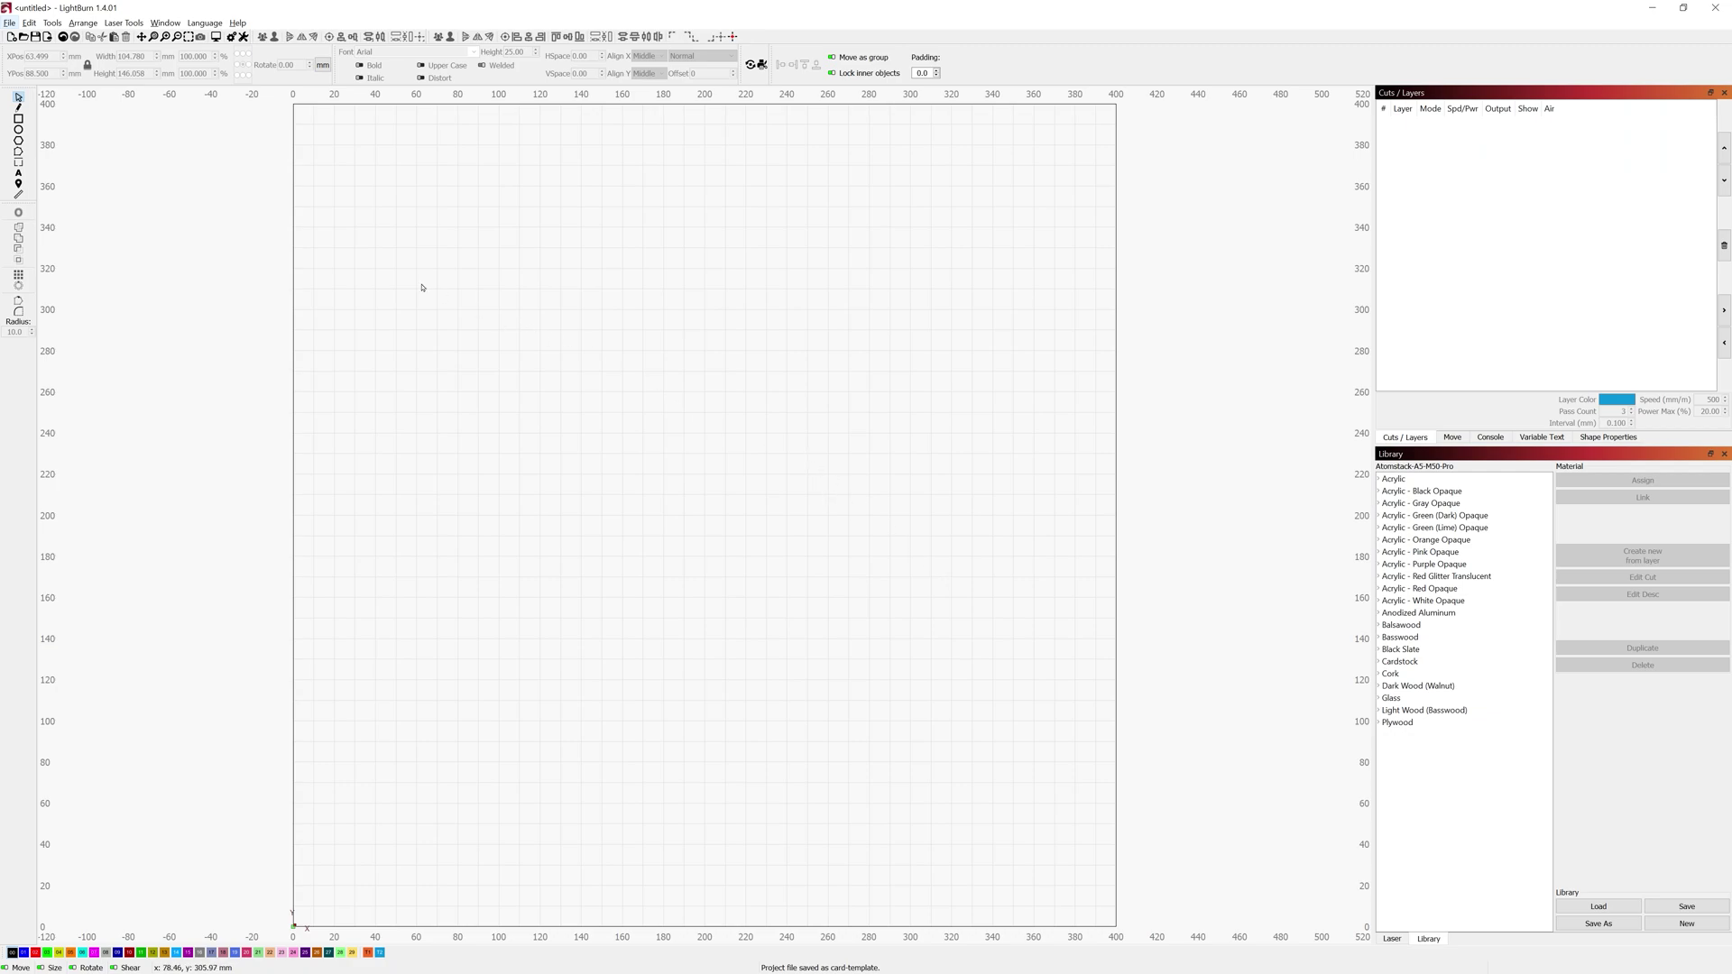
Switch to LightBurn and open the recent project card-template.lbrn2
left_click(10, 23)
mouse_move(55, 73)
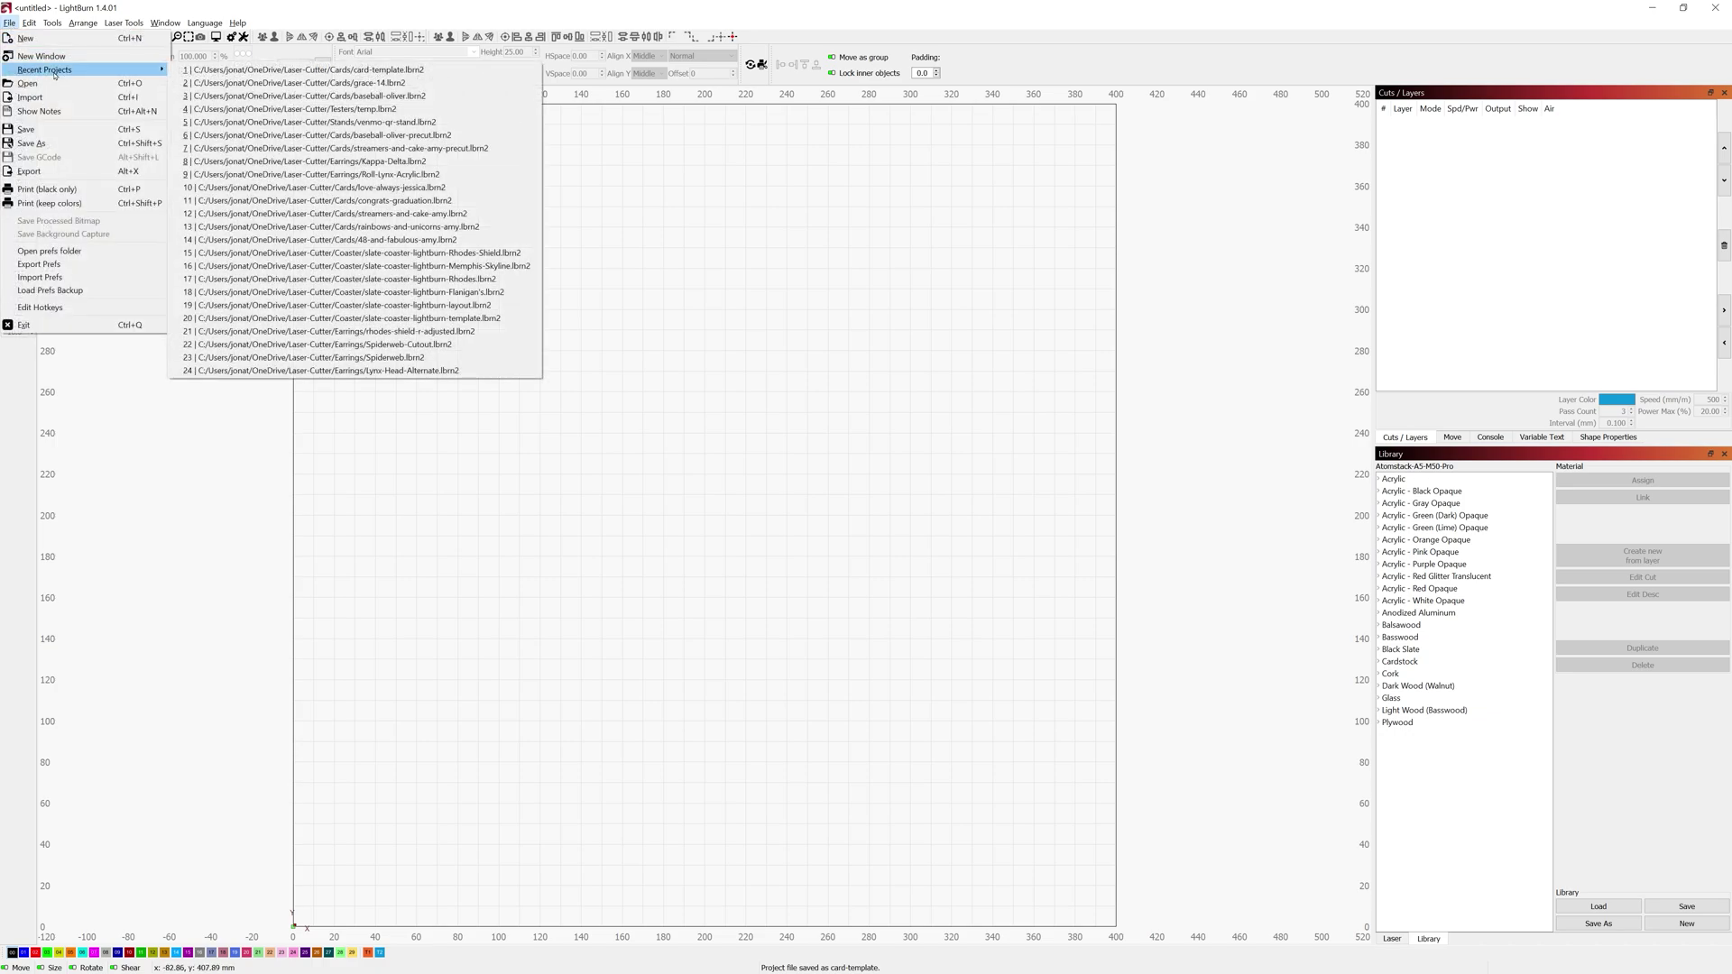
left_click(234, 70)
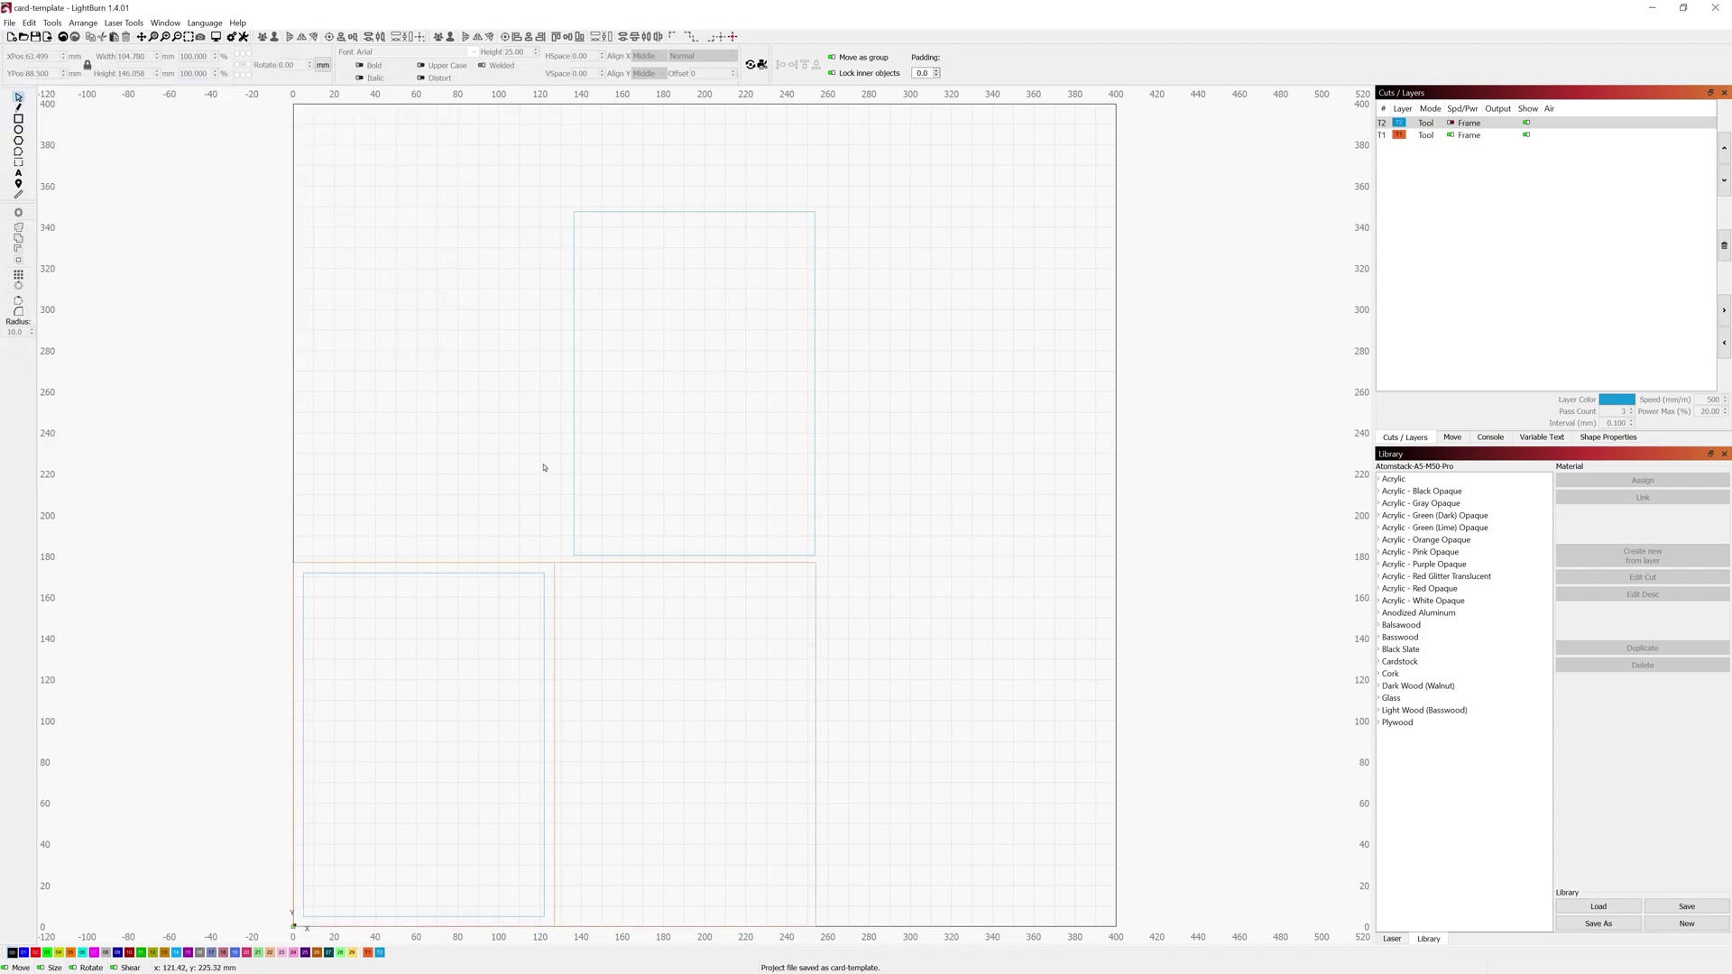
Examine the template's upper blue frame, outer card rectangle and inner front-panel frame by selecting each one in turn
left_click(574, 377)
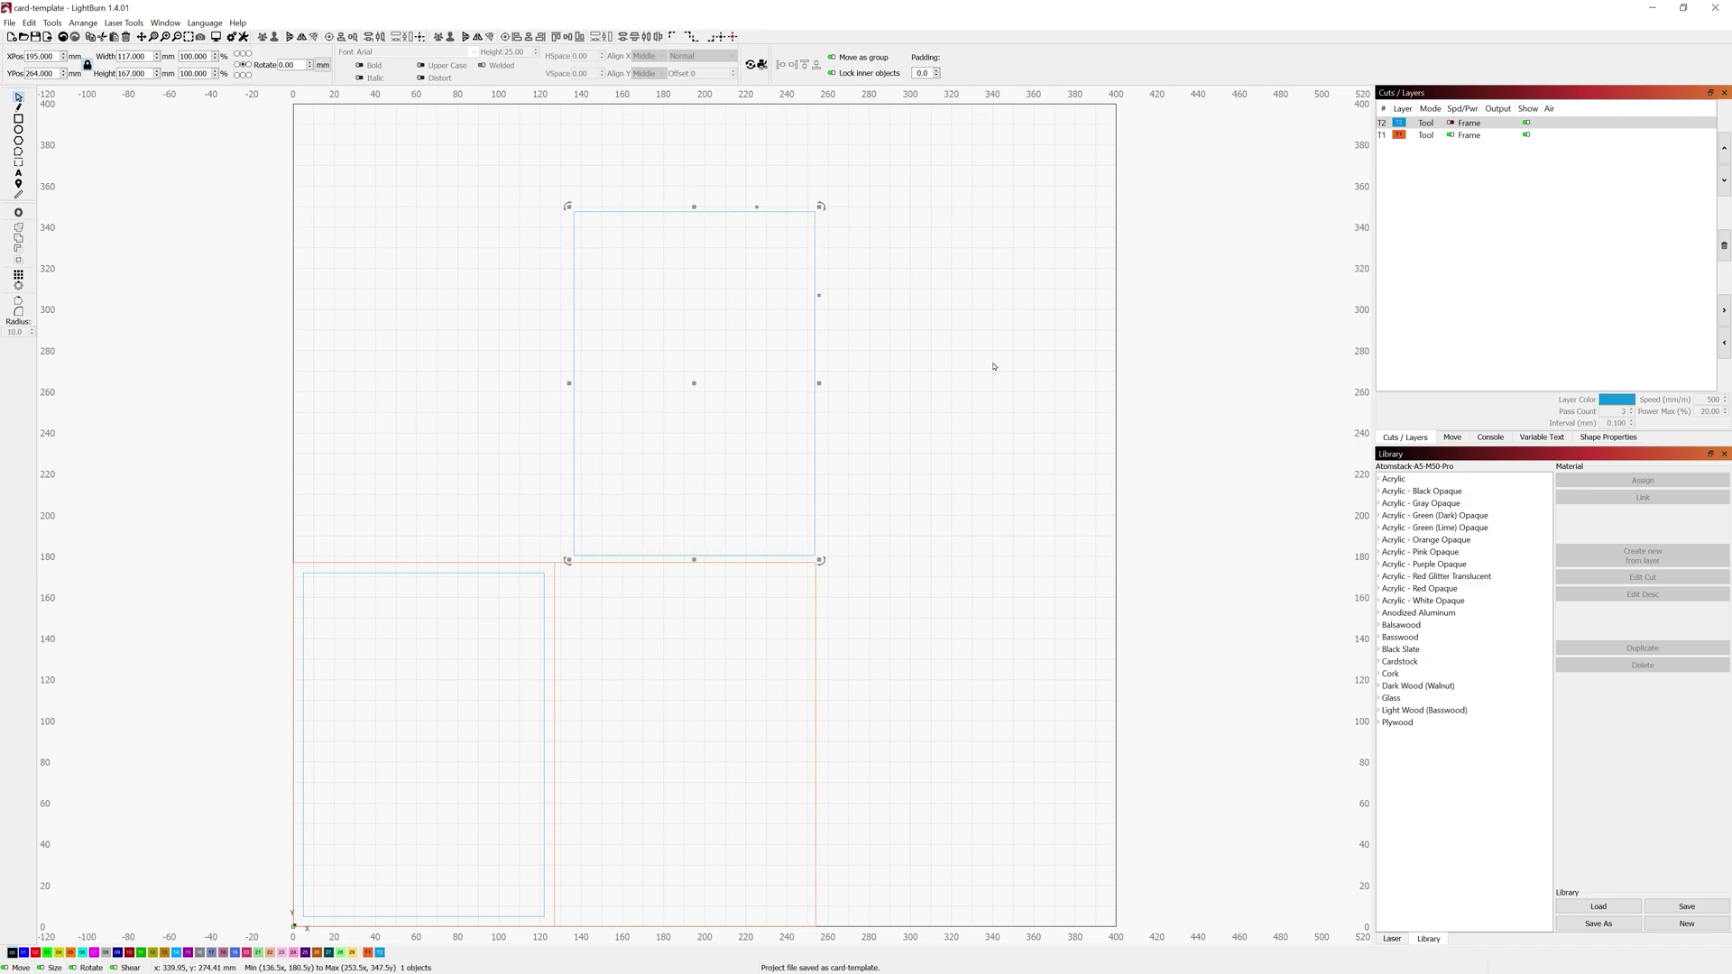
left_click(993, 366)
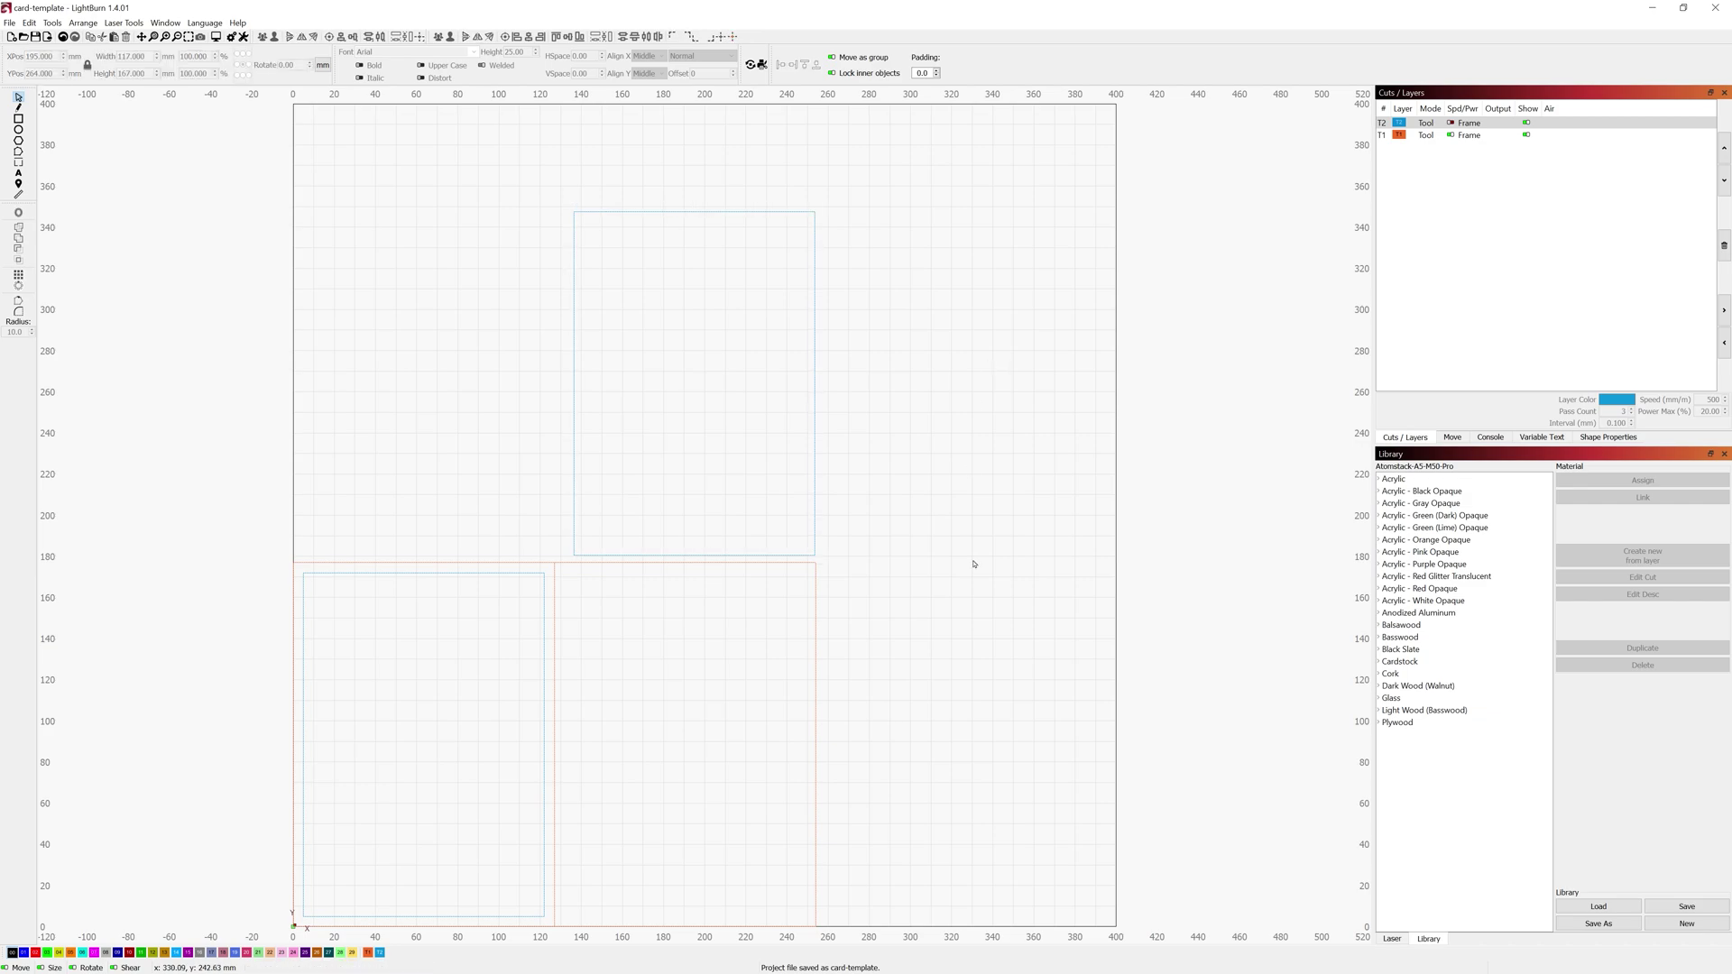
left_click(815, 647)
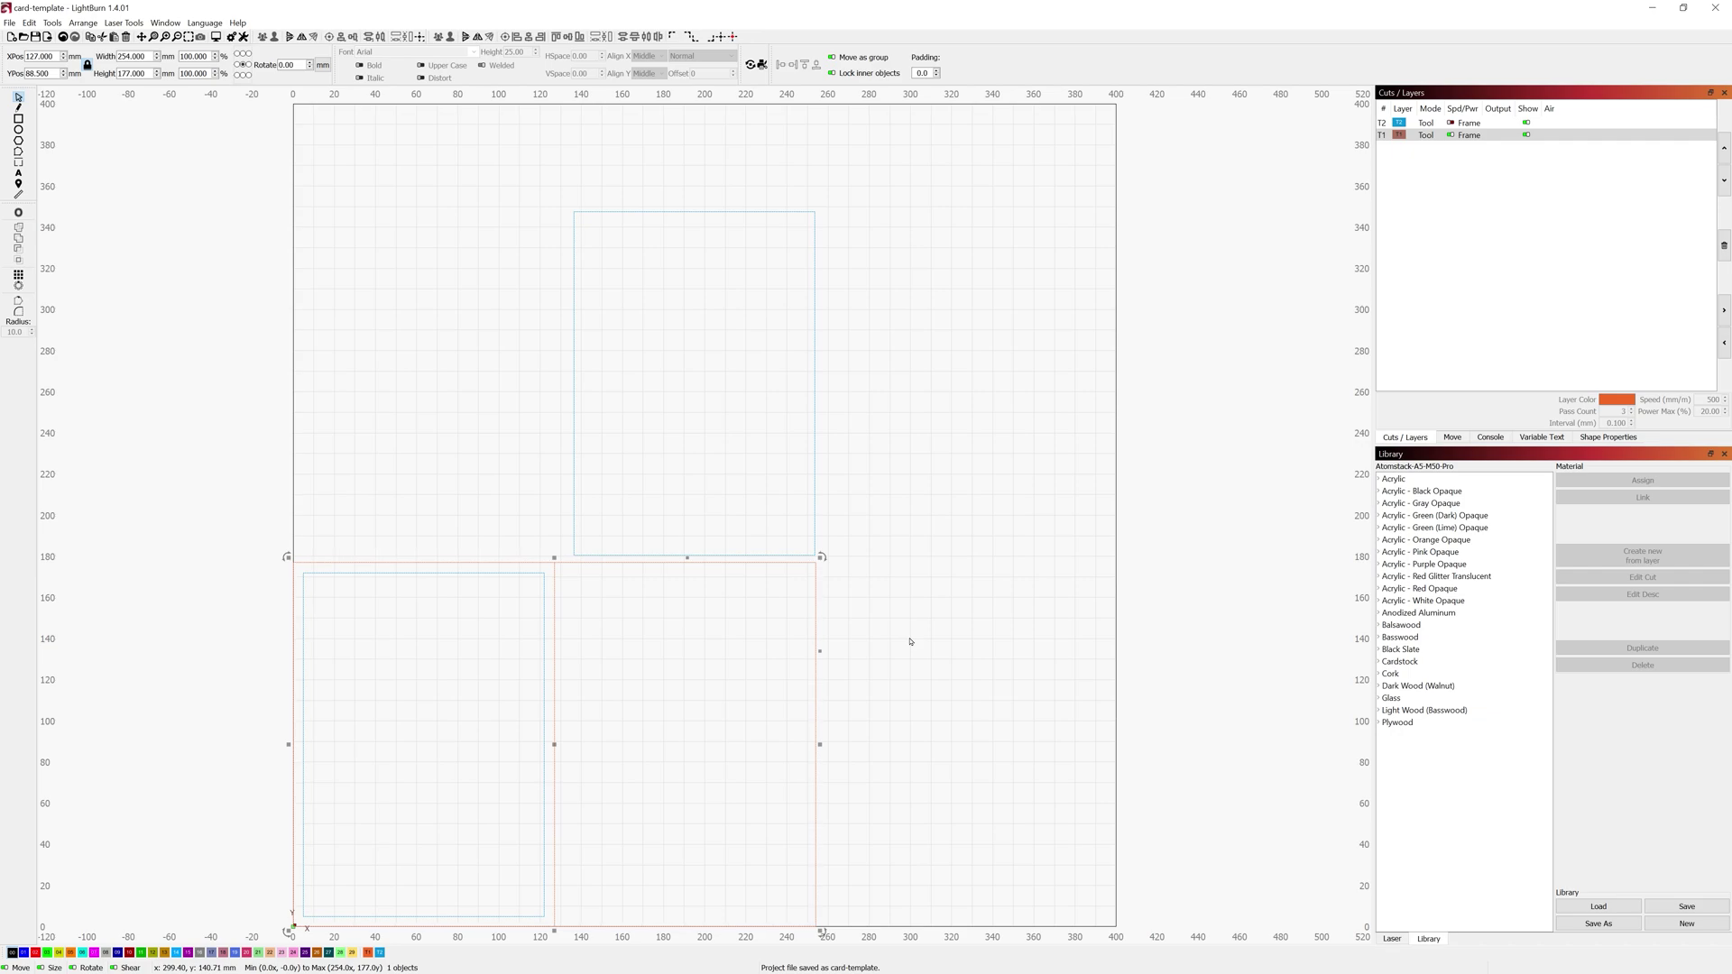
left_click(544, 600)
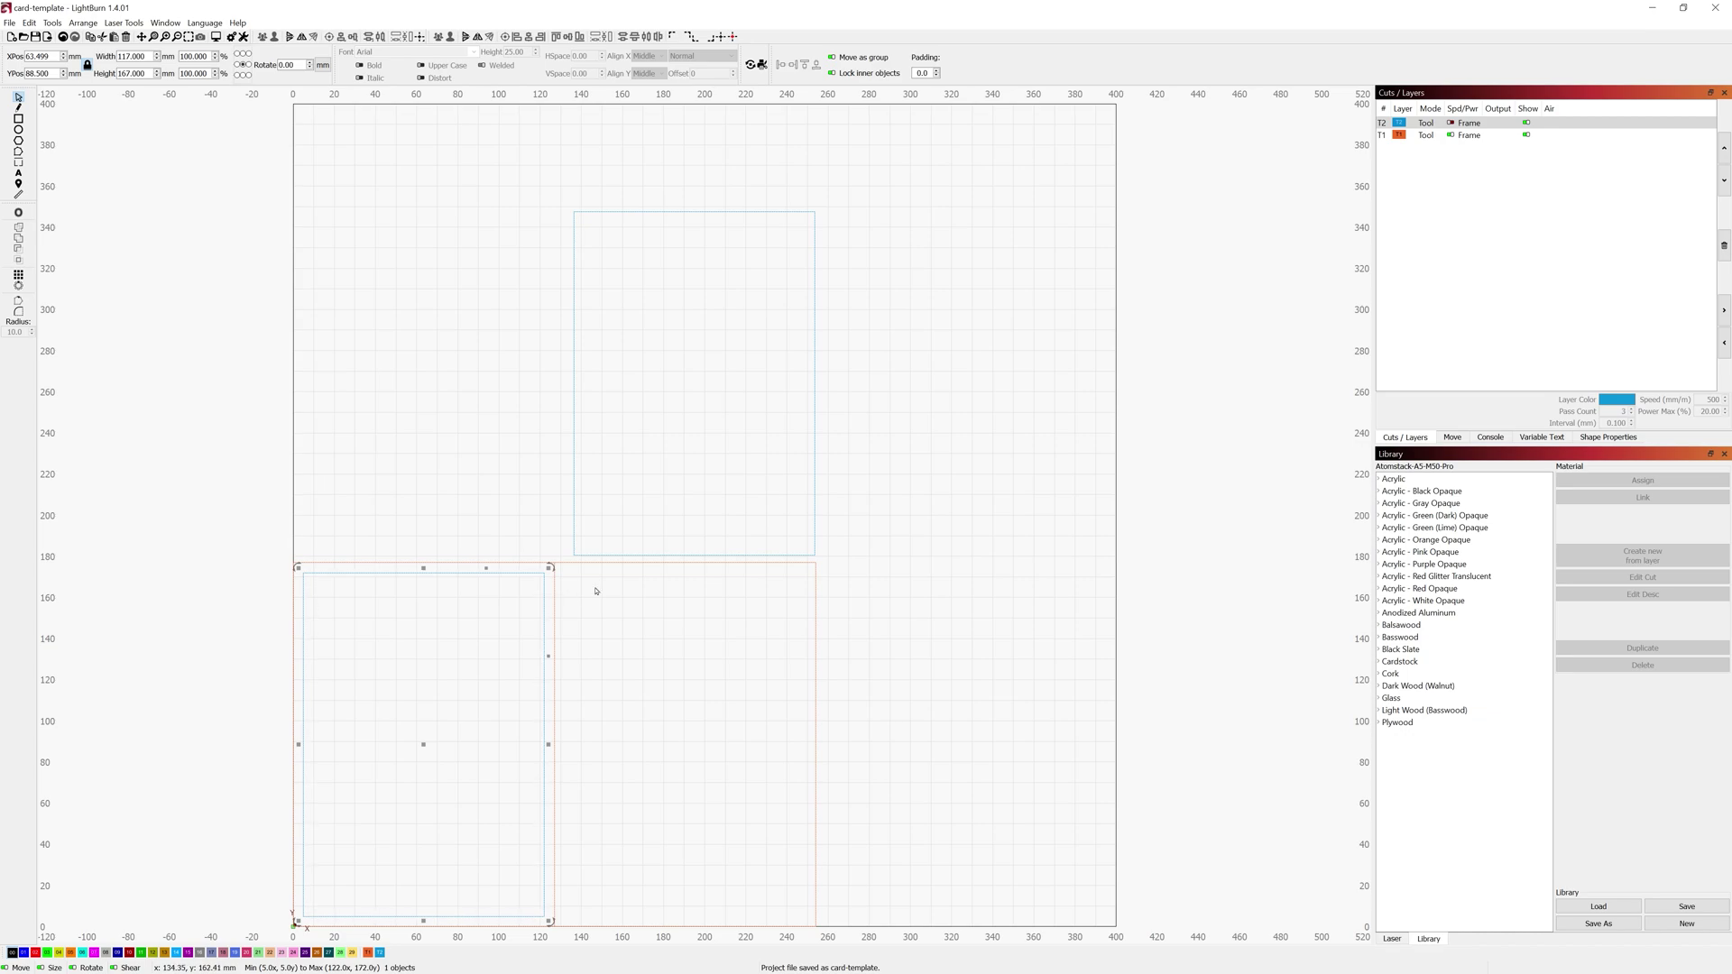
left_click(901, 587)
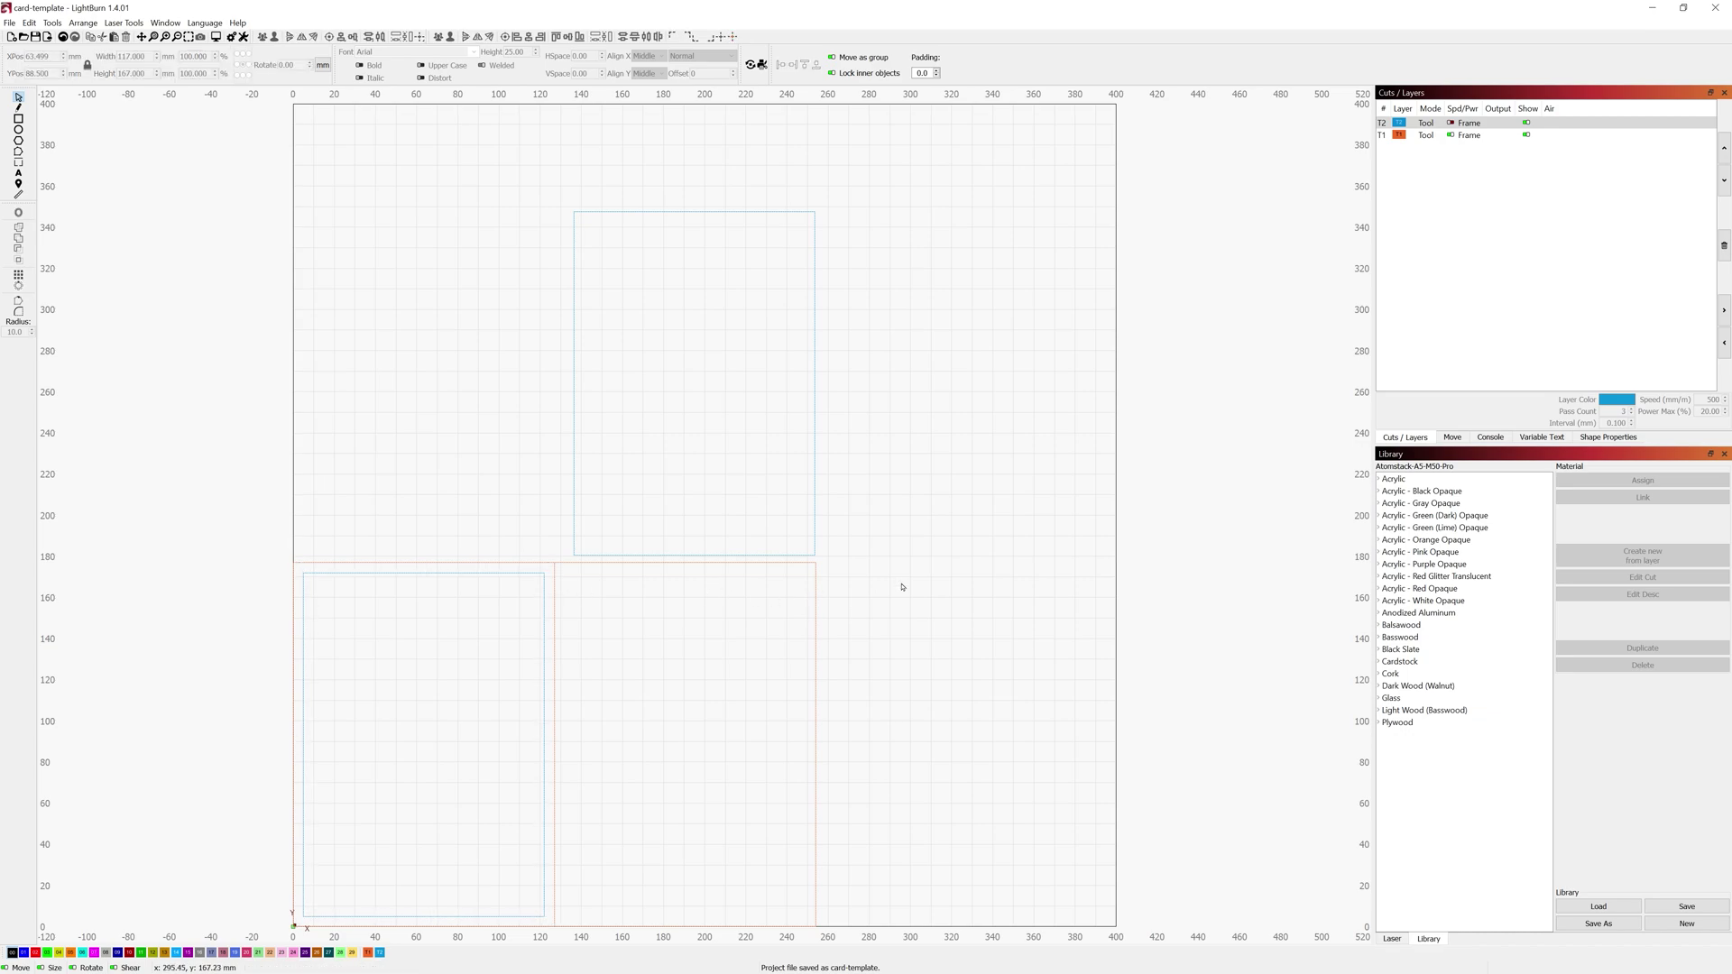
Import the 14th-birthday card PNG from the streamers-and-cake 4x folder and place it beside the frames at about X 331, Y 235 mm
key("ctrl+i")
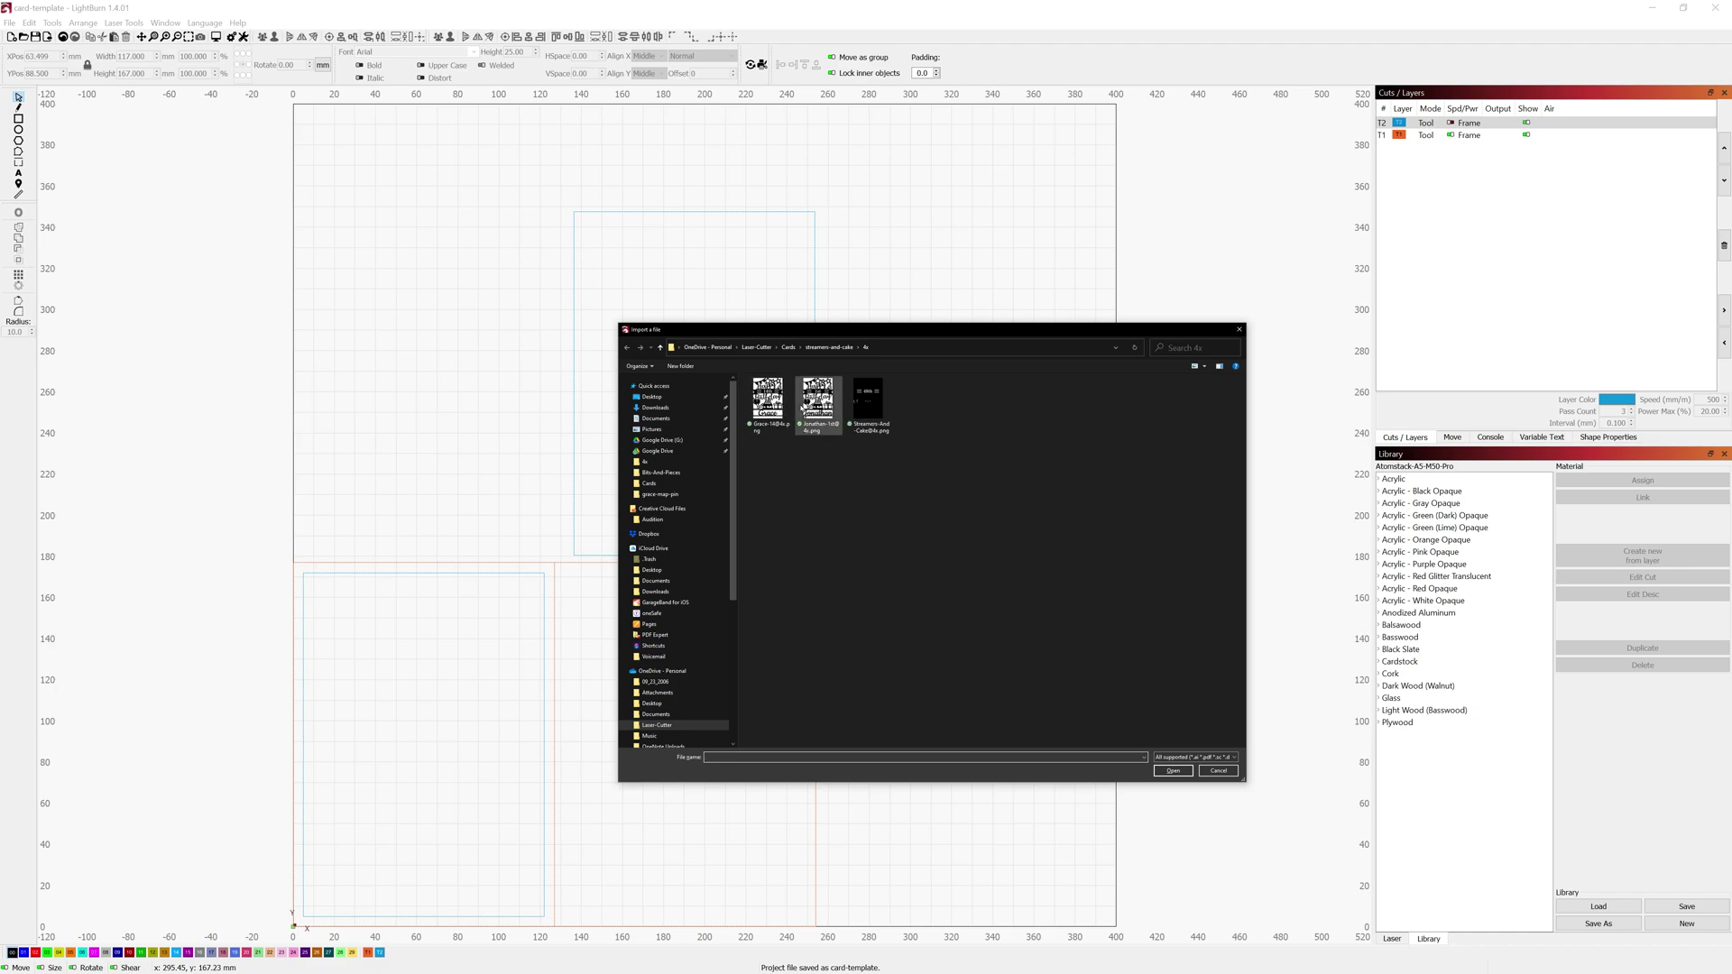
double_click(763, 401)
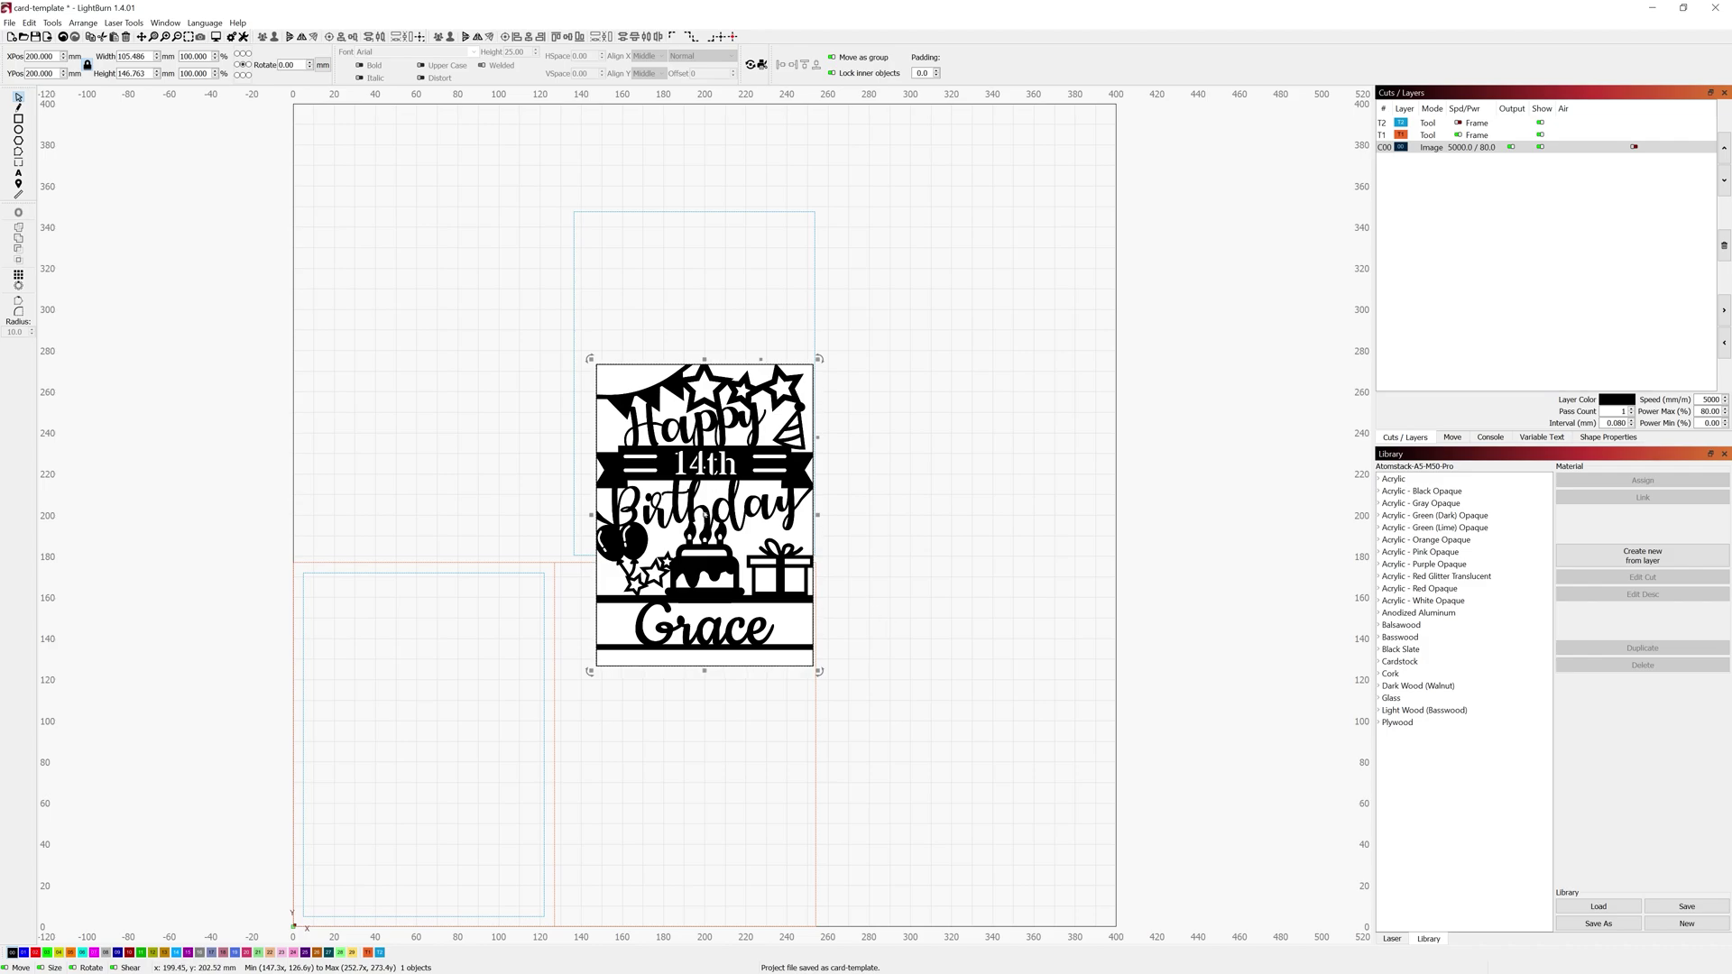
left_click_drag(704, 509, 975, 447)
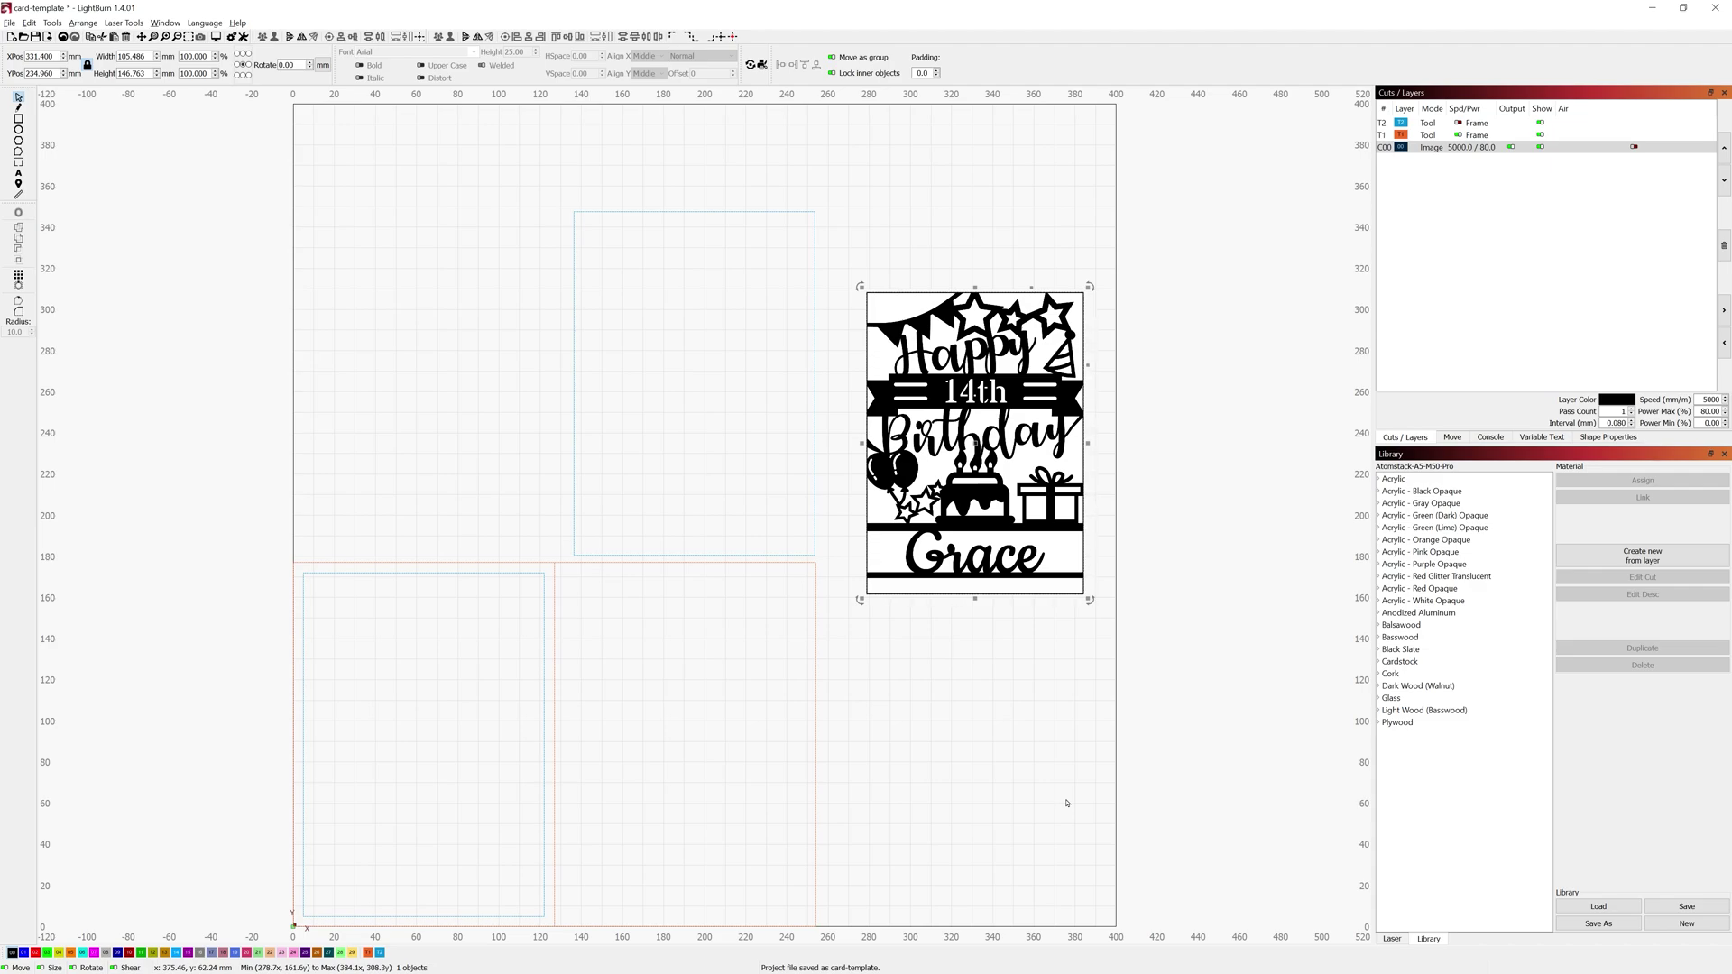
Trace the imported card image with the default trace settings, deleting the source image after the trace
key("alt+t")
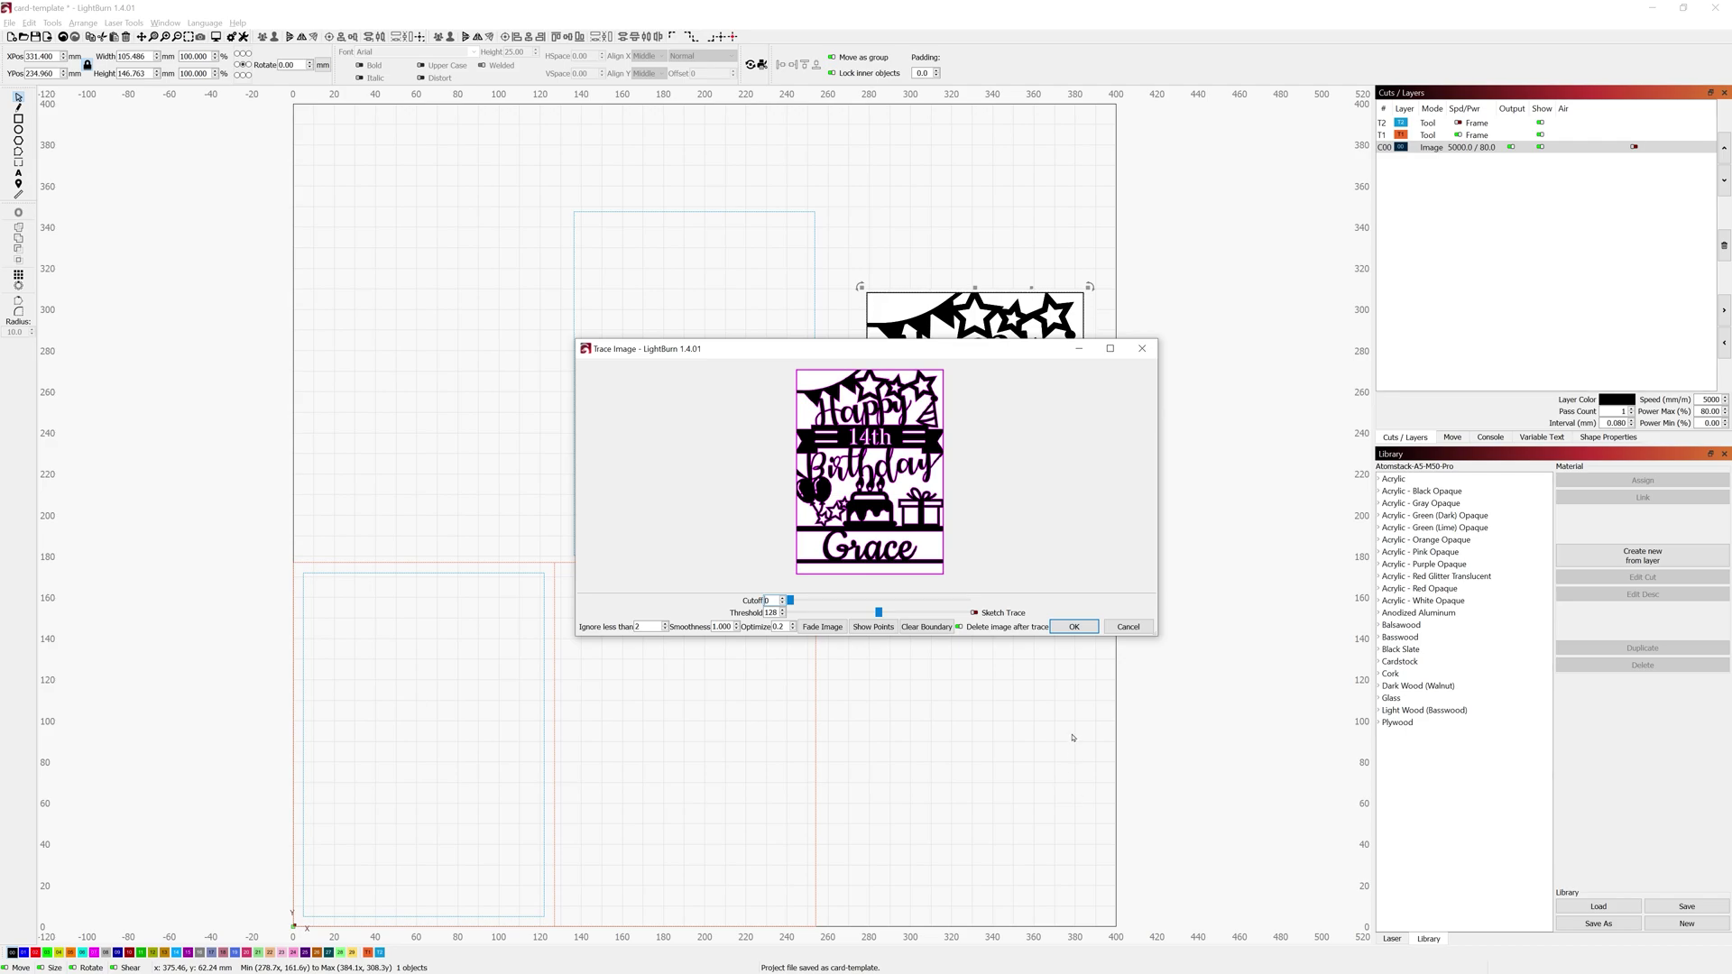
left_click(1074, 627)
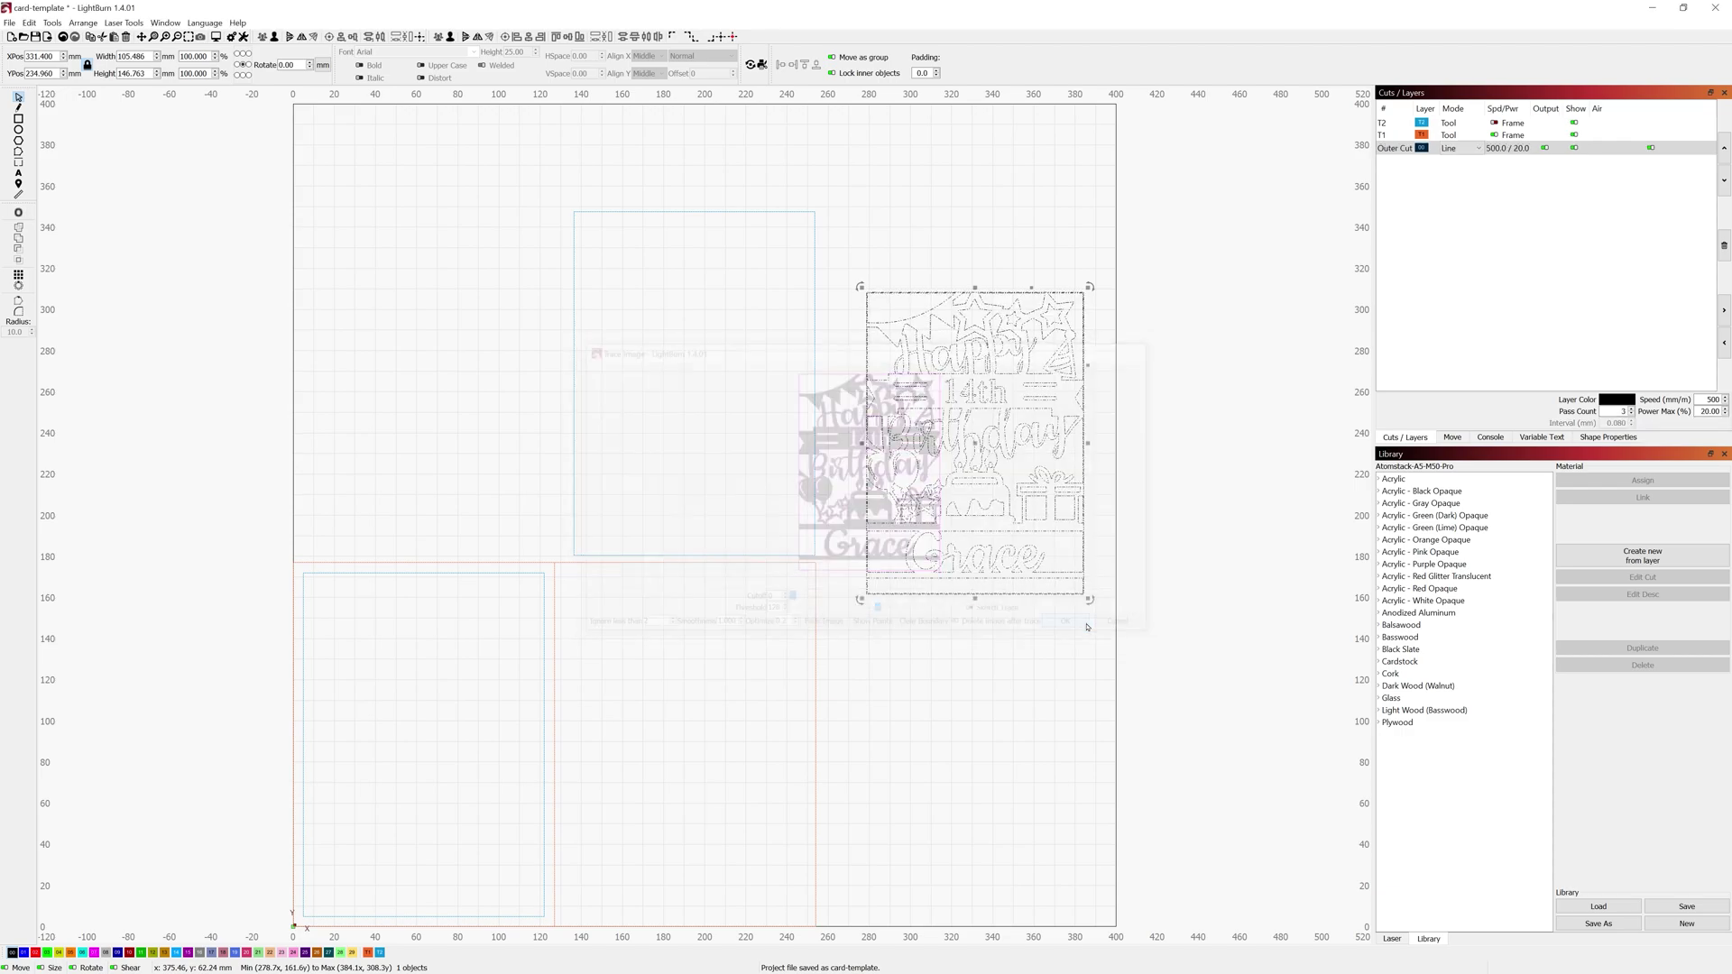
left_click(1026, 717)
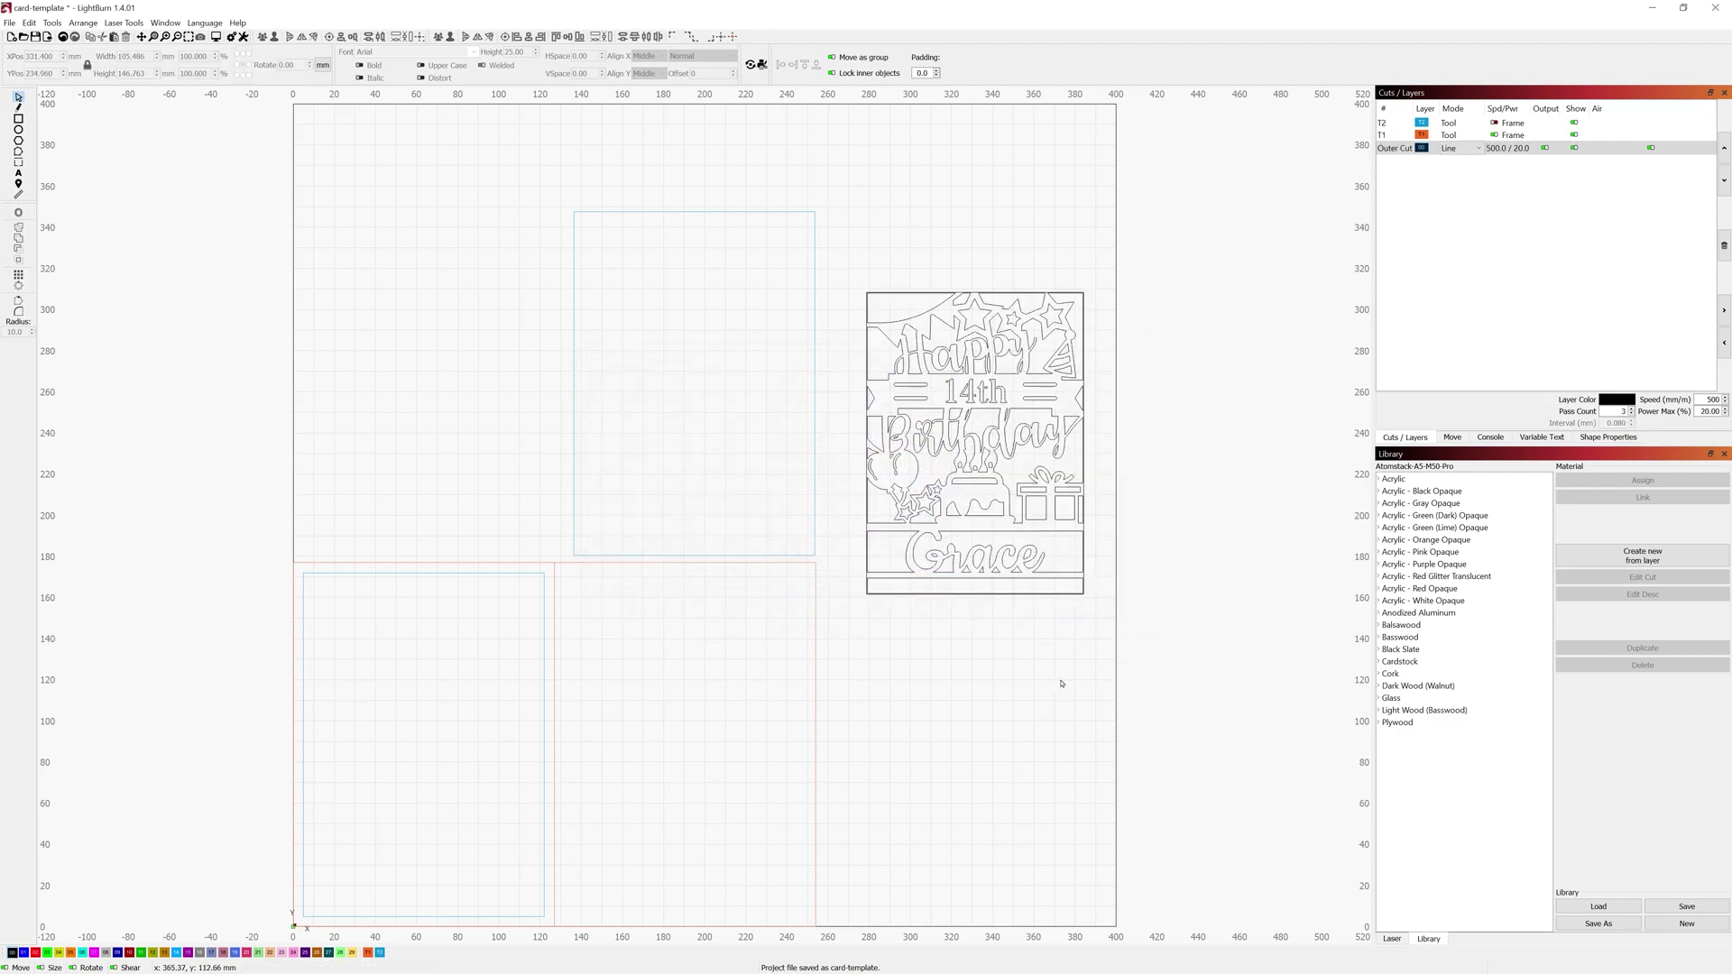
Ungroup the traced card design and delete its outermost border rectangle
left_click_drag(1099, 635, 850, 271)
scroll(933, 415, "up", 2)
scroll(933, 417, "up", 3)
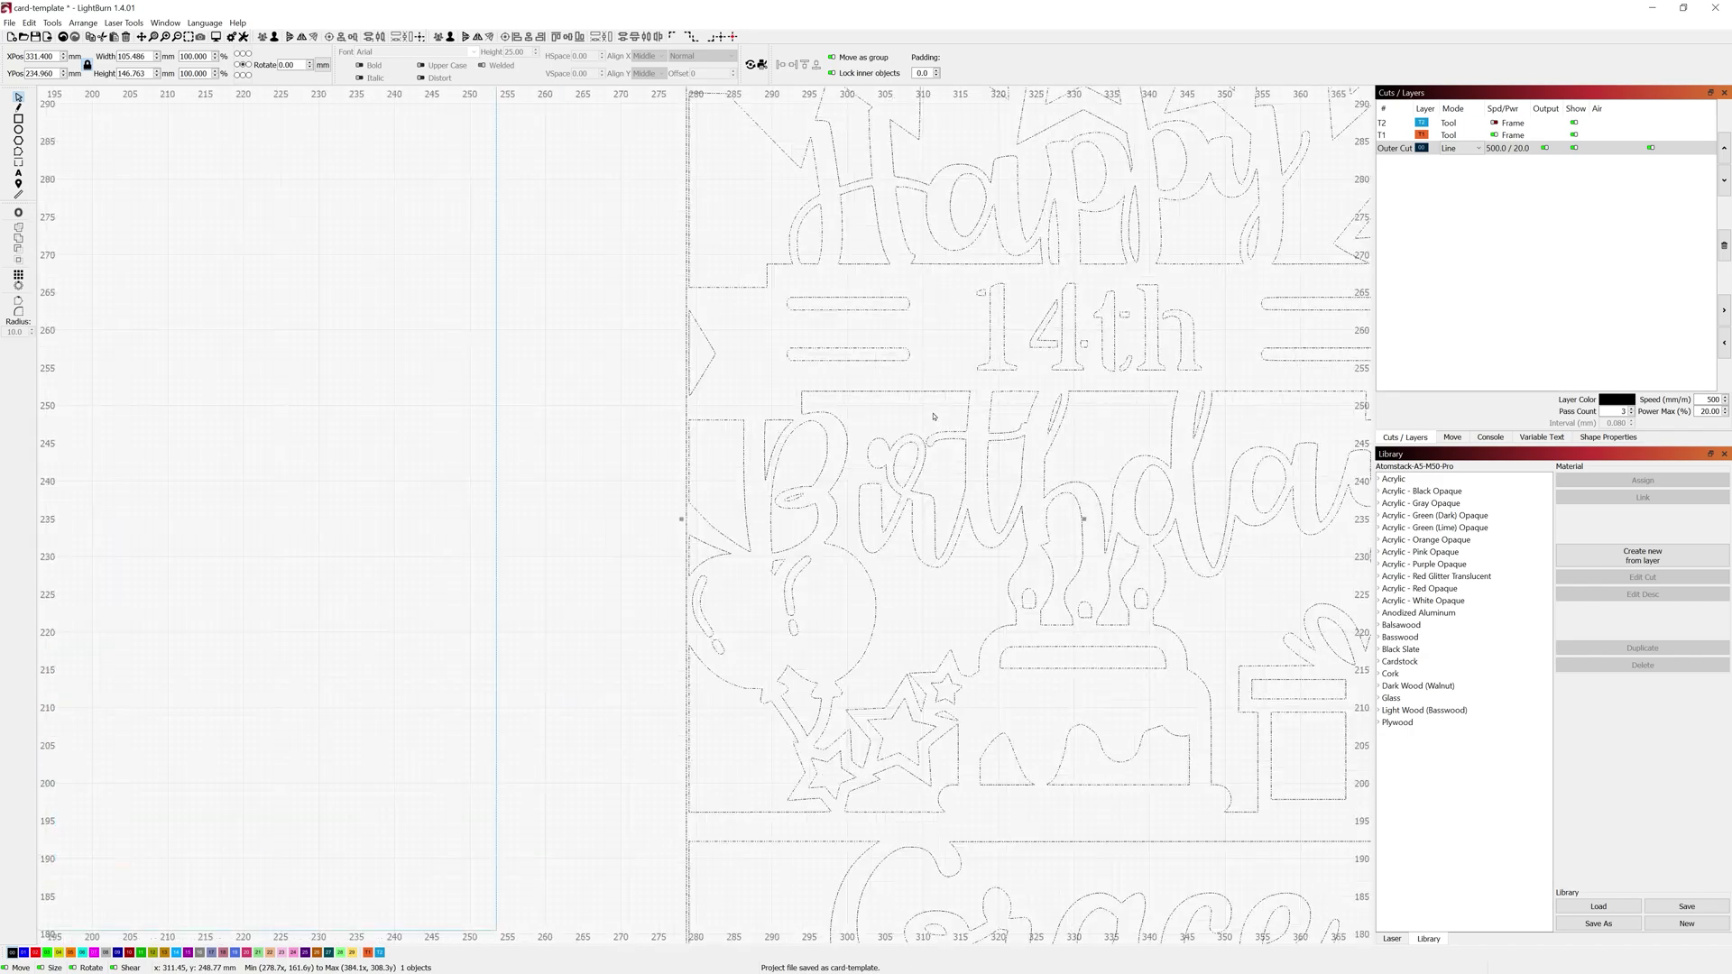
scroll(707, 265, "up", 3)
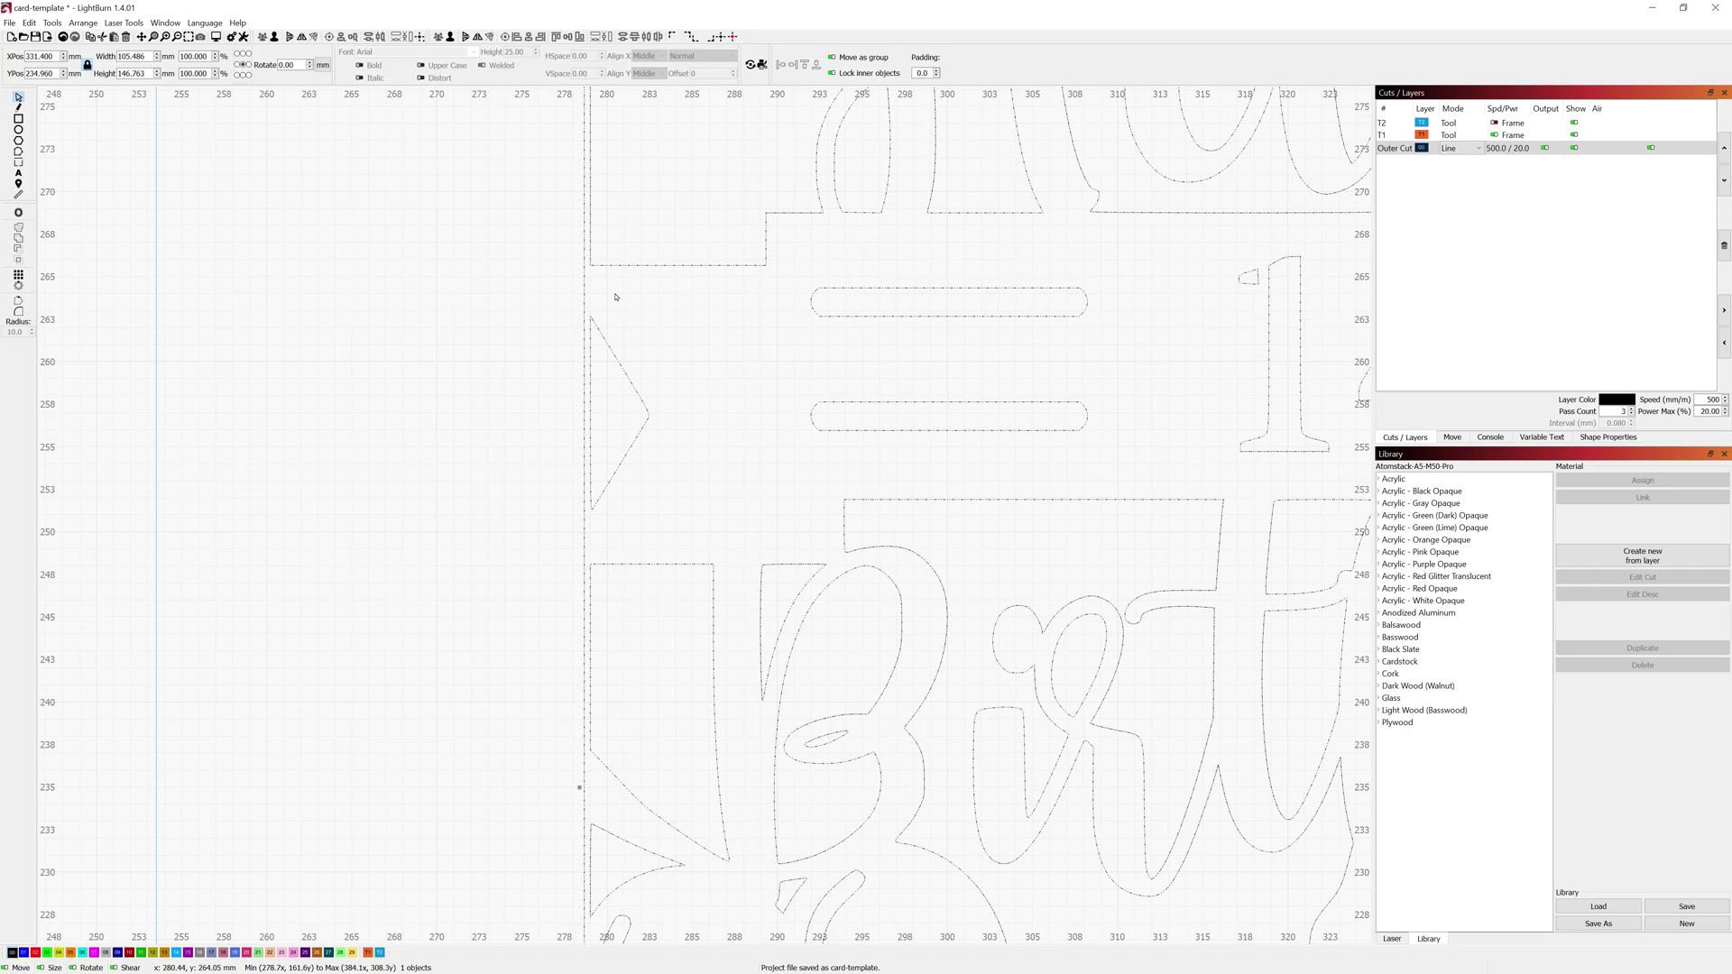
key("ctrl+a")
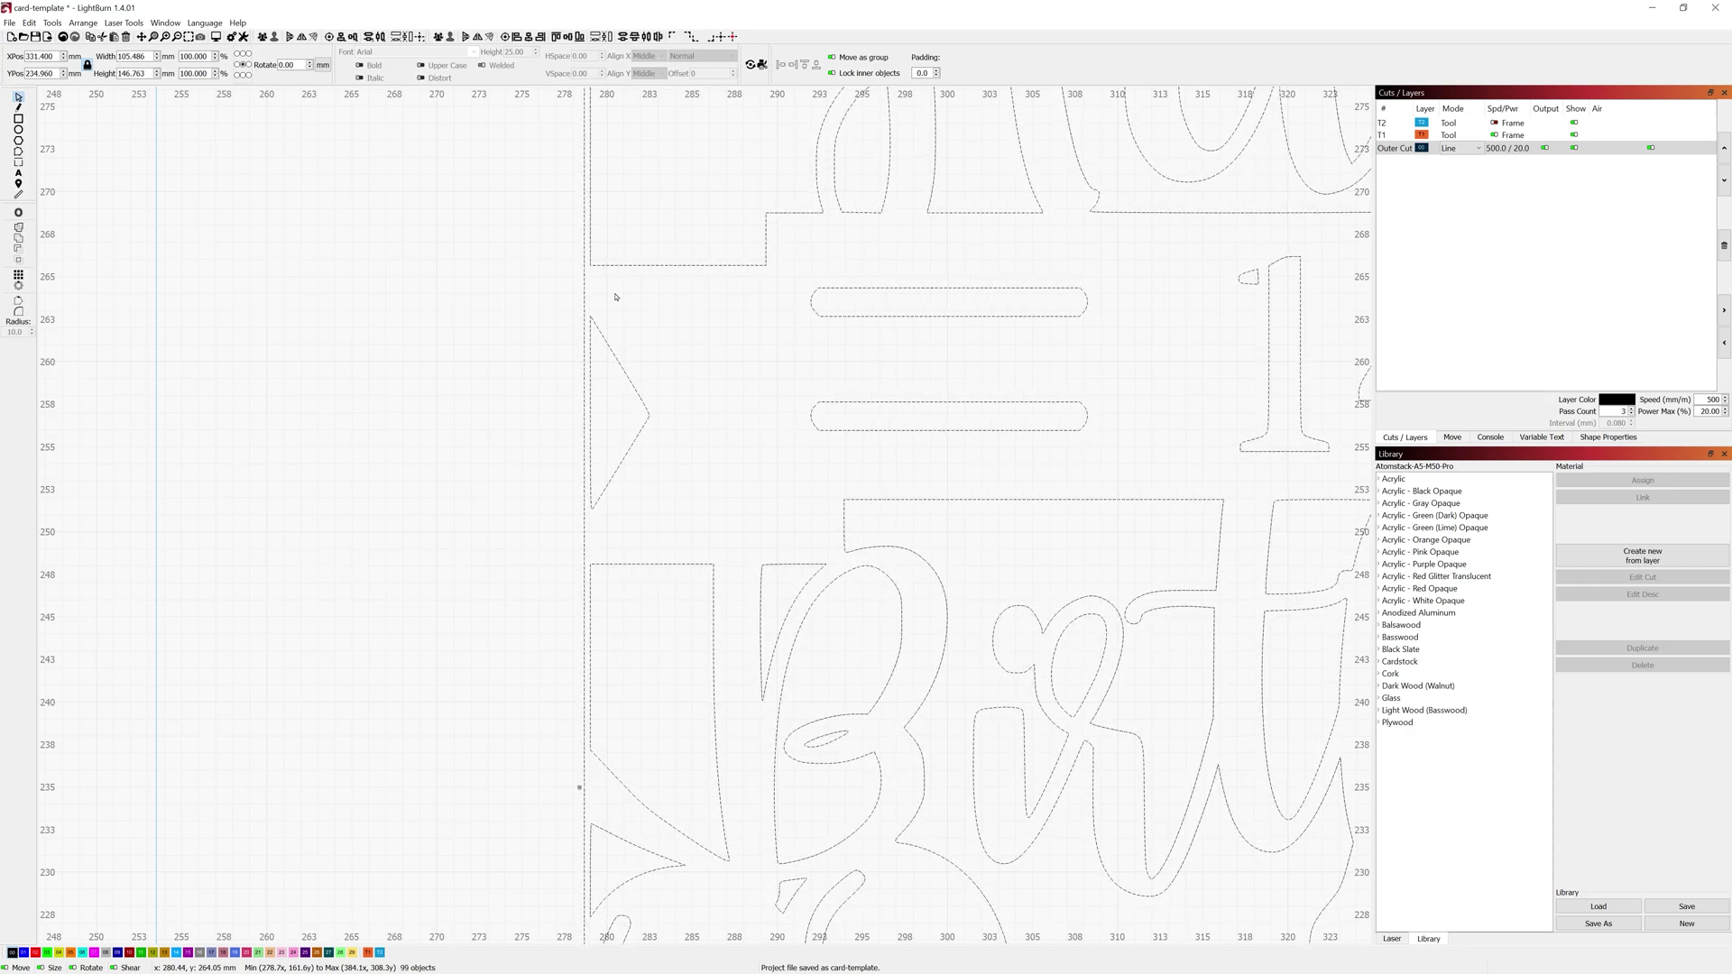
left_click(569, 279)
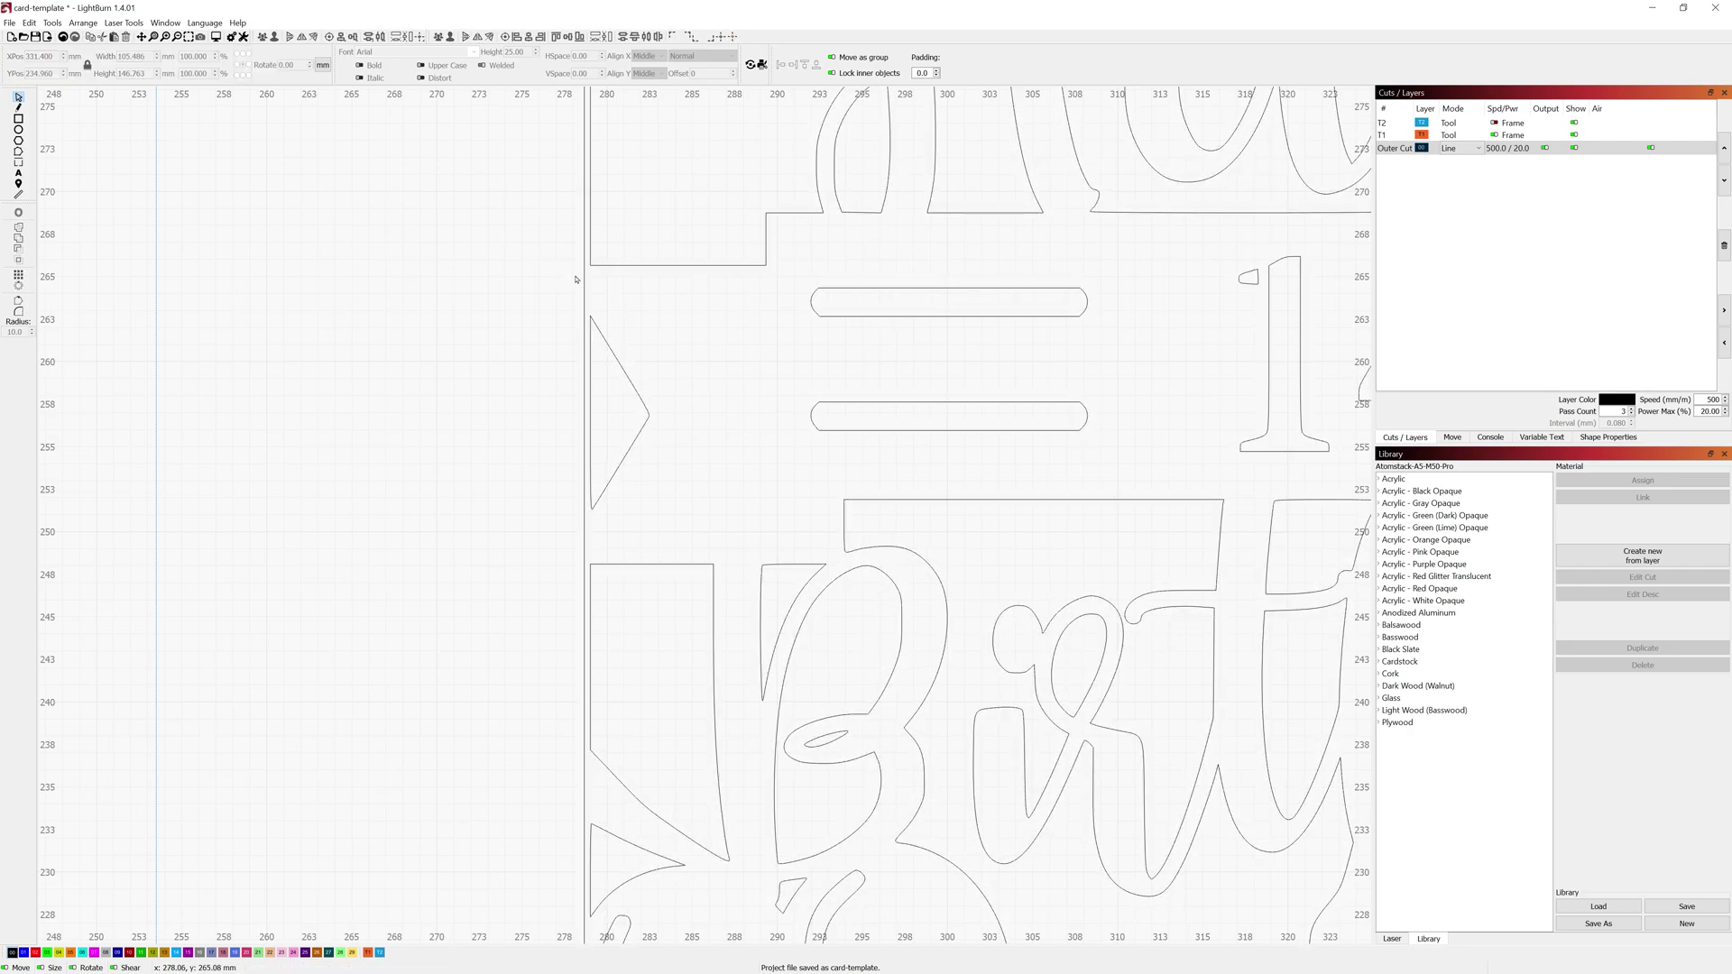
left_click(584, 274)
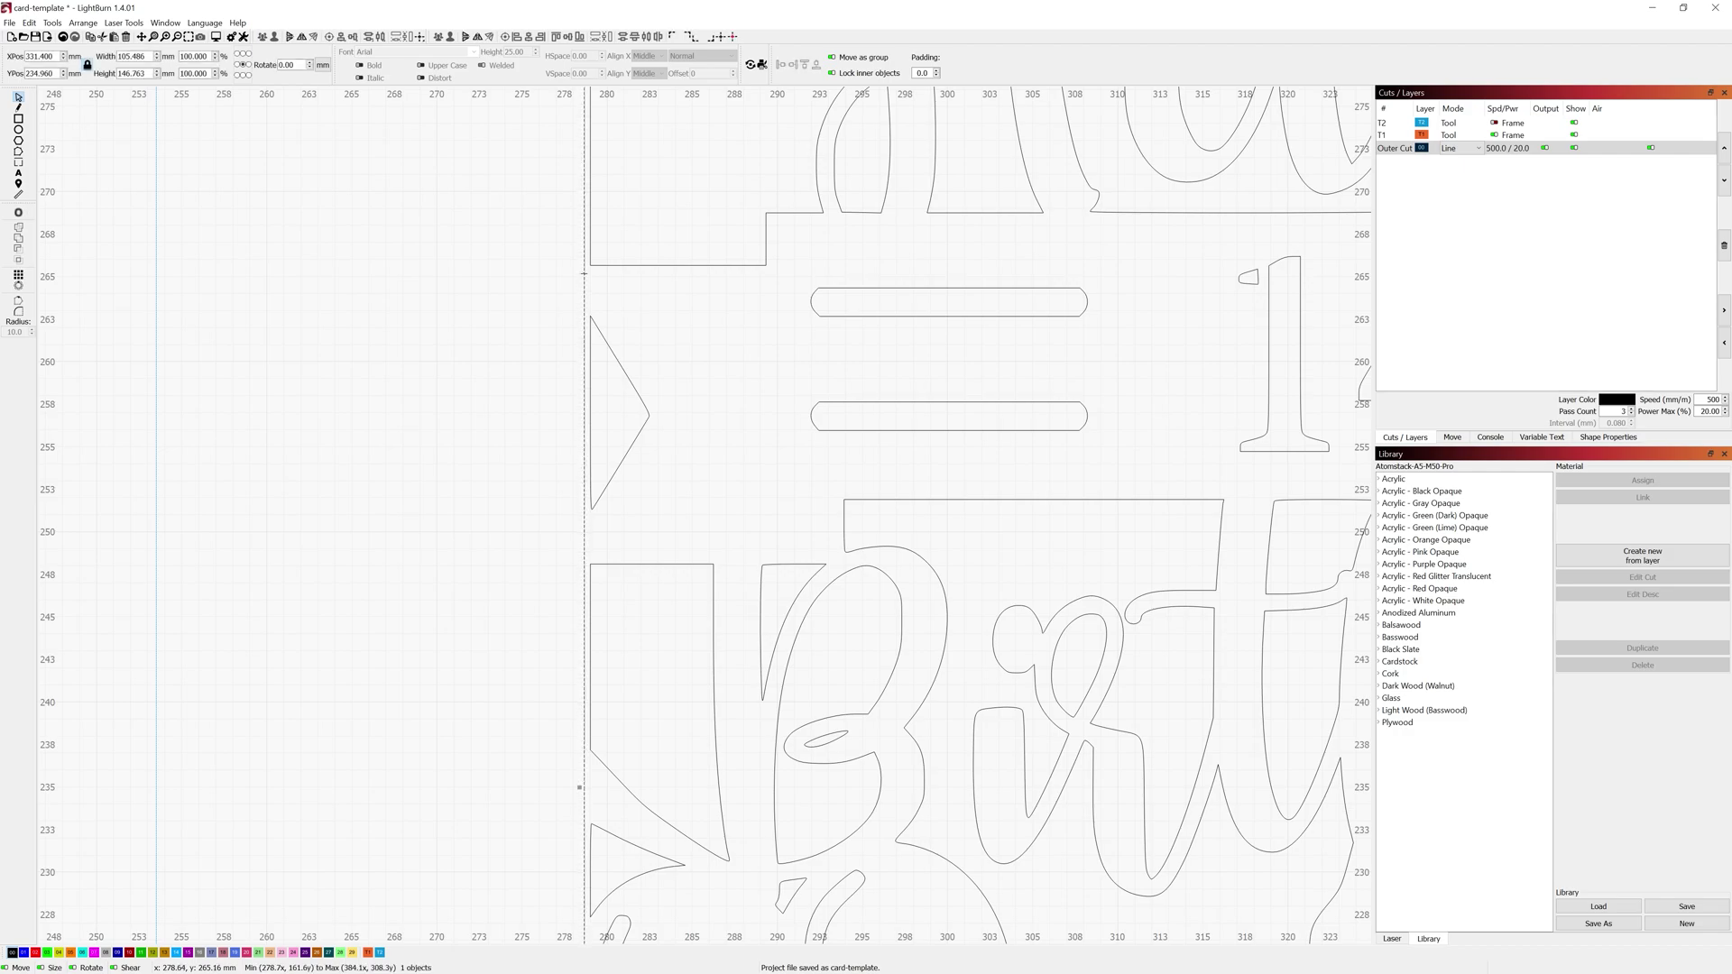
left_click(636, 460)
scroll(638, 464, "down", 5)
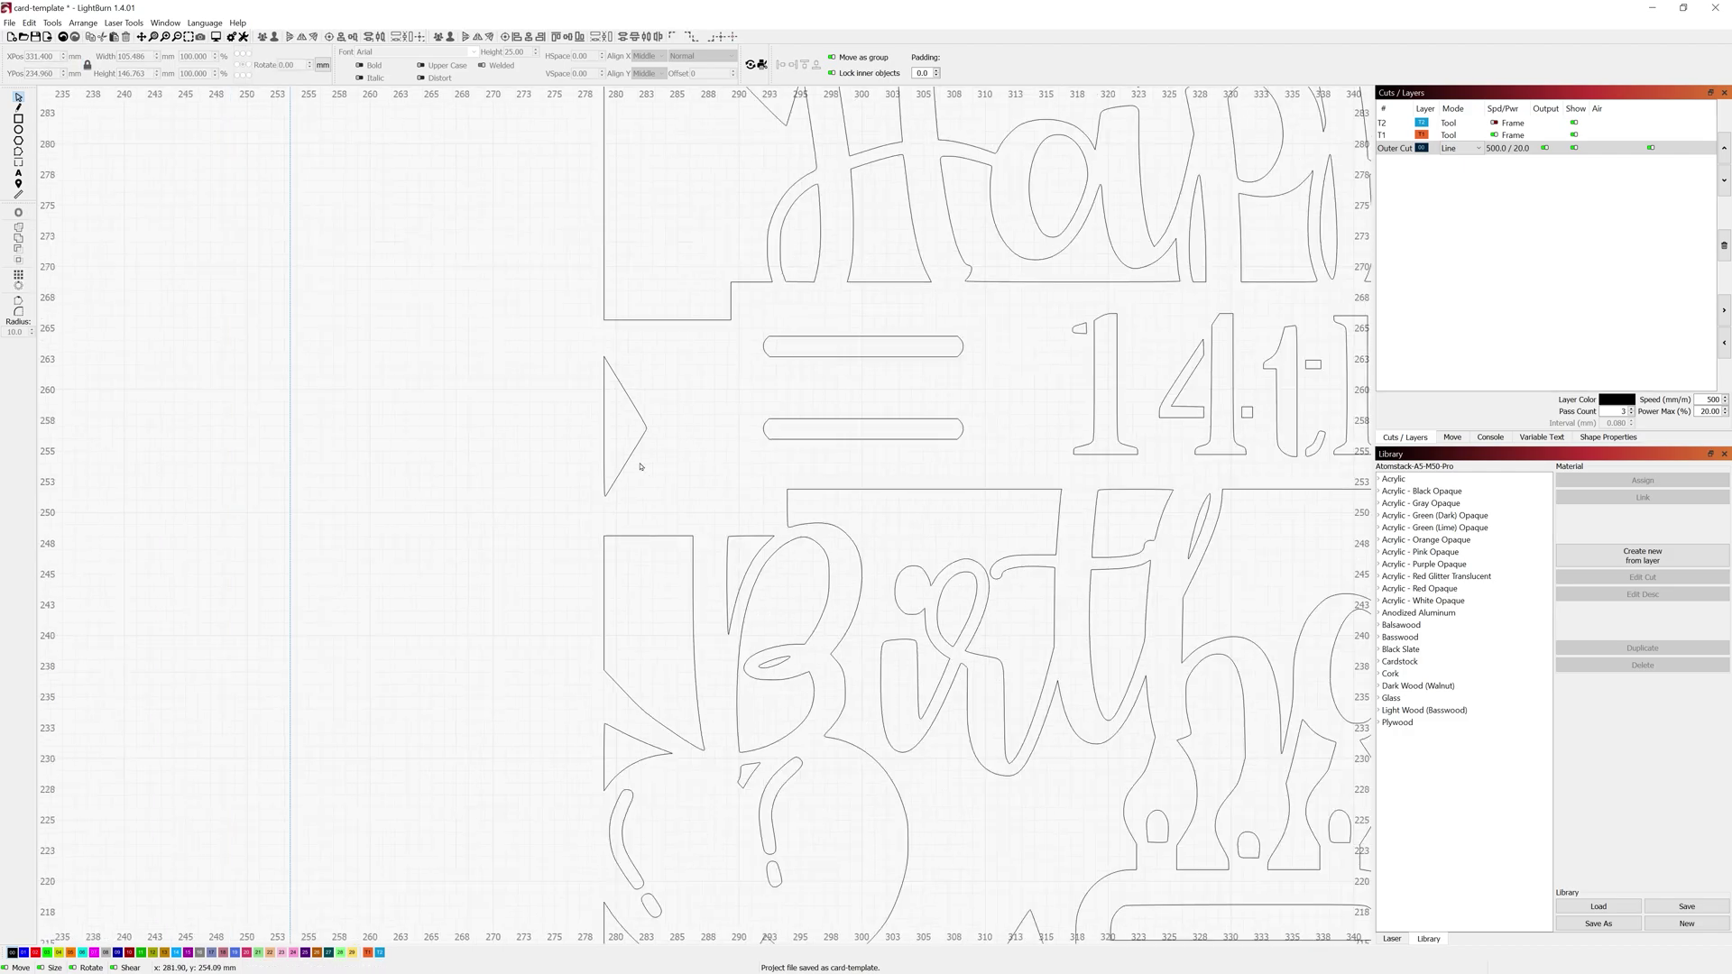
scroll(702, 501, "down", 5)
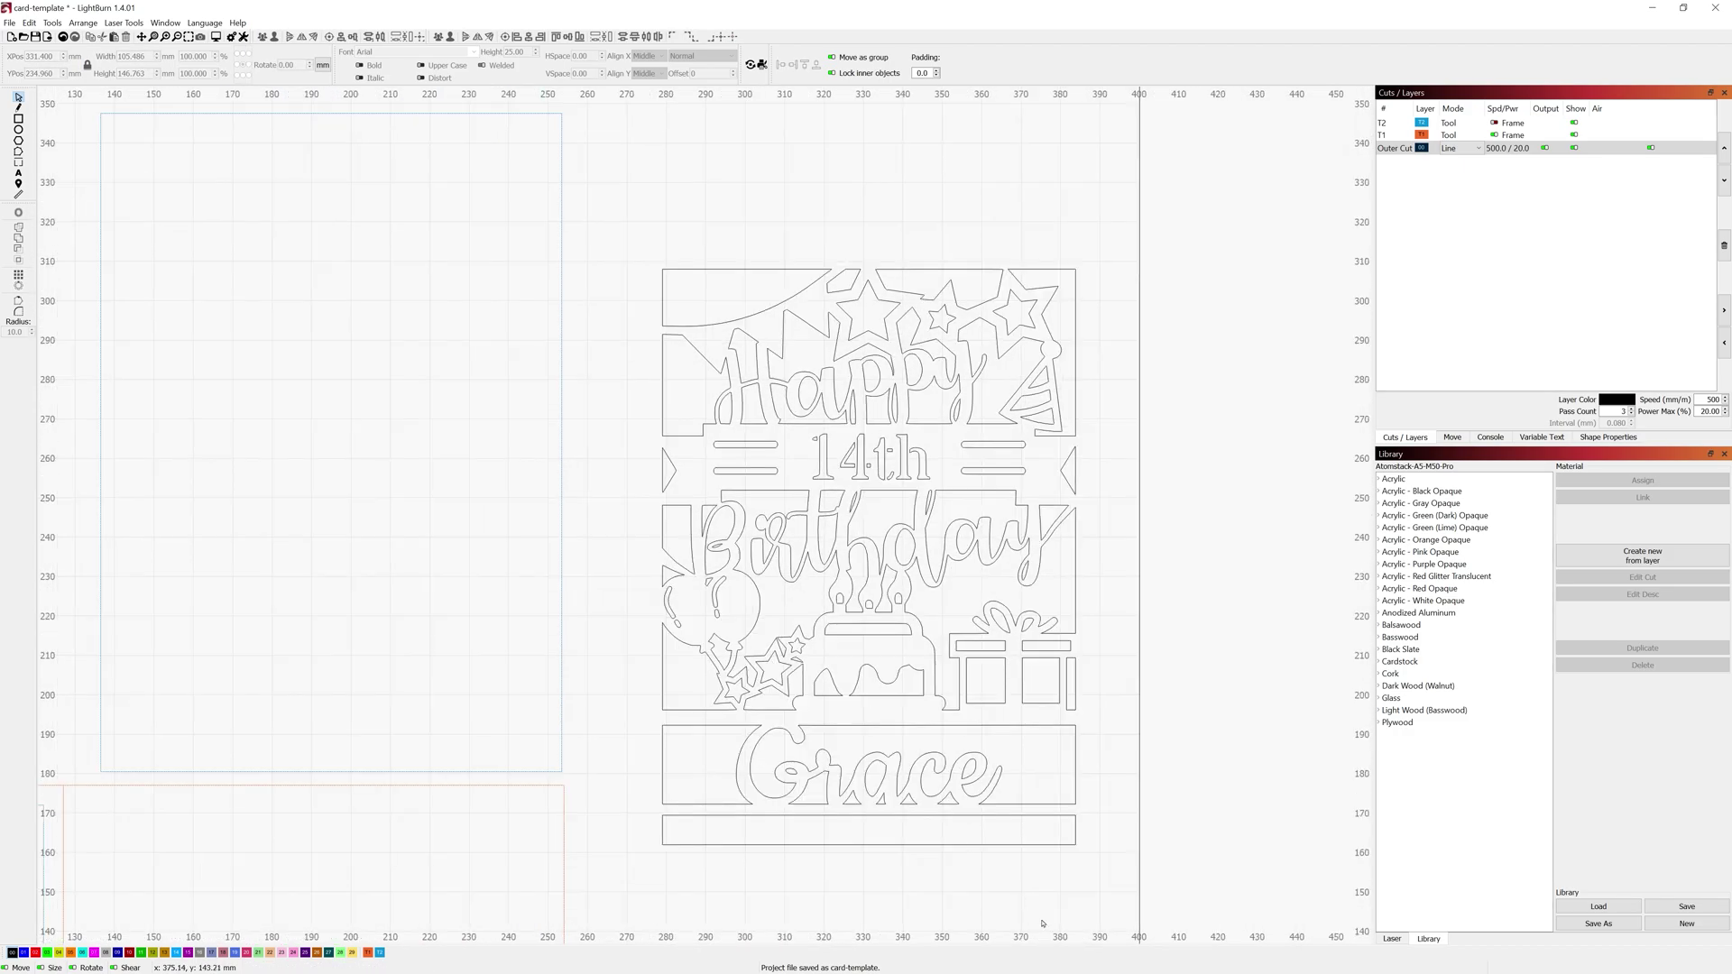
Group all the remaining traced shapes and centre the group on the blue frame of the card's front panel
left_click_drag(1102, 885, 636, 218)
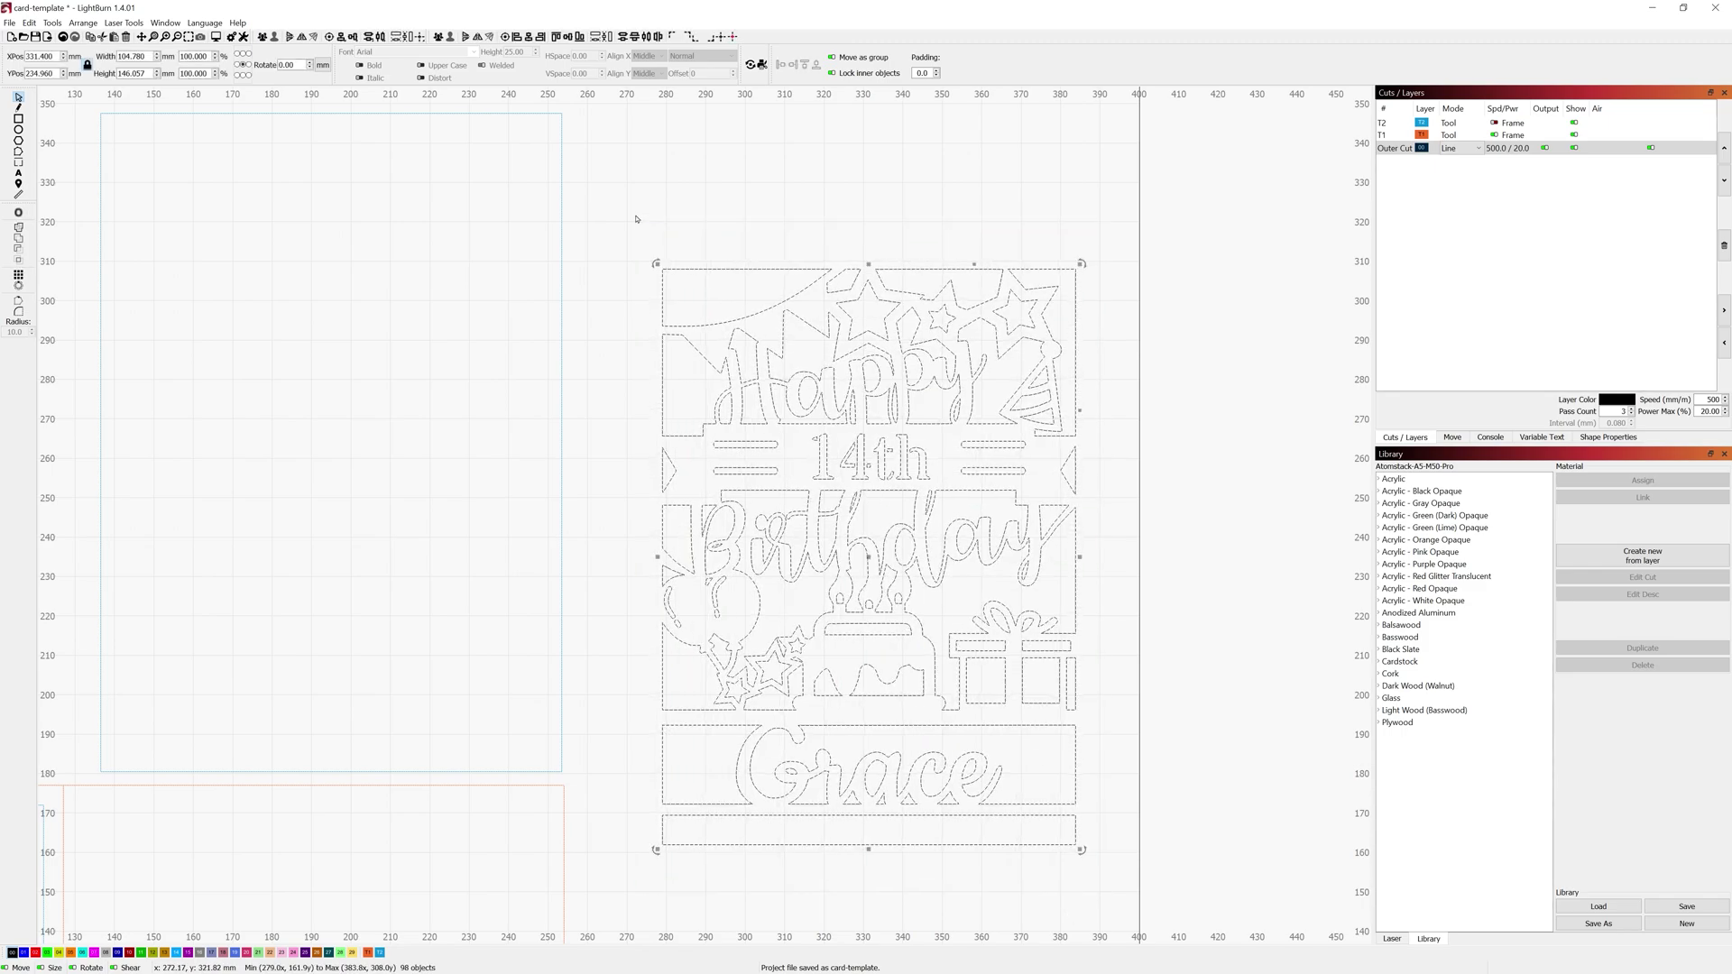
key("ctrl+g")
scroll(621, 592, "down", 5)
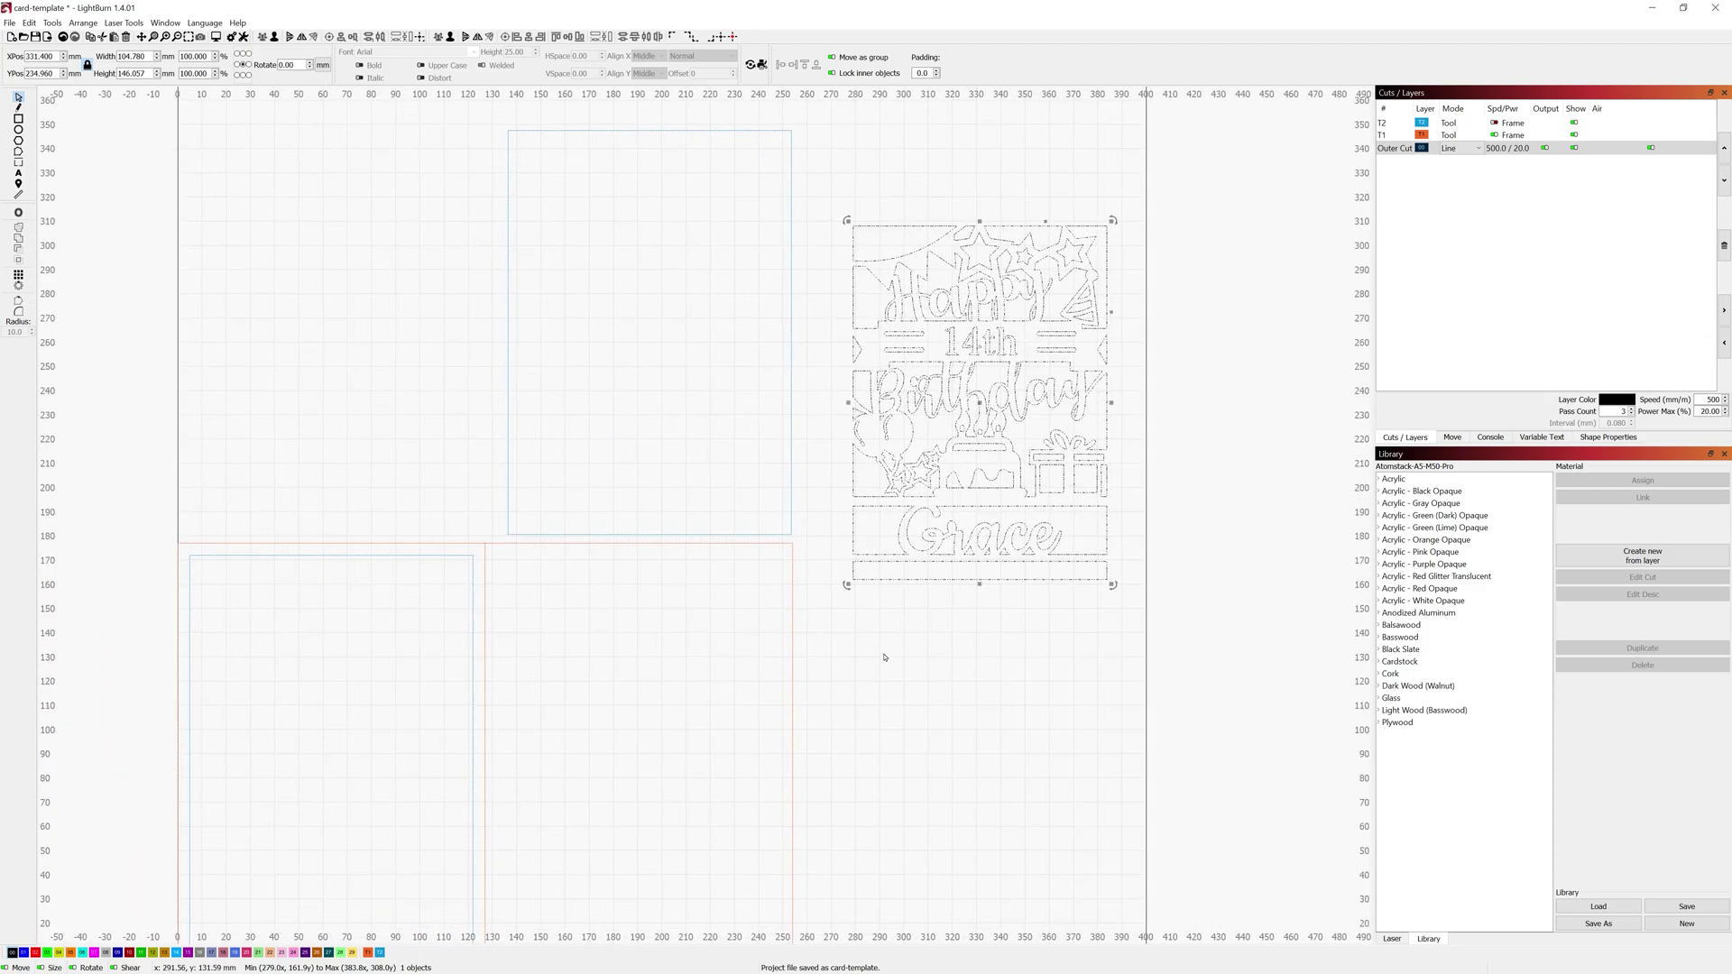
left_click(473, 628, "shift")
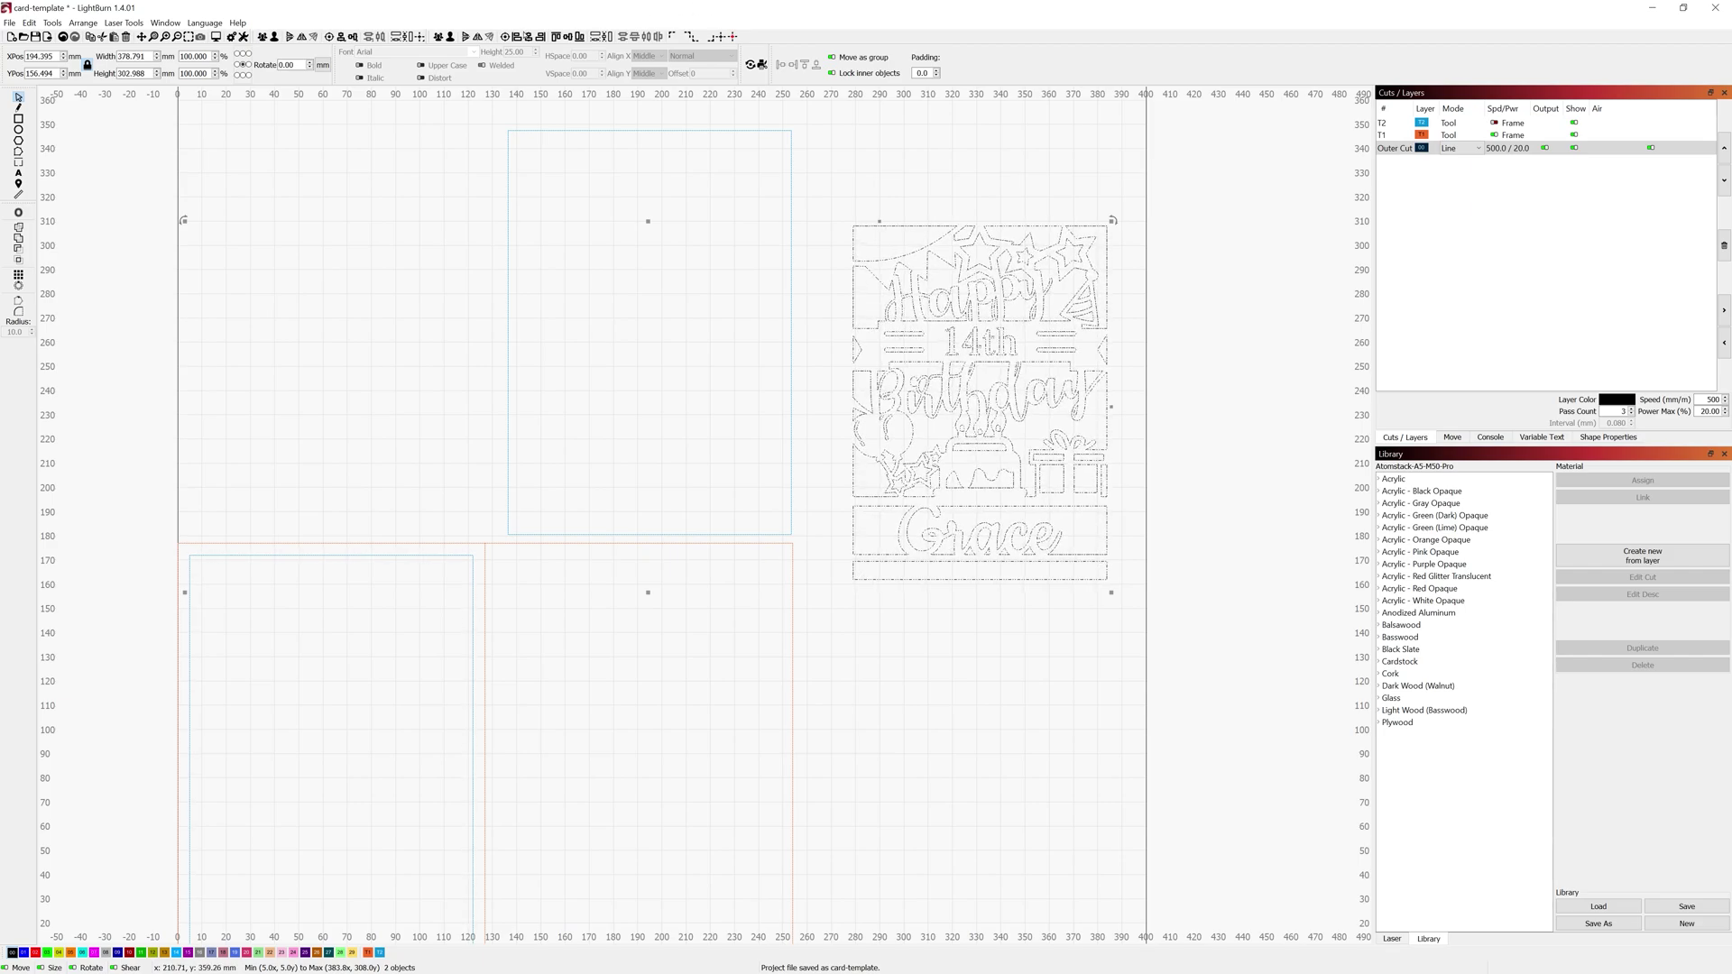
left_click(505, 36)
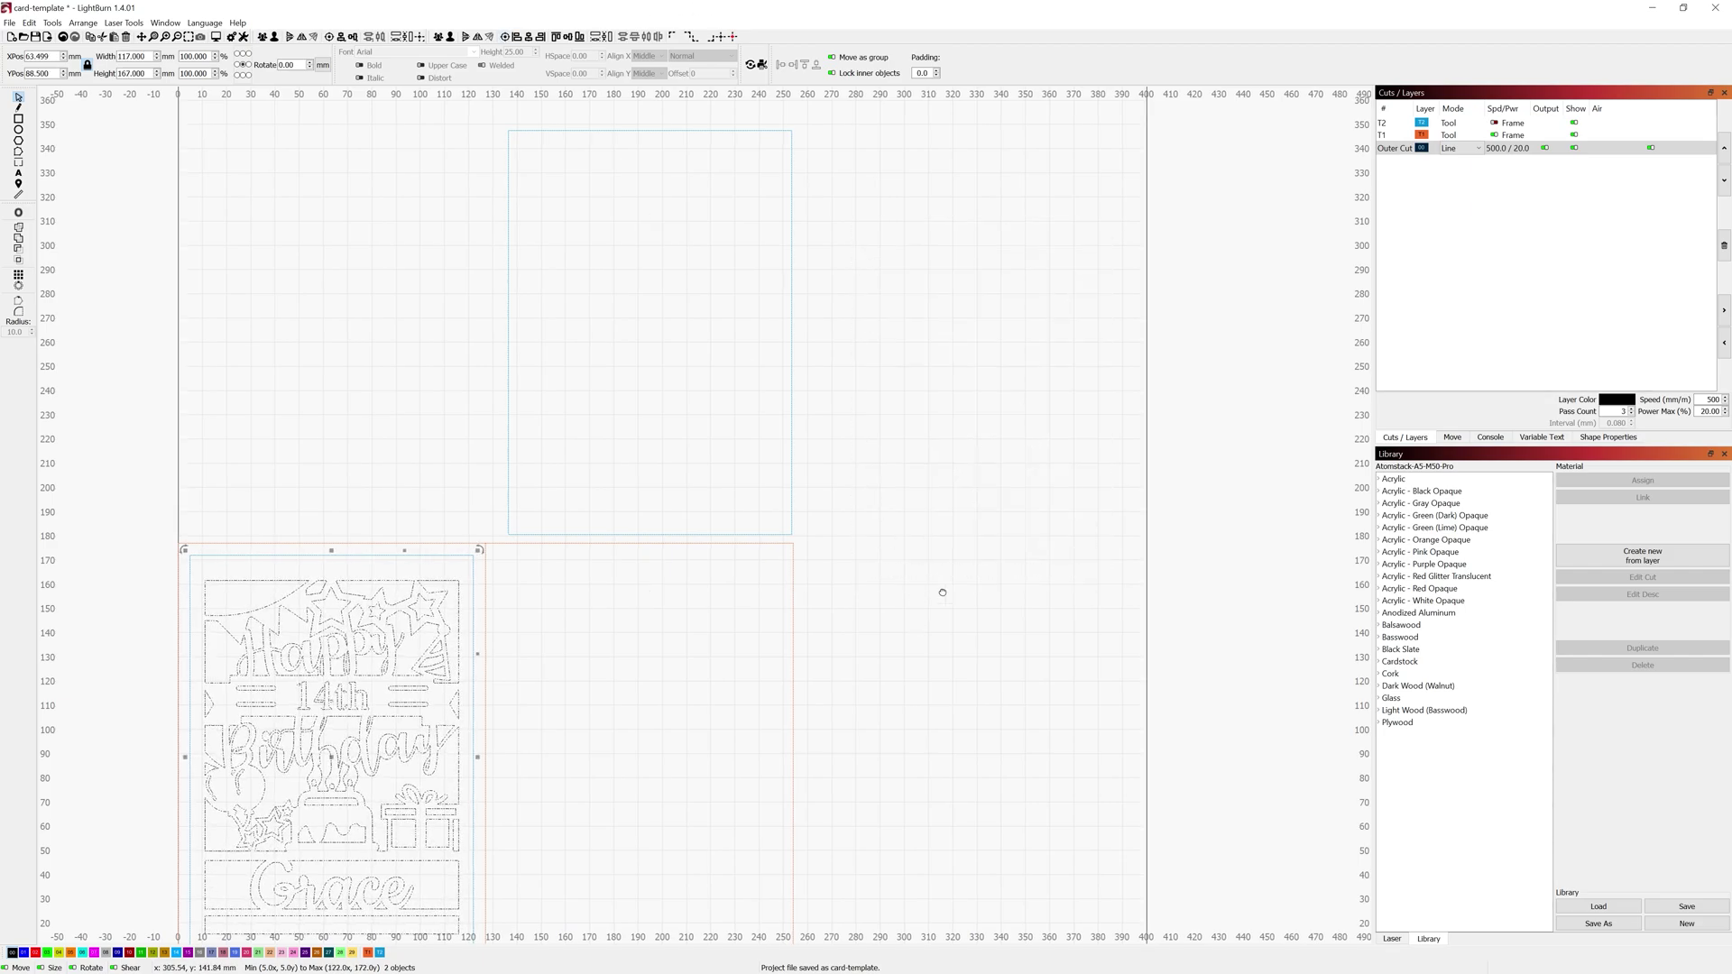
left_click_drag(934, 608, 1072, 402)
key("Escape")
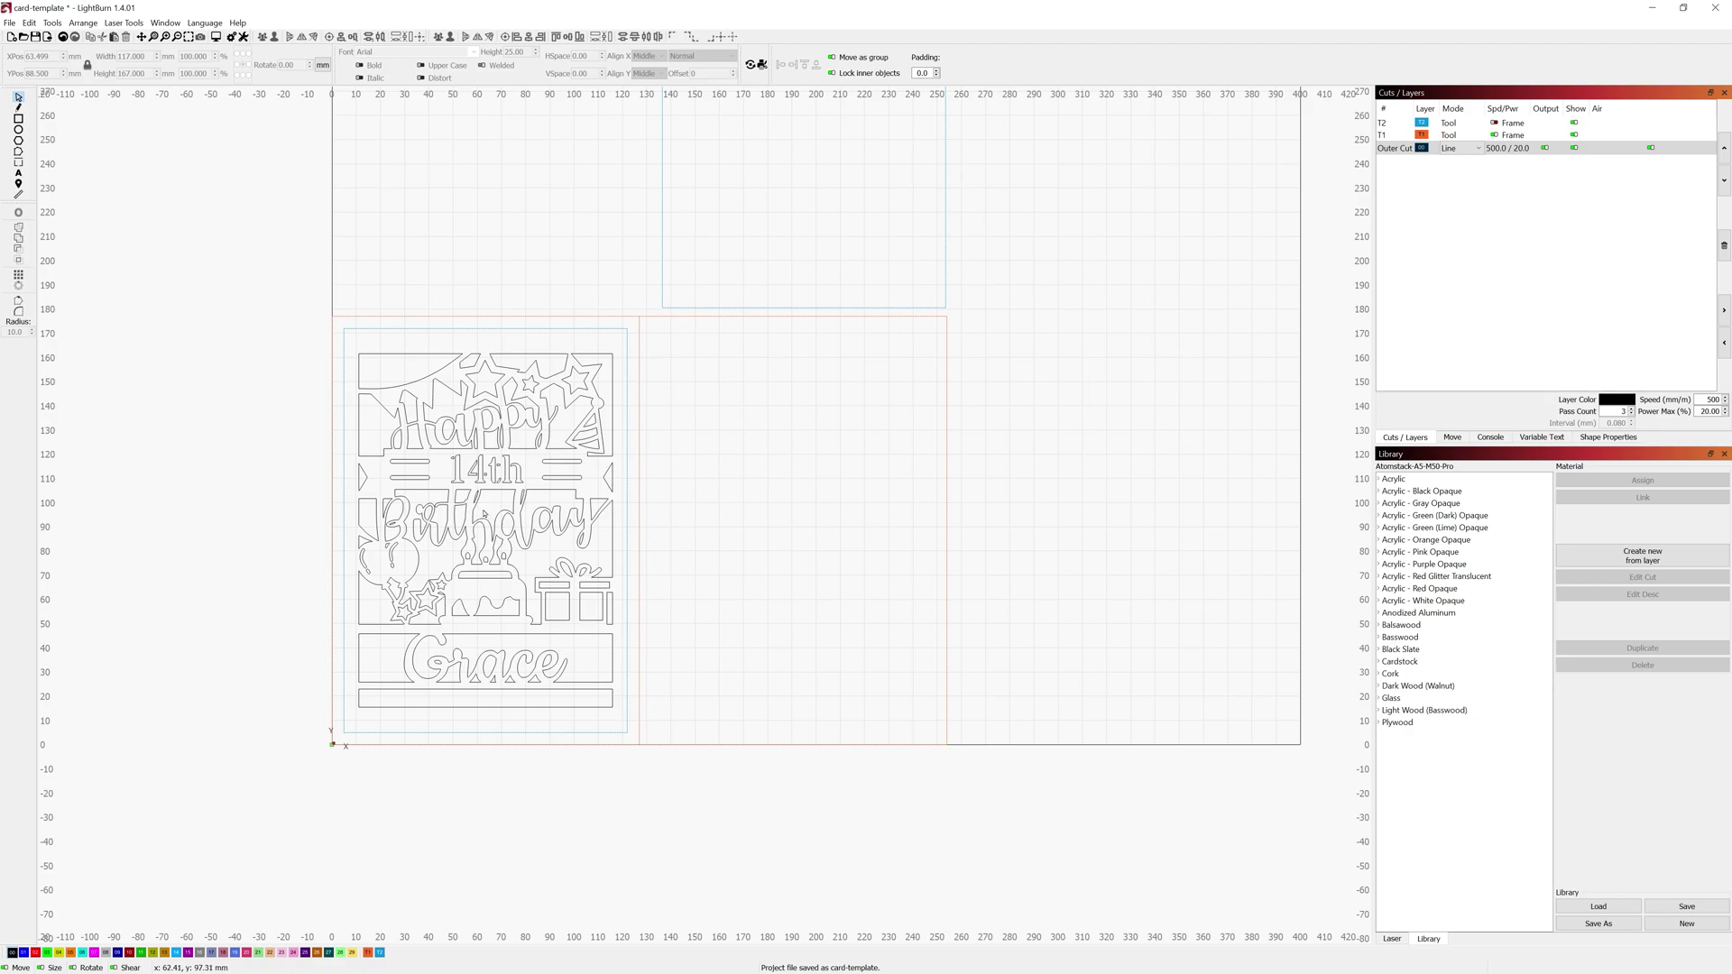
Flip the grouped card design both horizontally and vertically within its frame
left_click(476, 508)
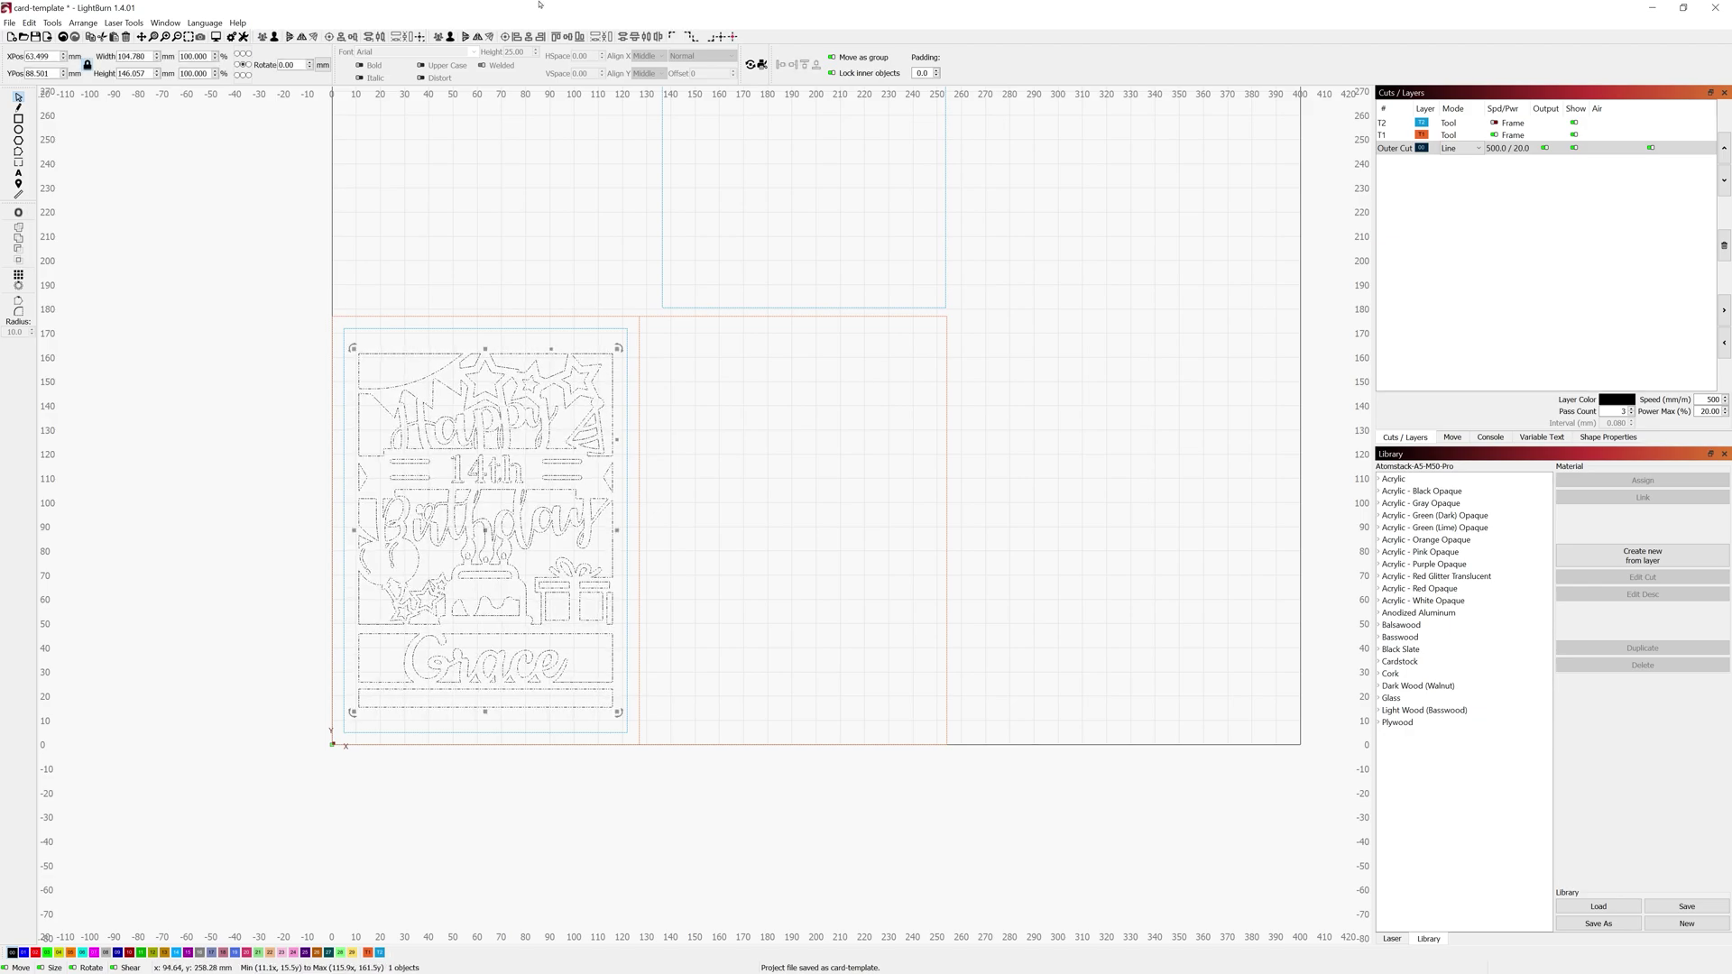
left_click(290, 37)
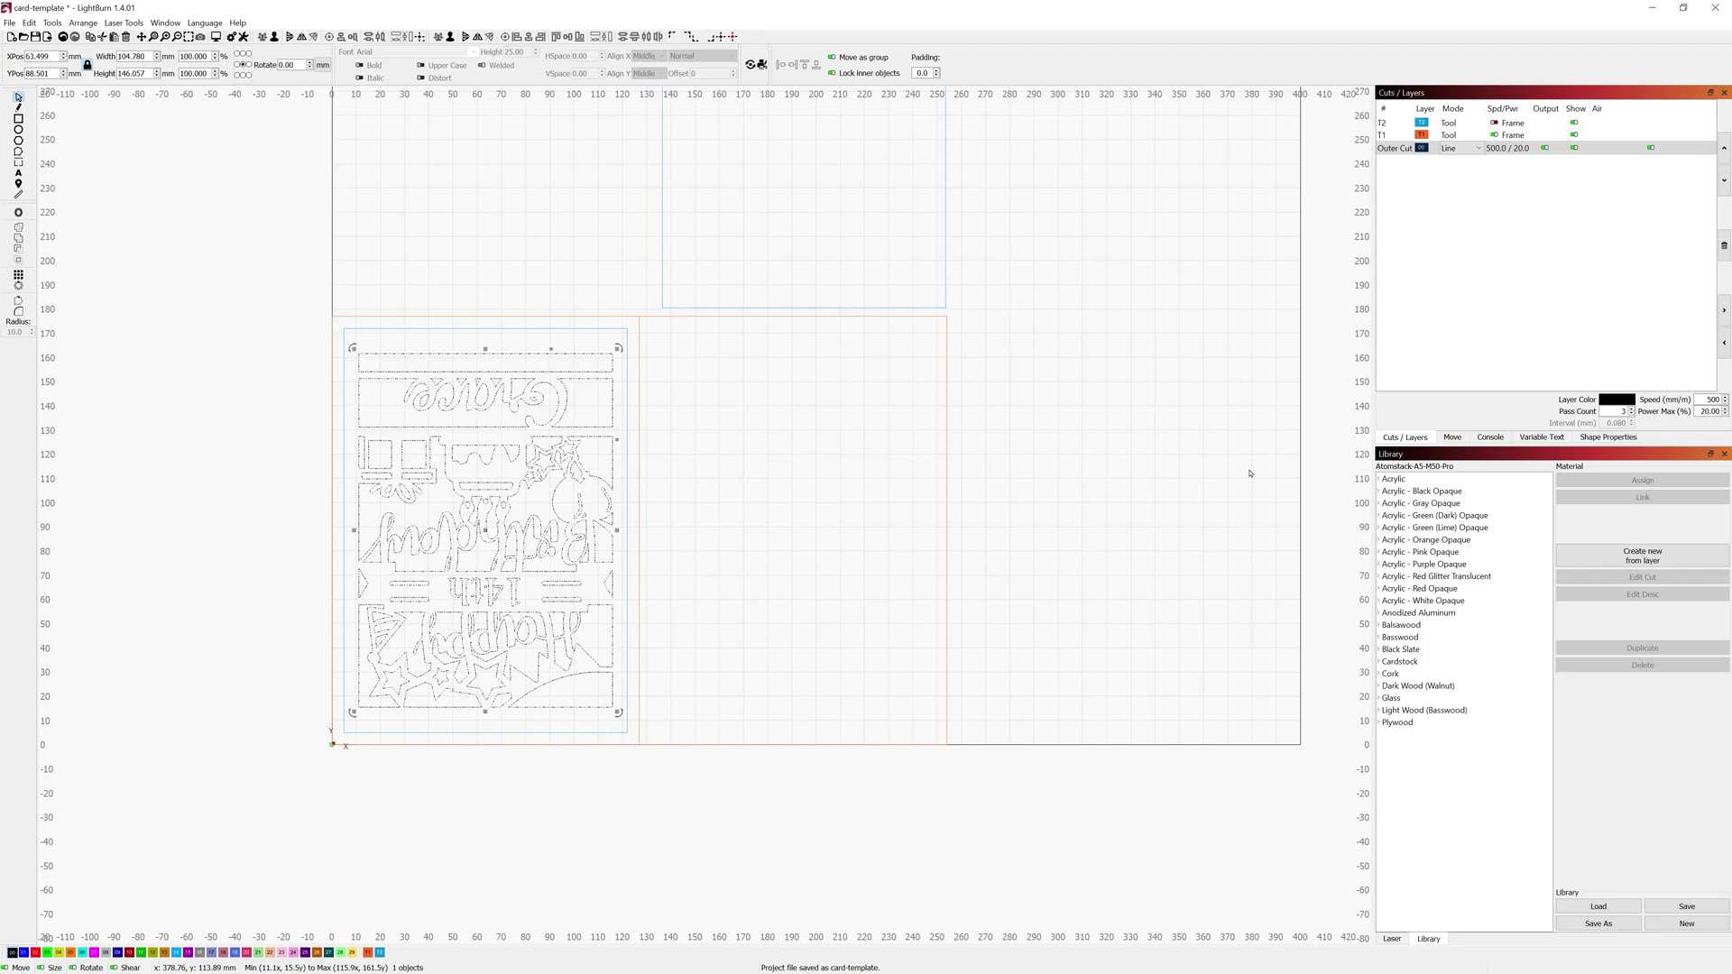
left_click(1193, 450)
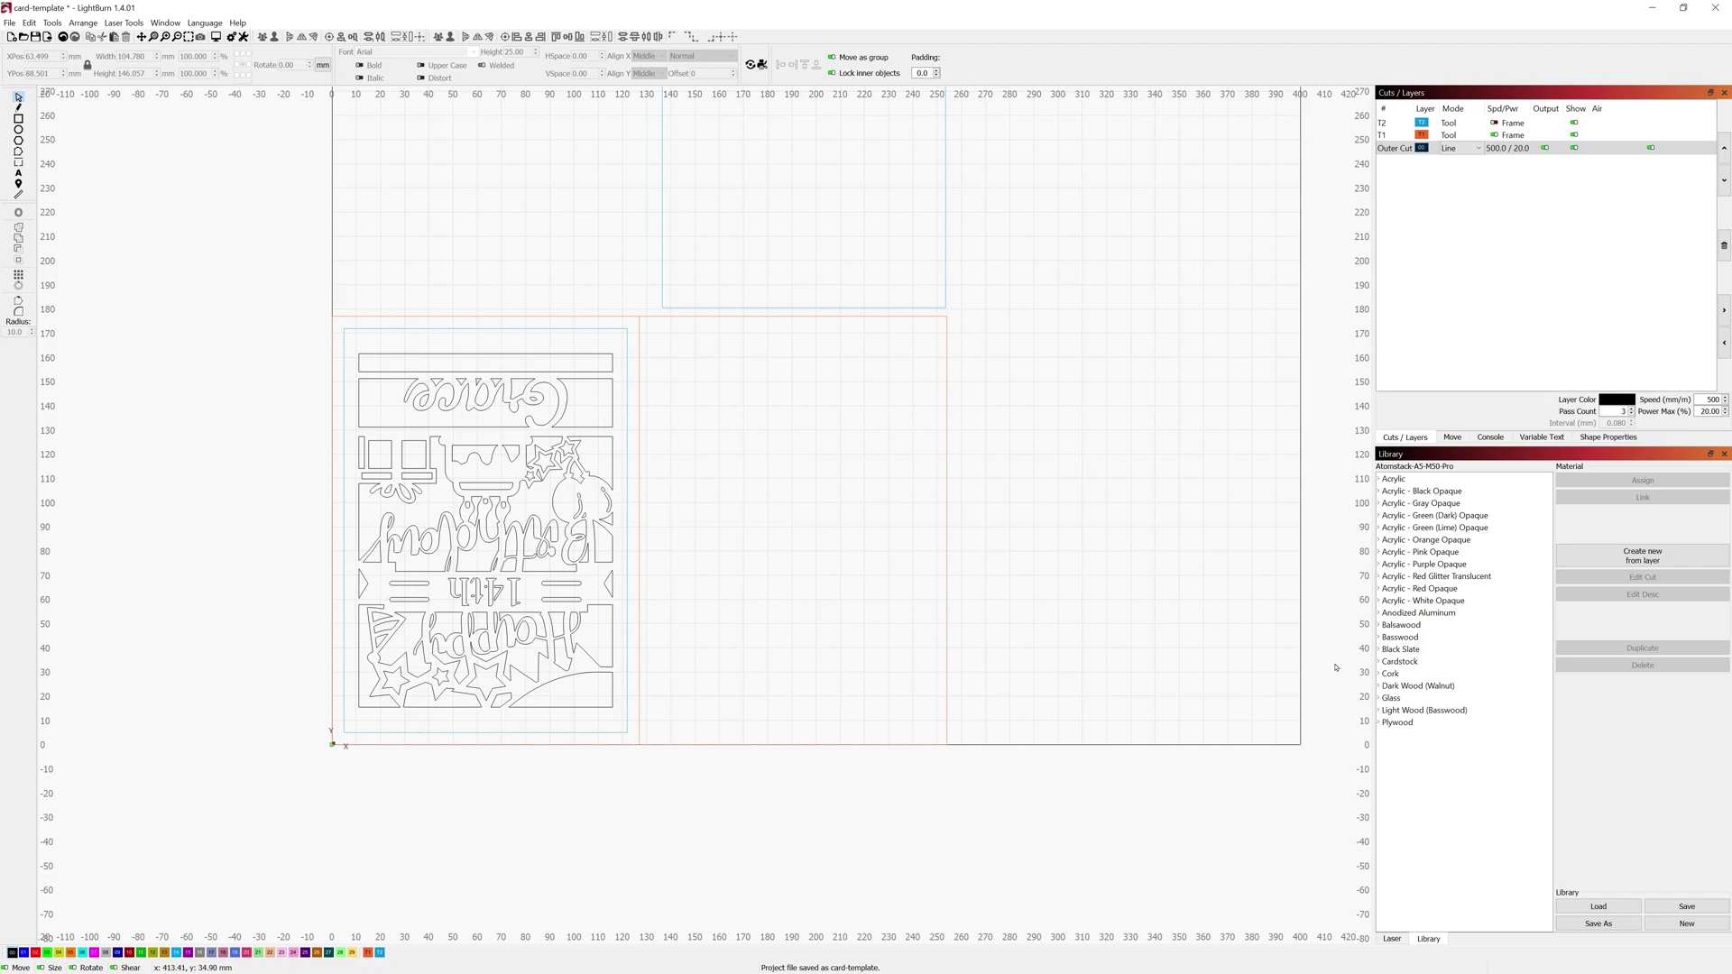
Review the cut settings of the Cut - Blue Backing preset under Cardstock, White - 80lb Heavy Weight in the material library
left_click(1383, 661)
left_click(1384, 685)
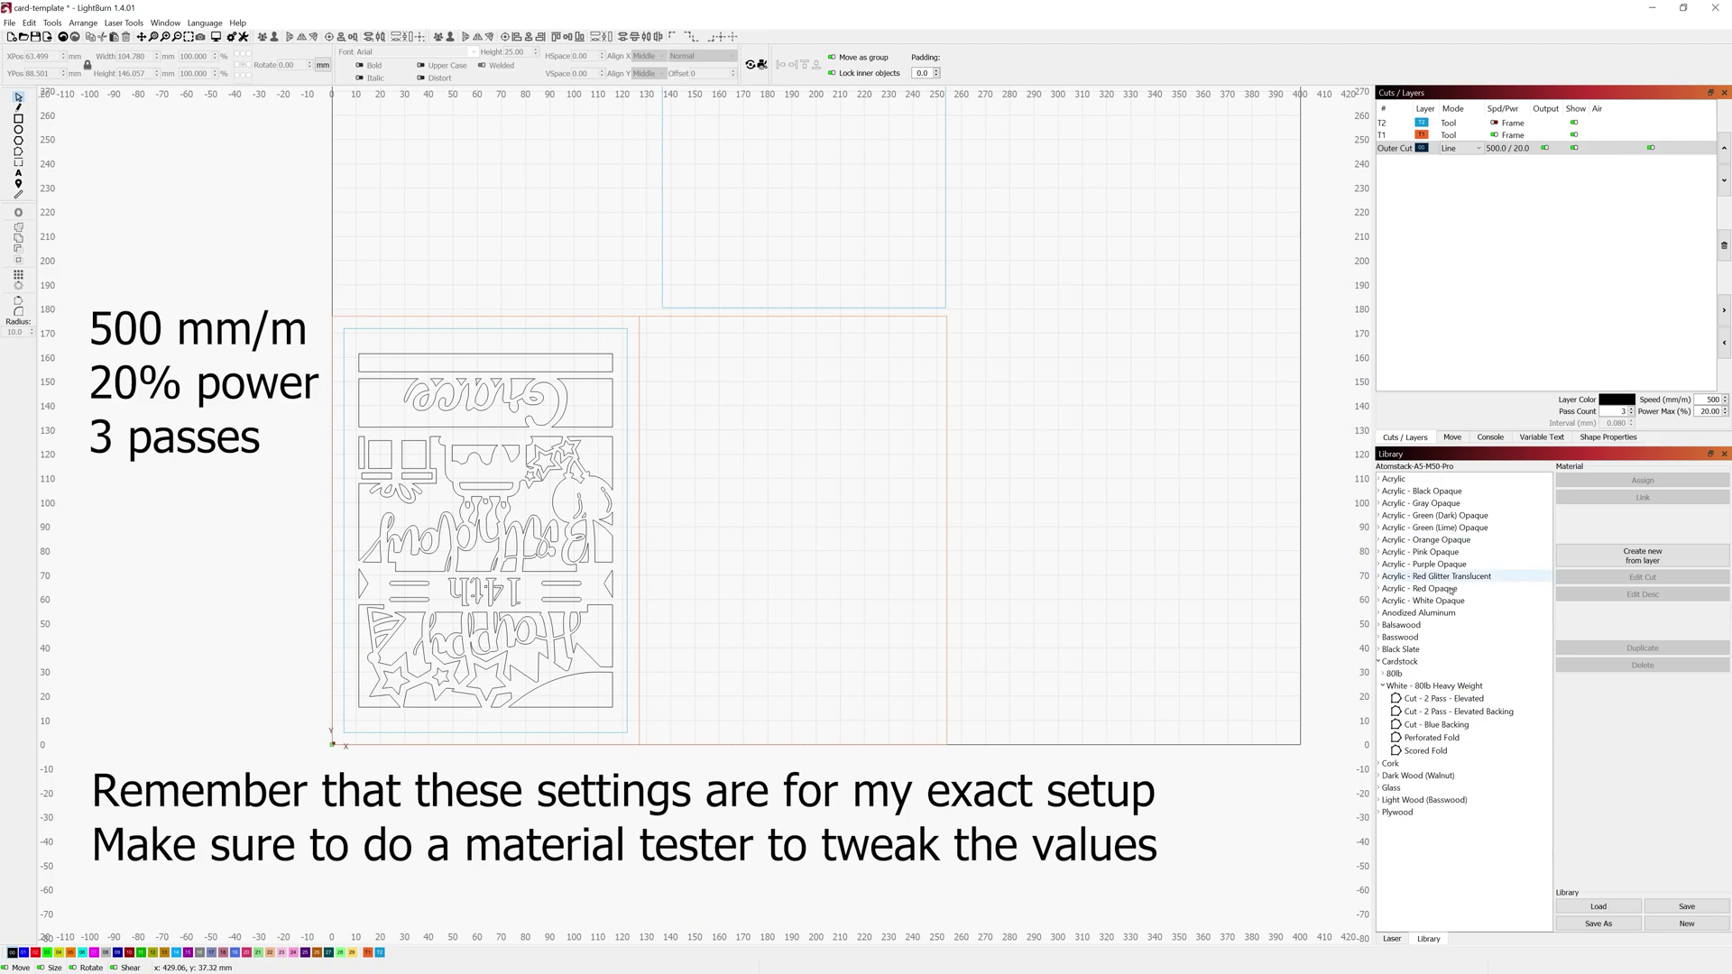
double_click(1436, 724)
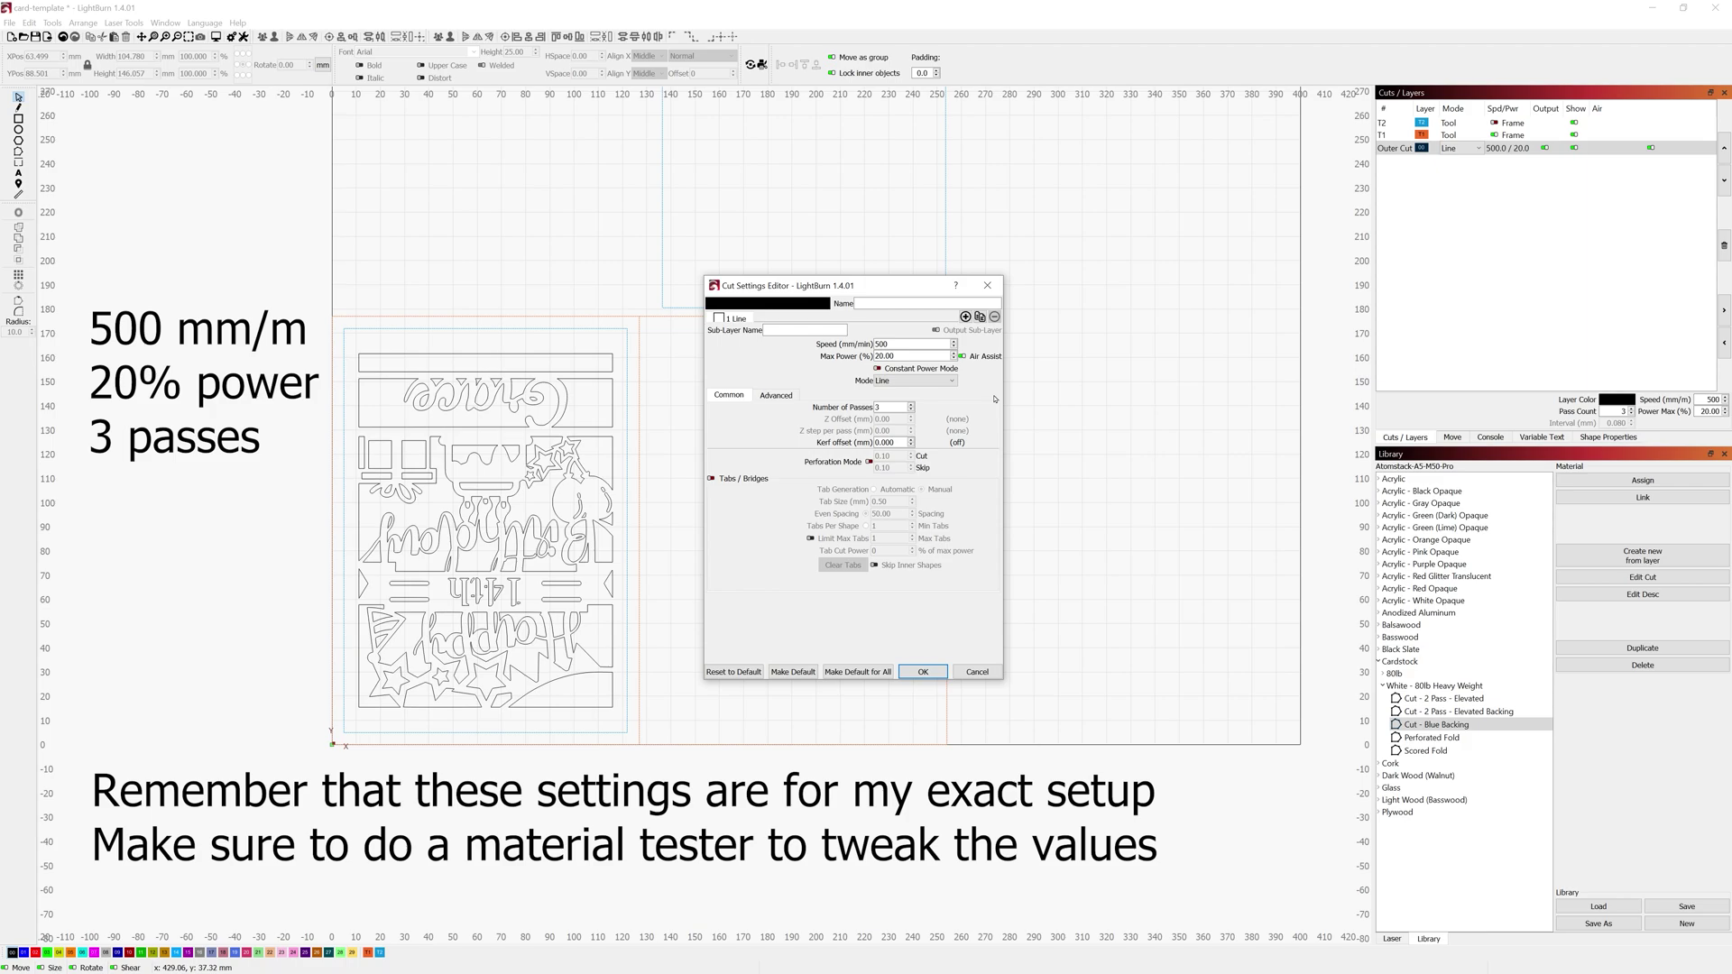
left_click(923, 673)
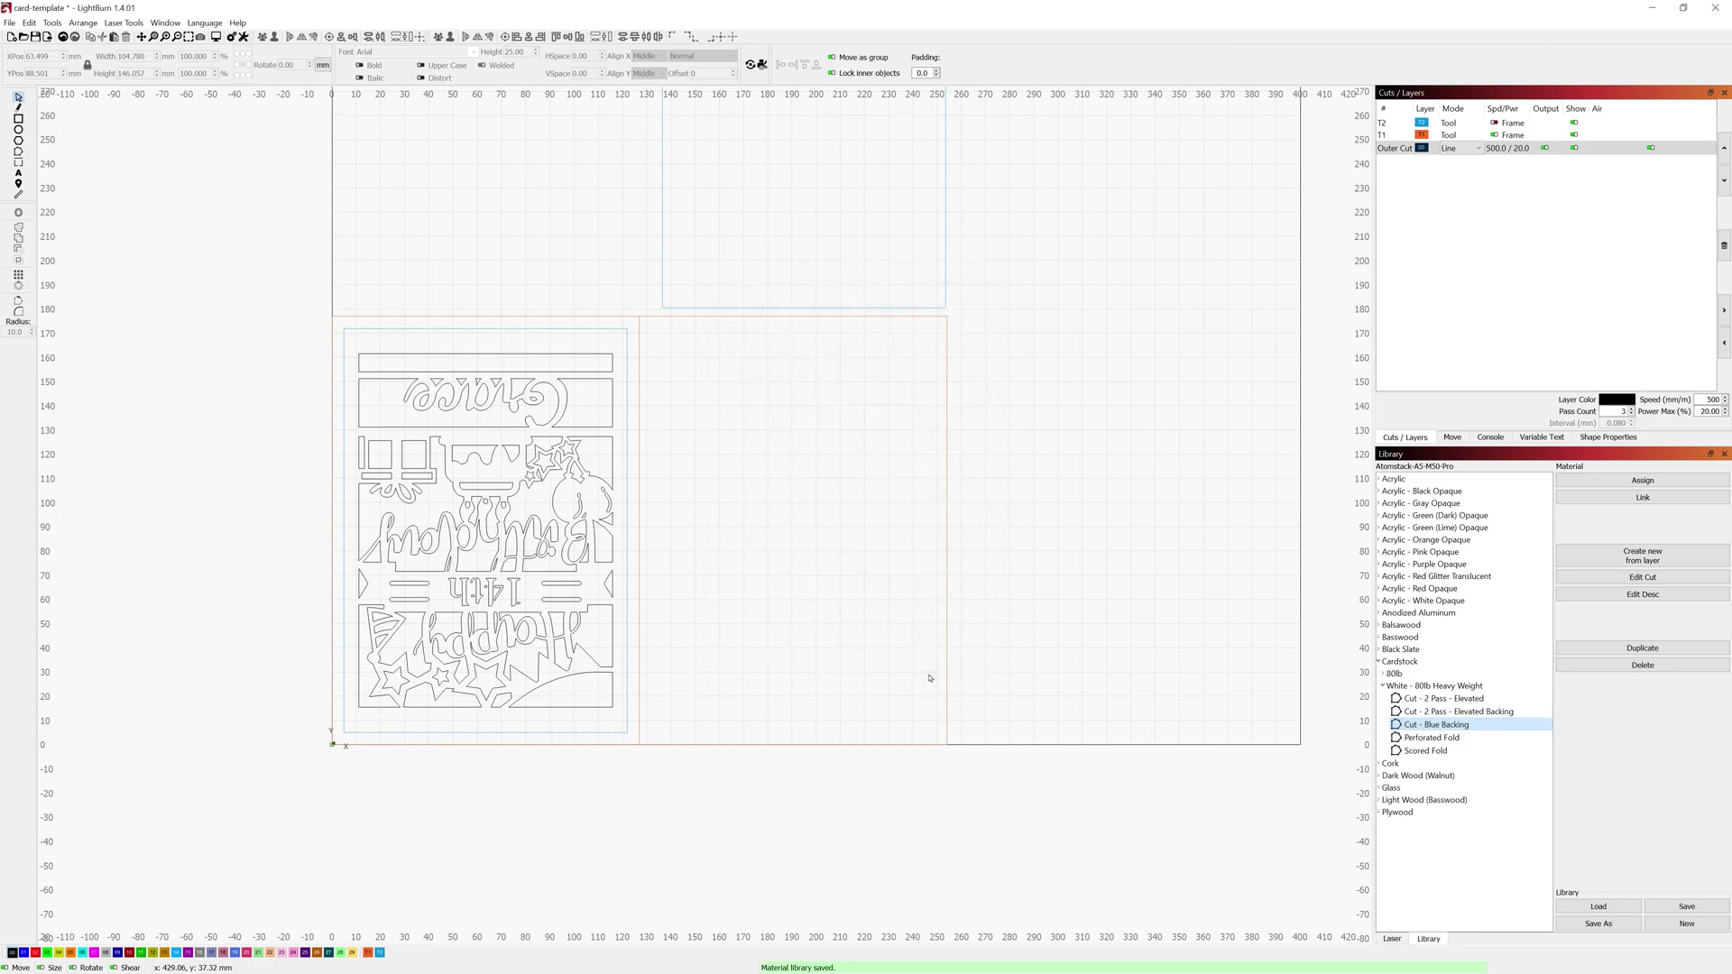
Check the card's outer rectangle and middle fold line, and review the cut settings of the Scored Fold preset
left_click(947, 326)
left_click(947, 327)
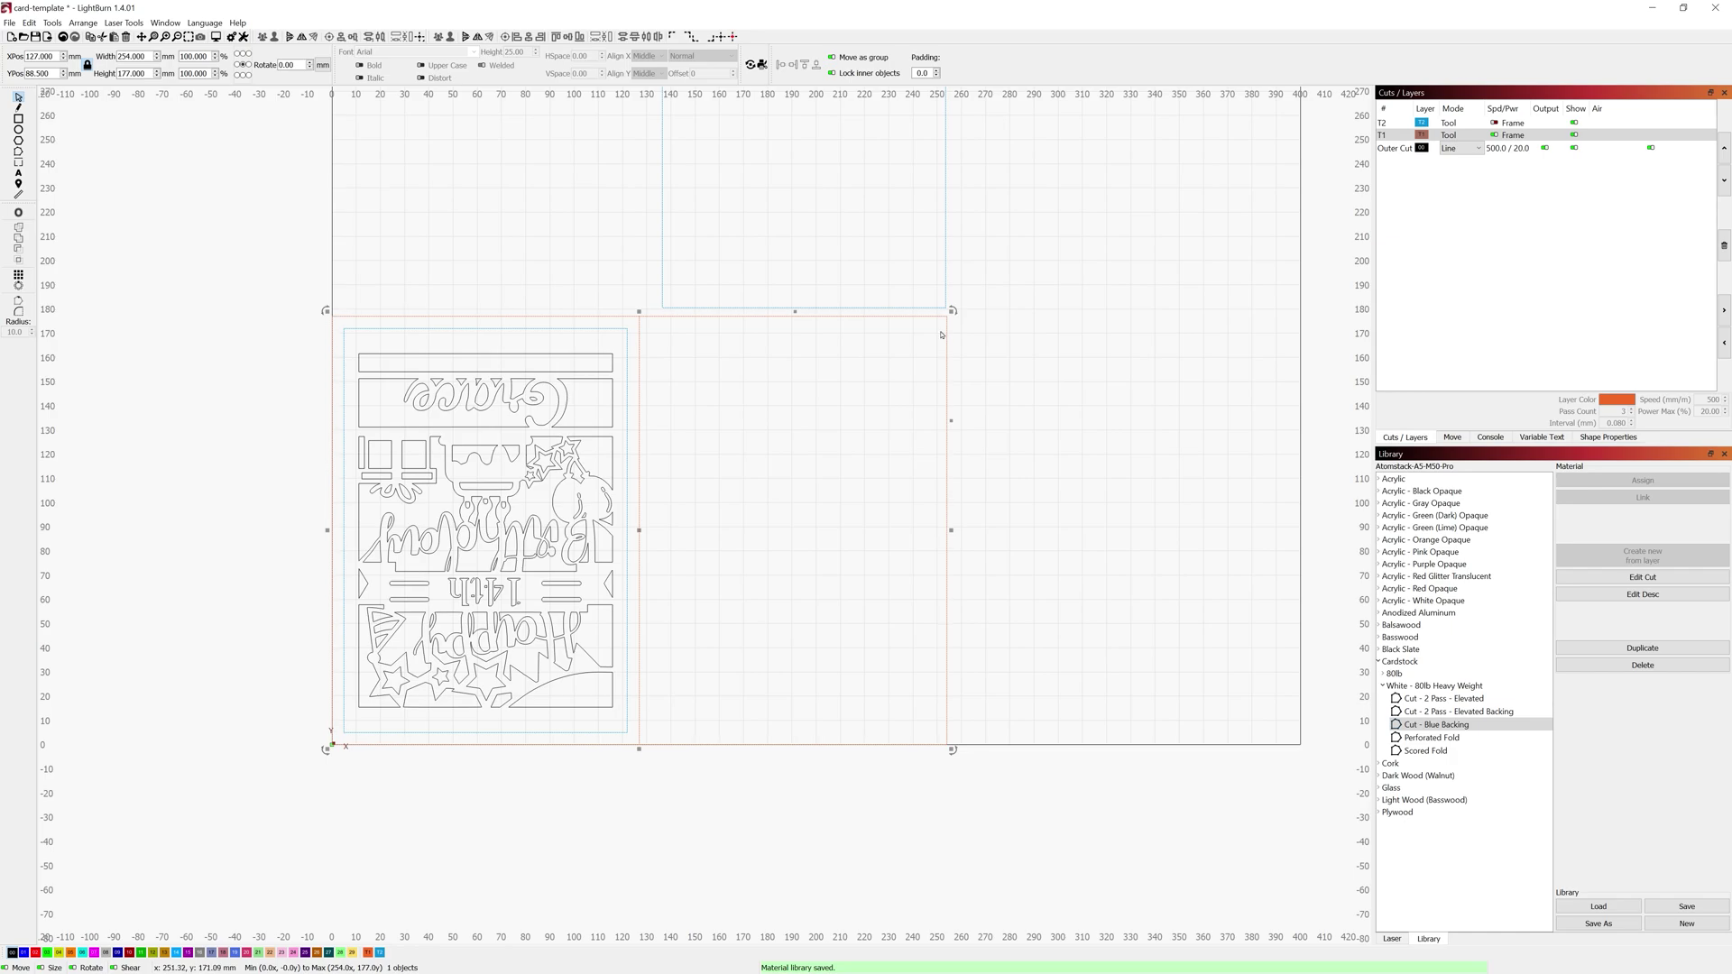
left_click(639, 505)
double_click(1397, 750)
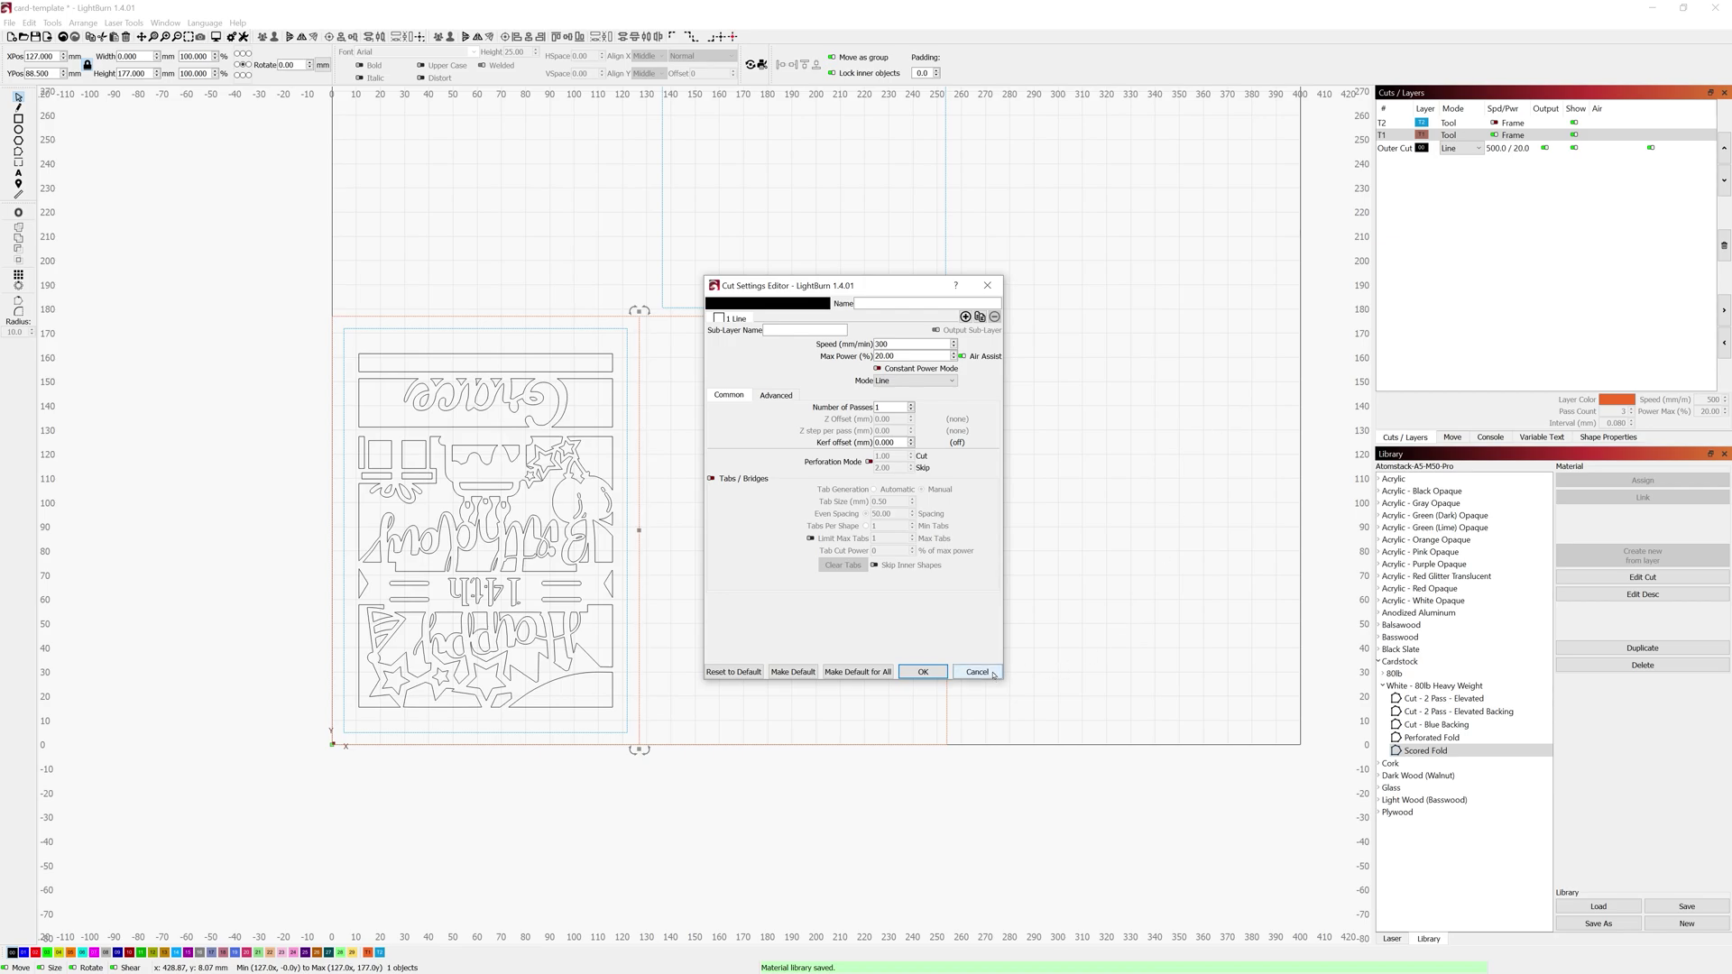
left_click(923, 672)
Inspect the outer card rectangle, the grouped front design and the middle fold line by selecting each individually
left_click(948, 408)
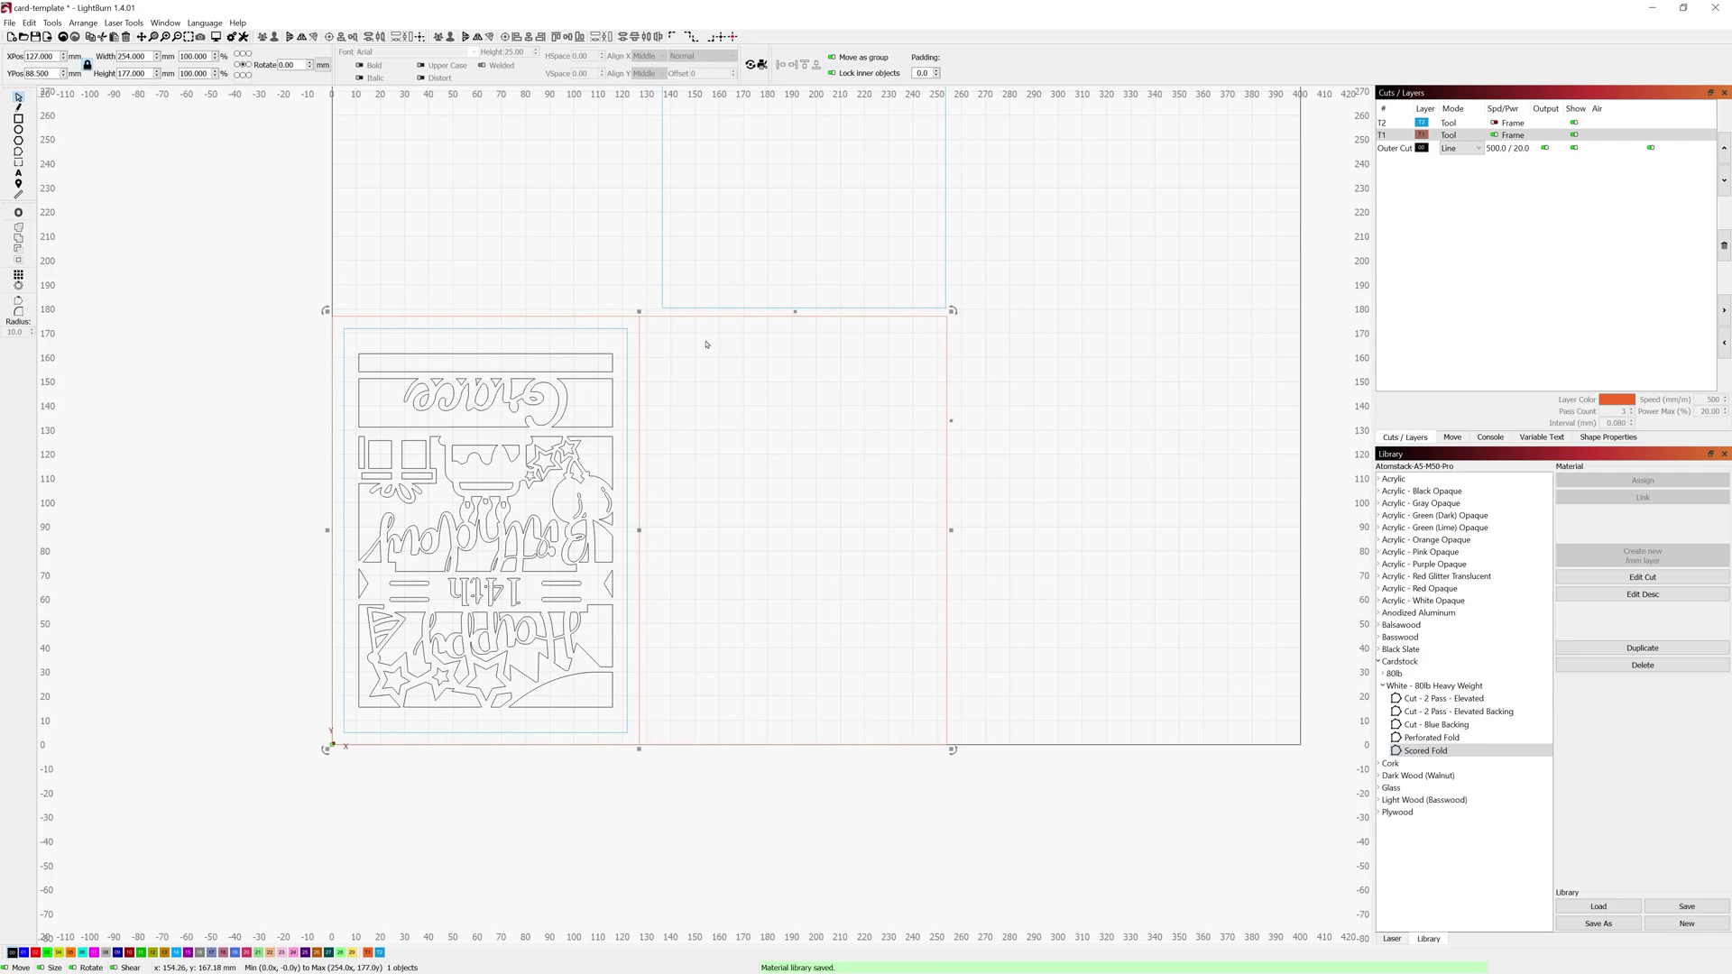
left_click(565, 380)
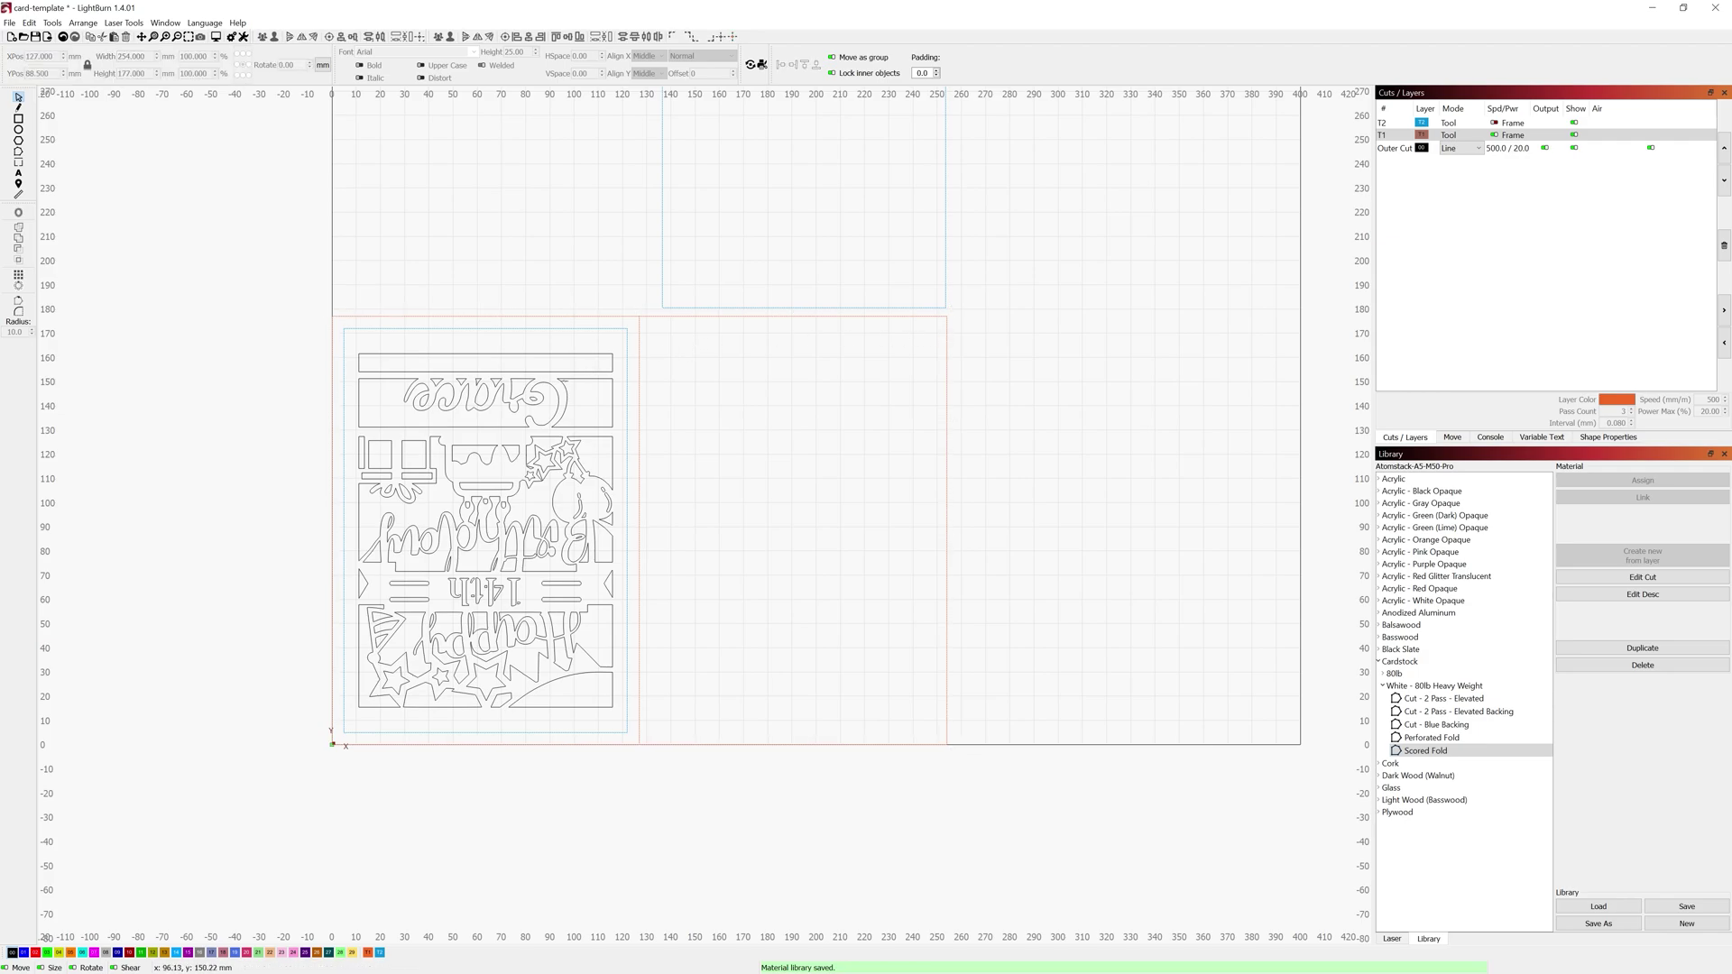
left_click(545, 397)
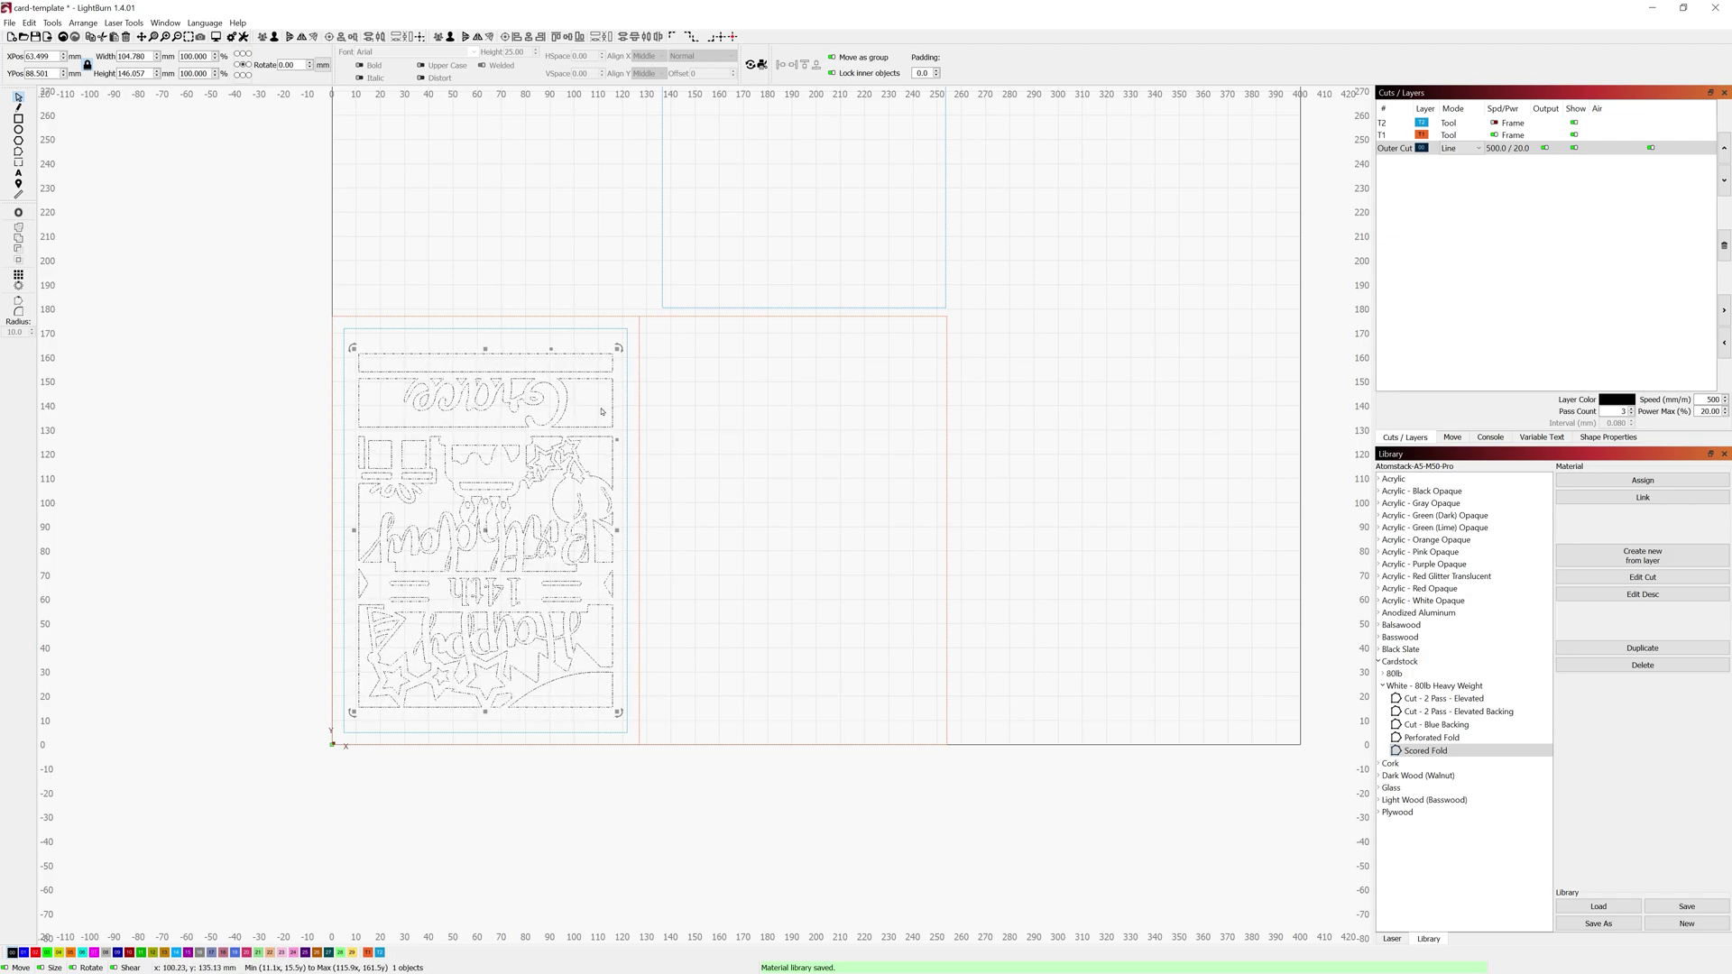
left_click(640, 382)
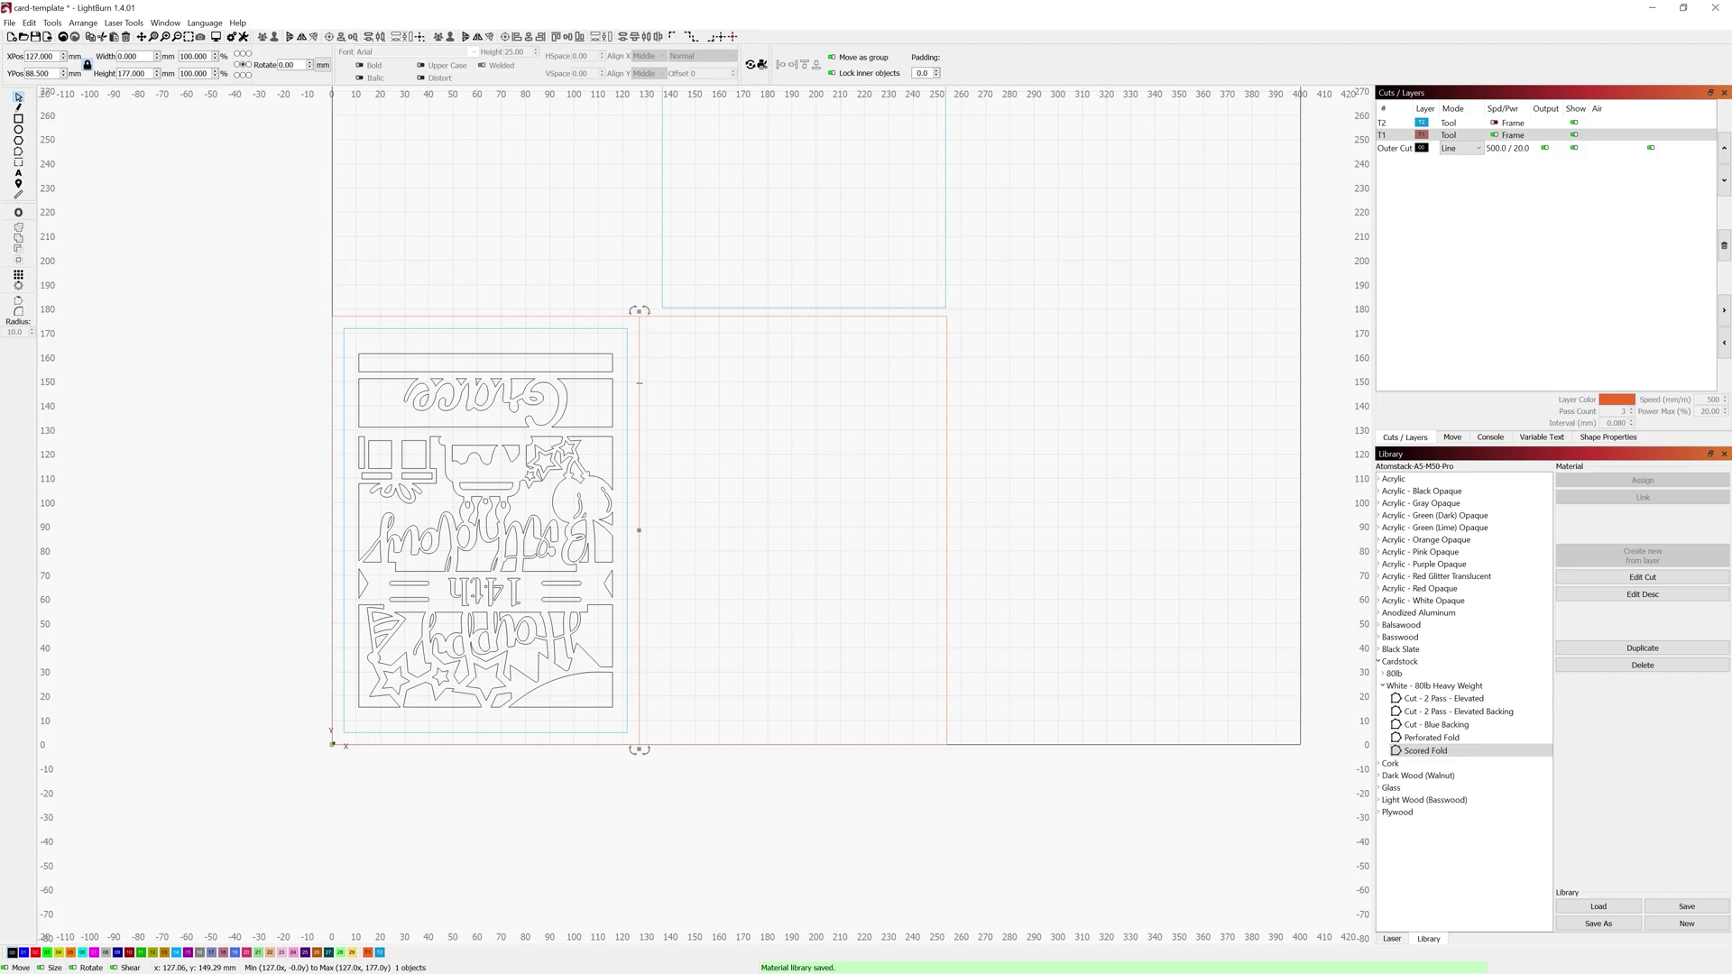
left_click(1009, 287)
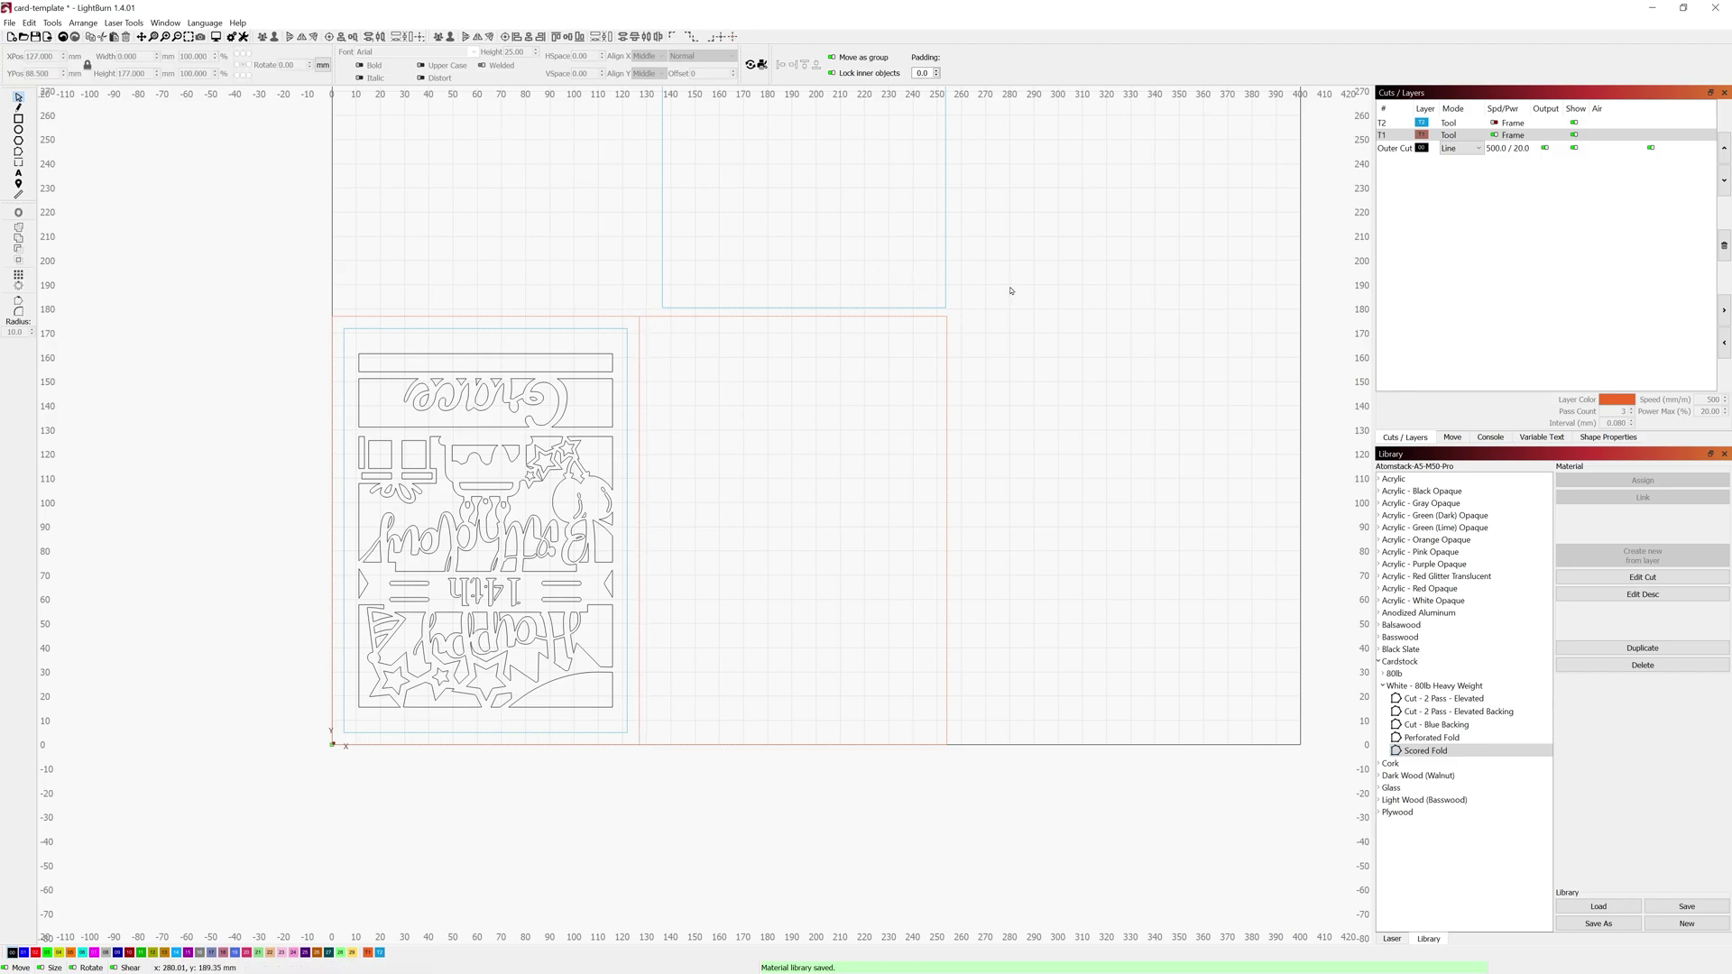